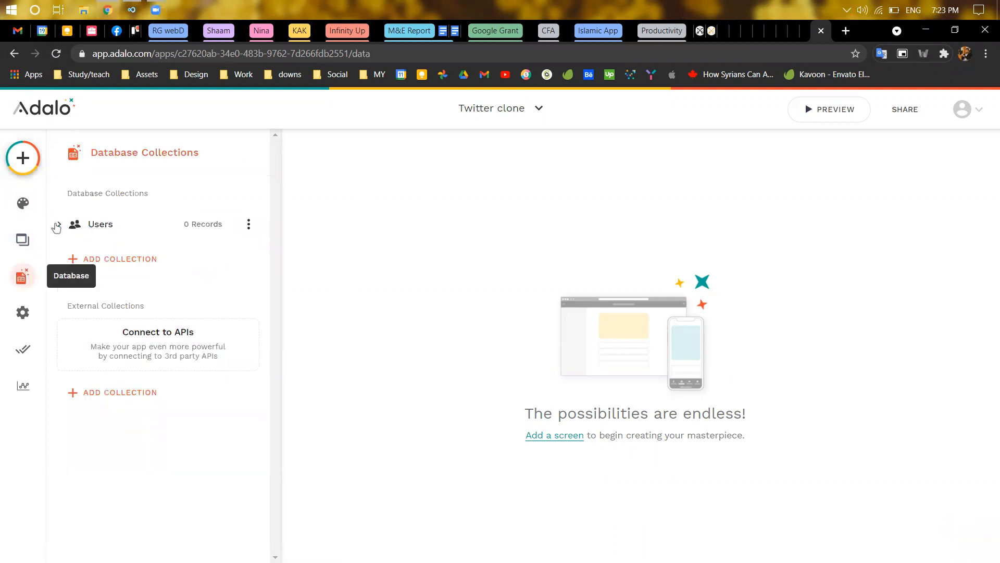
Step: Open the Twitter website in a new browser tab
key(ctrl+t)
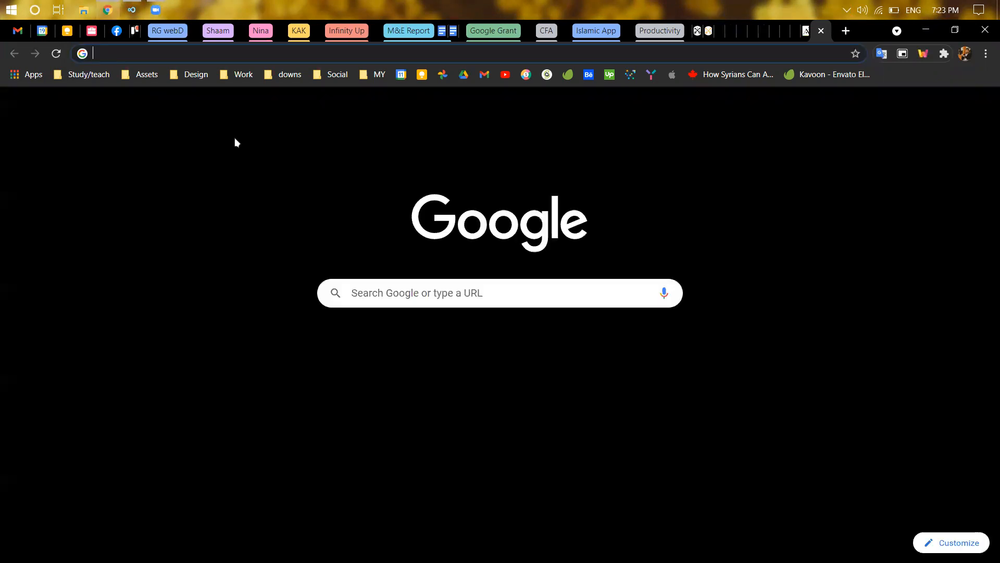
text(twitther)
key(BackSpace)
key(BackSpace)
key(BackSpace)
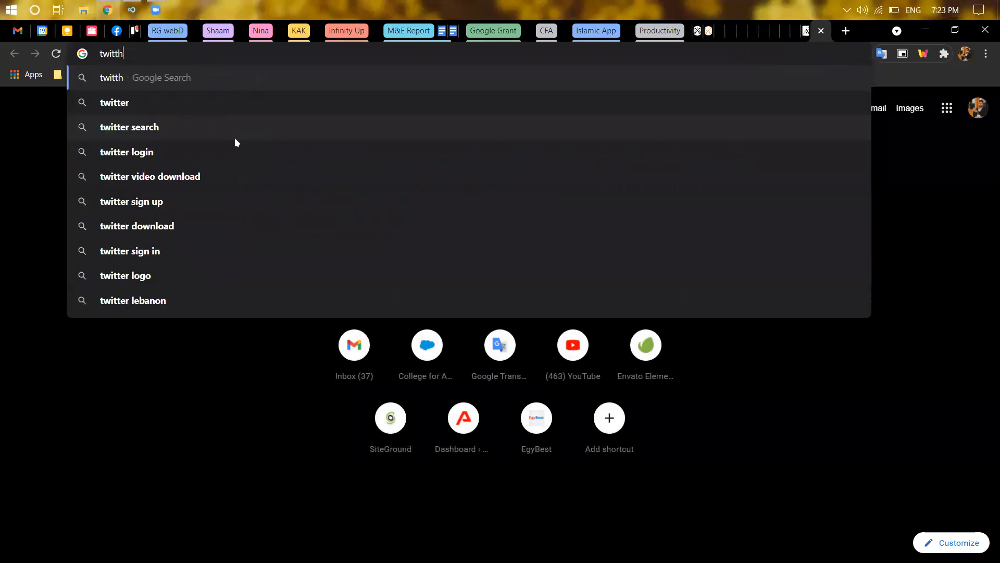
text(er)
key(Down)
key(Down)
key(Down)
key(Down)
key(Down)
key(Down)
key(Return)
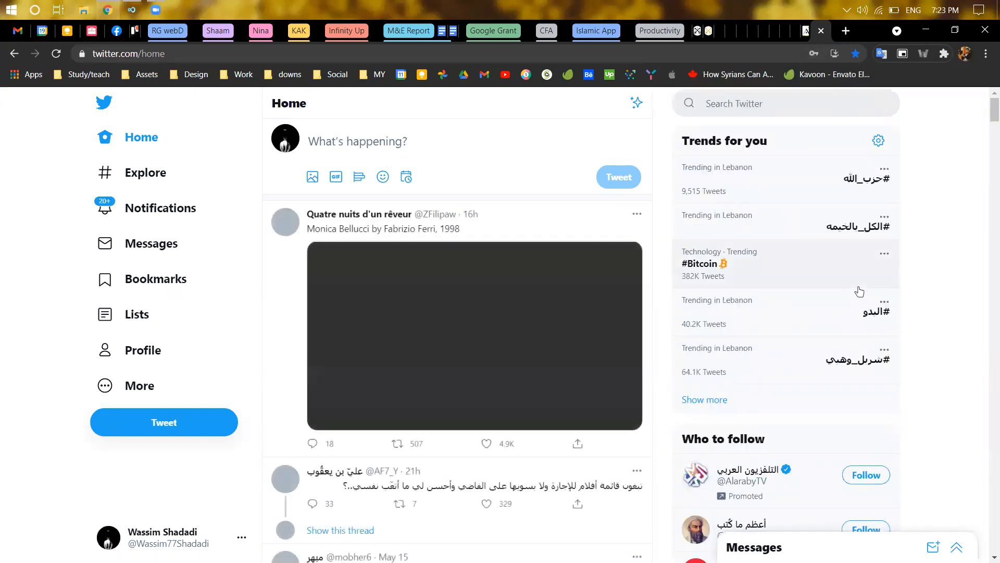
Step: Log out of the Twitter account to reach the site's sign-up and log-in page
scroll(263, 423, down, 3)
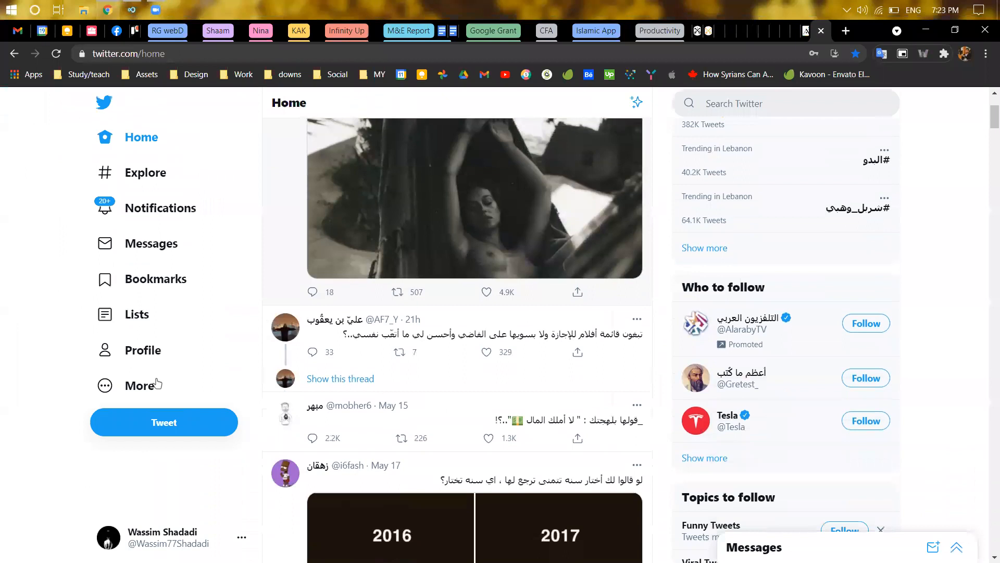
click(150, 386)
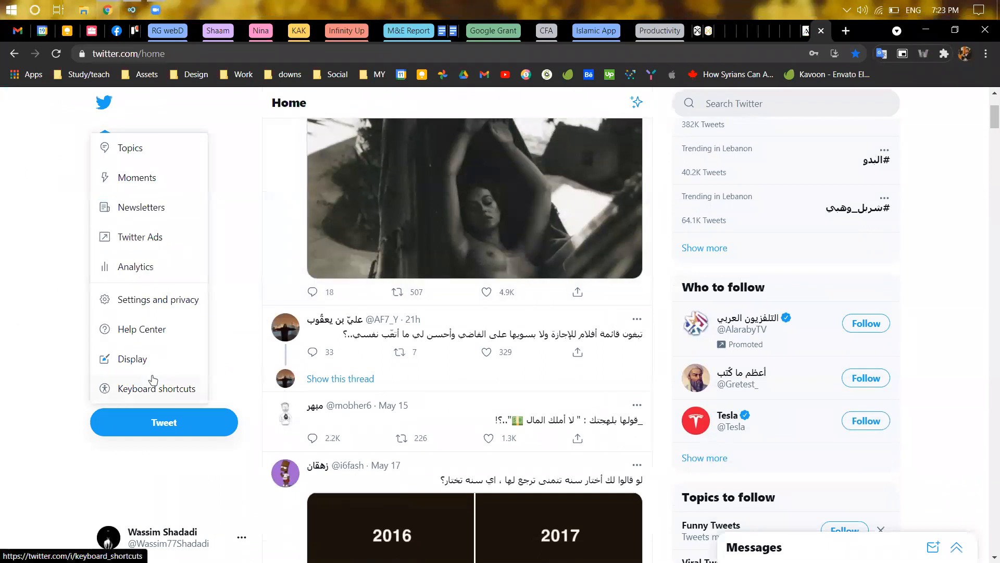
click(16, 432)
scroll(521, 339, up, 3)
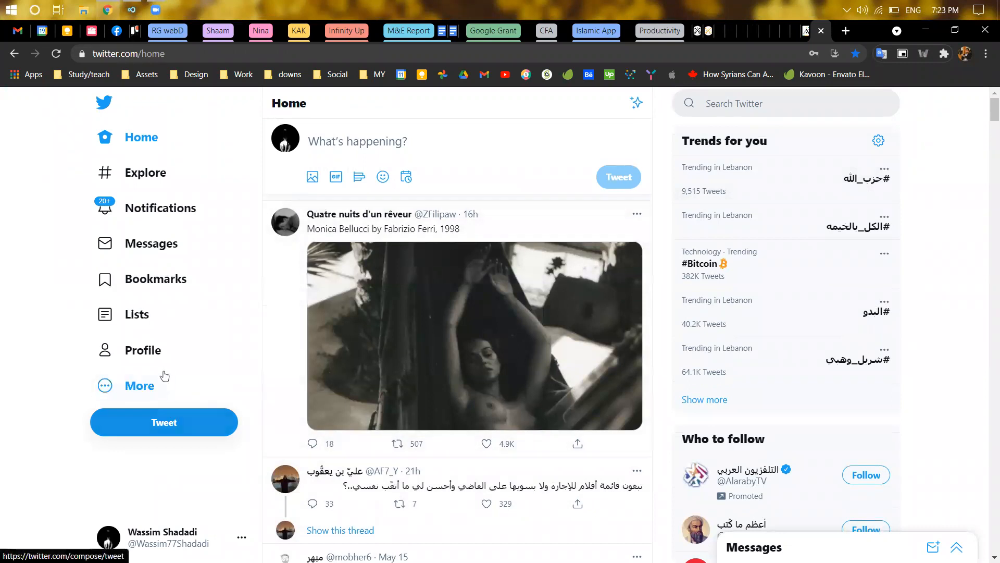
click(242, 539)
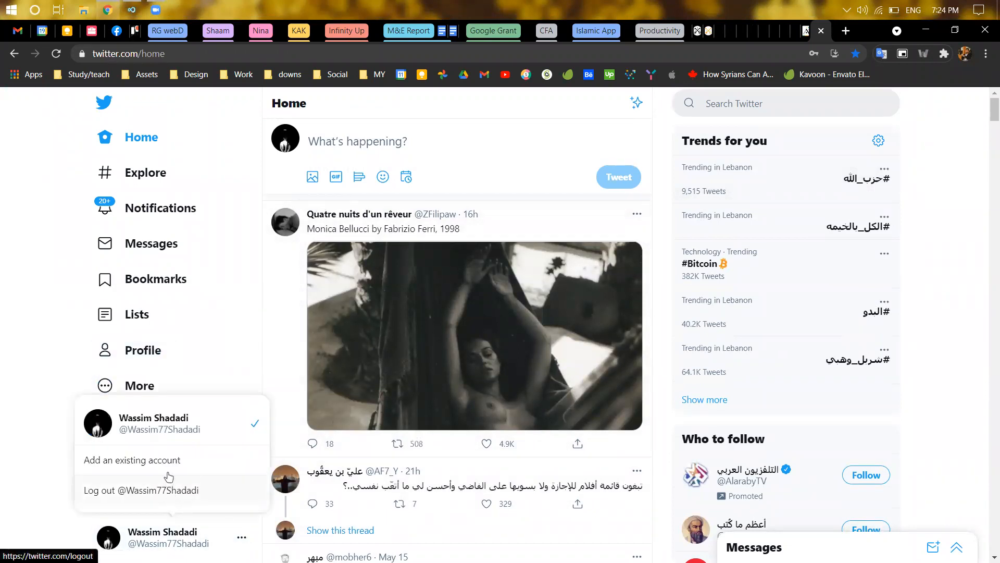
click(169, 494)
click(561, 382)
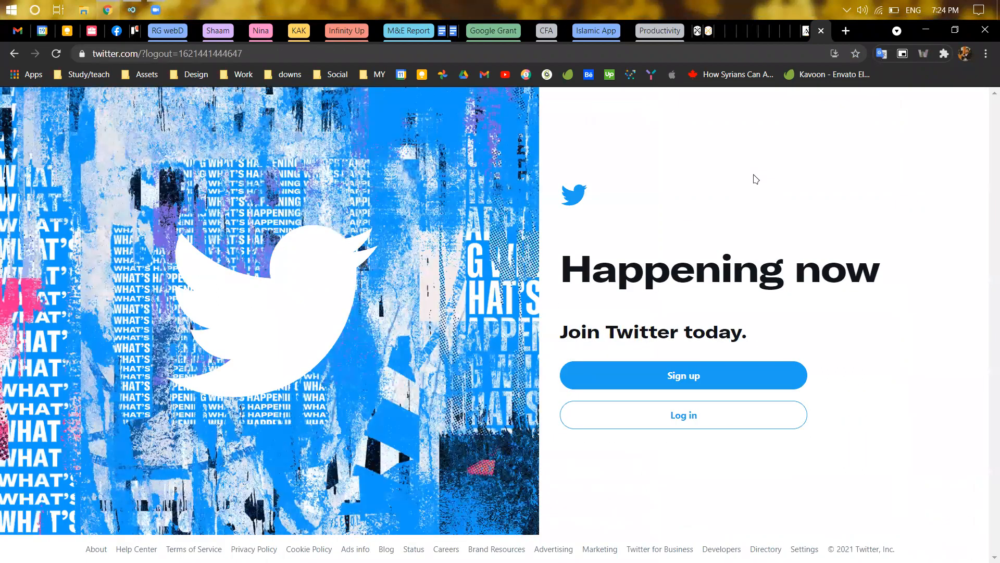
Step: Switch back to the Adalo project and expand the Users collection to review its properties
key(ctrl+shift+Tab)
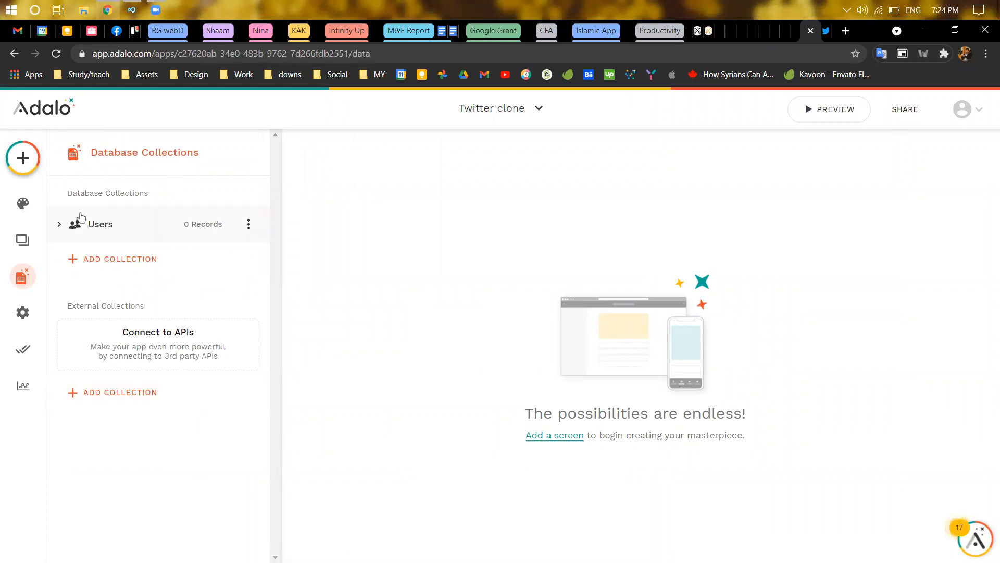
click(71, 225)
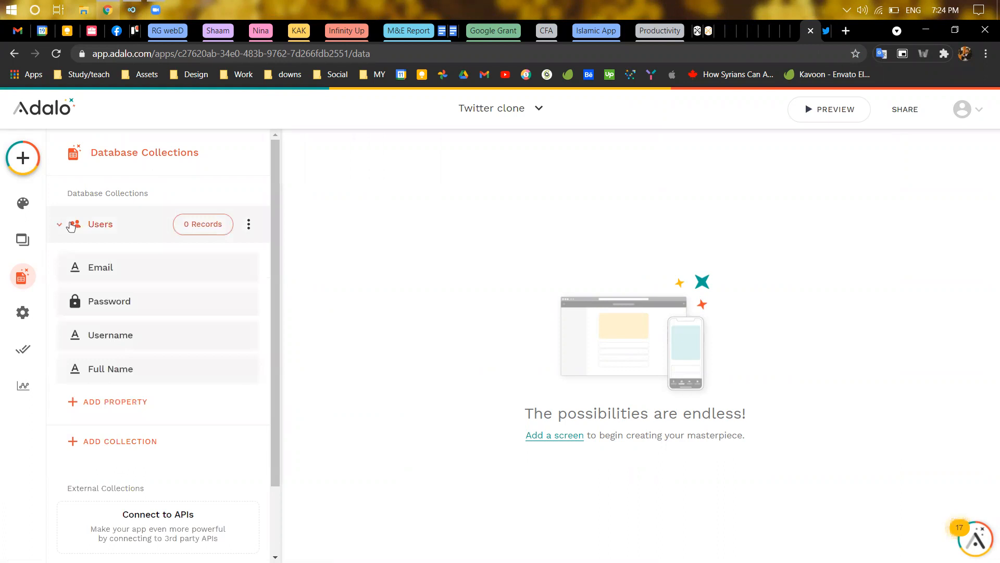
Step: Add a new screen named "login" based on the App Bar template
click(28, 169)
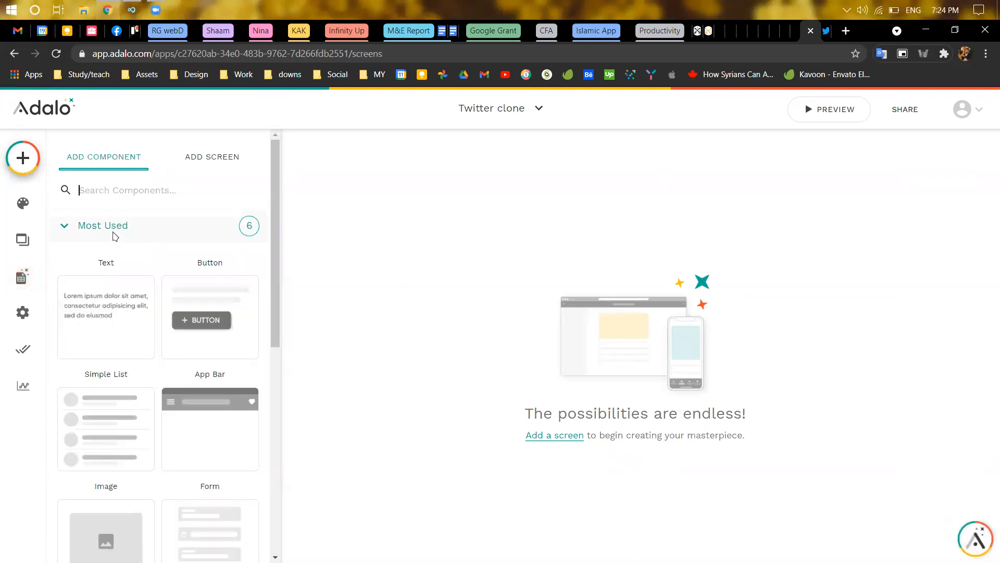
click(201, 166)
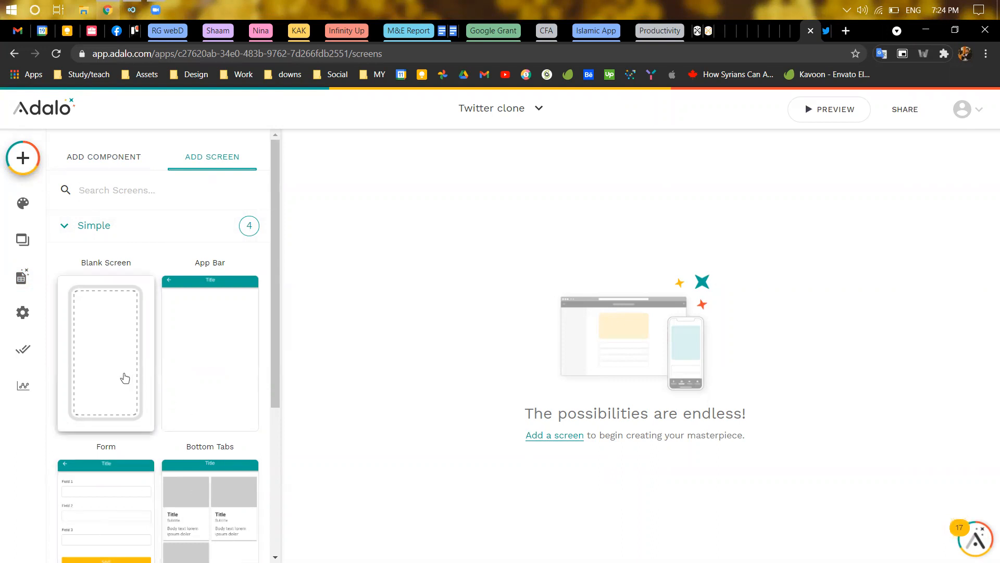
scroll(208, 415, down, 3)
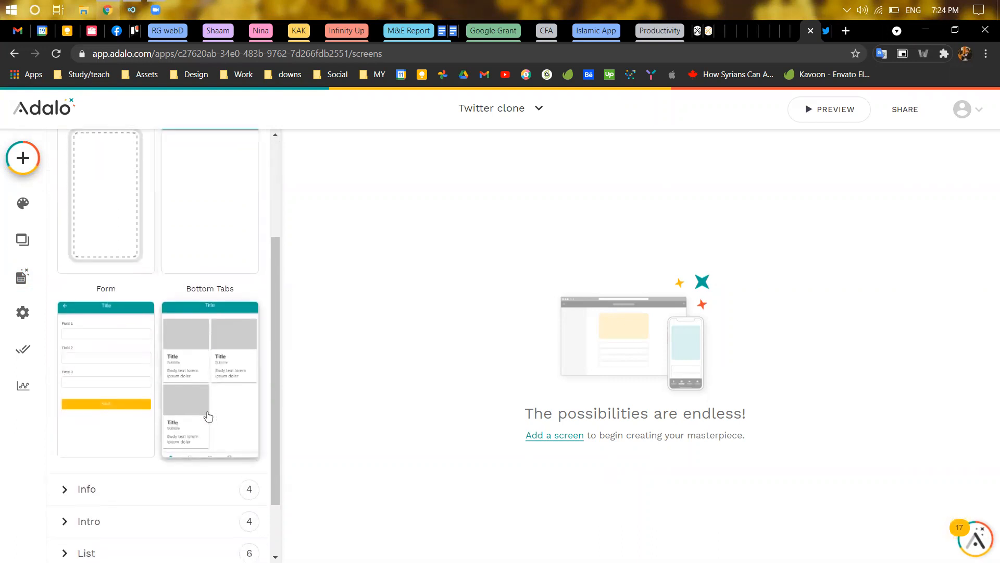
click(214, 252)
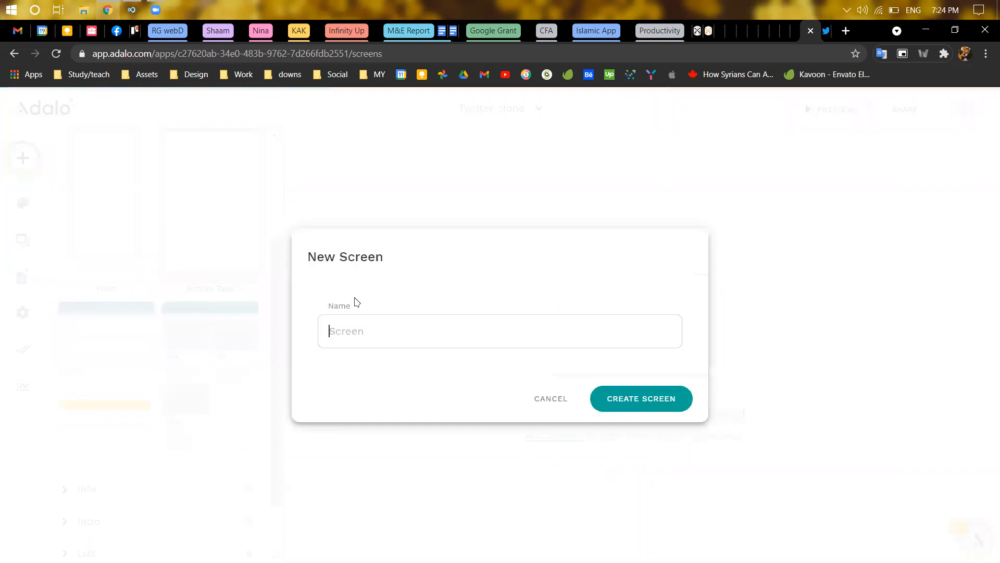
text(login)
key(Return)
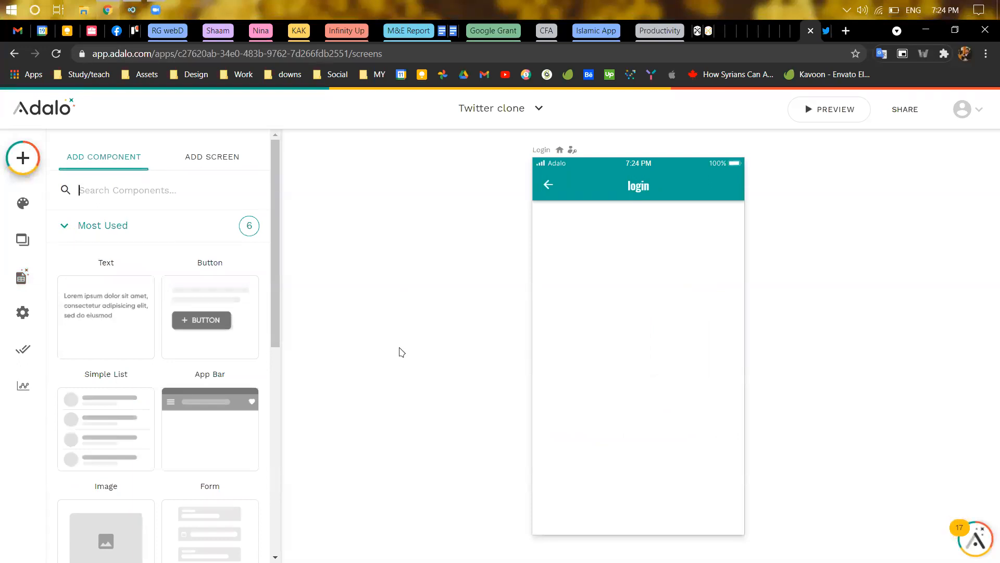
Step: Review the app bar's settings and delete the whole login screen
click(680, 172)
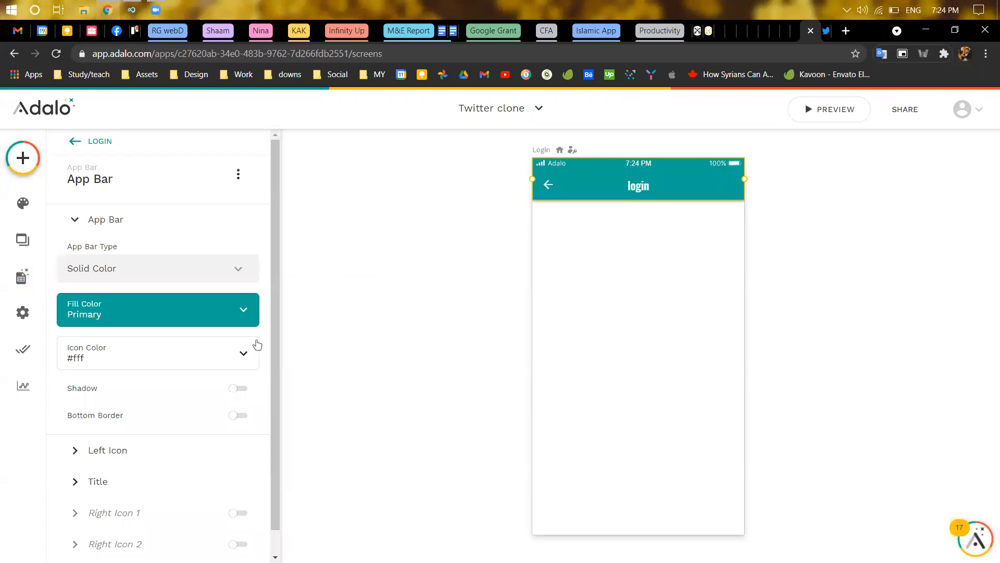
scroll(202, 364, down, 1)
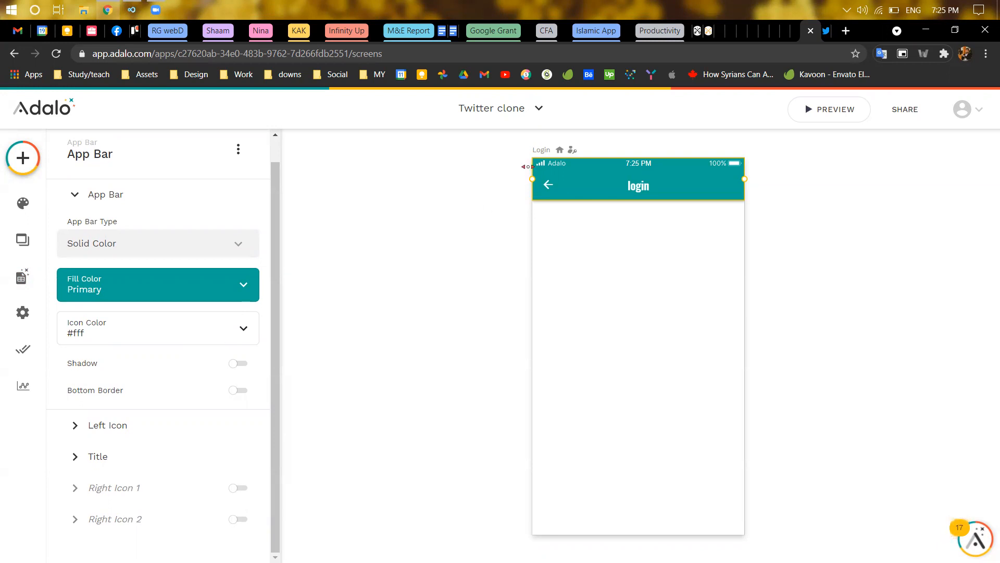
click(541, 150)
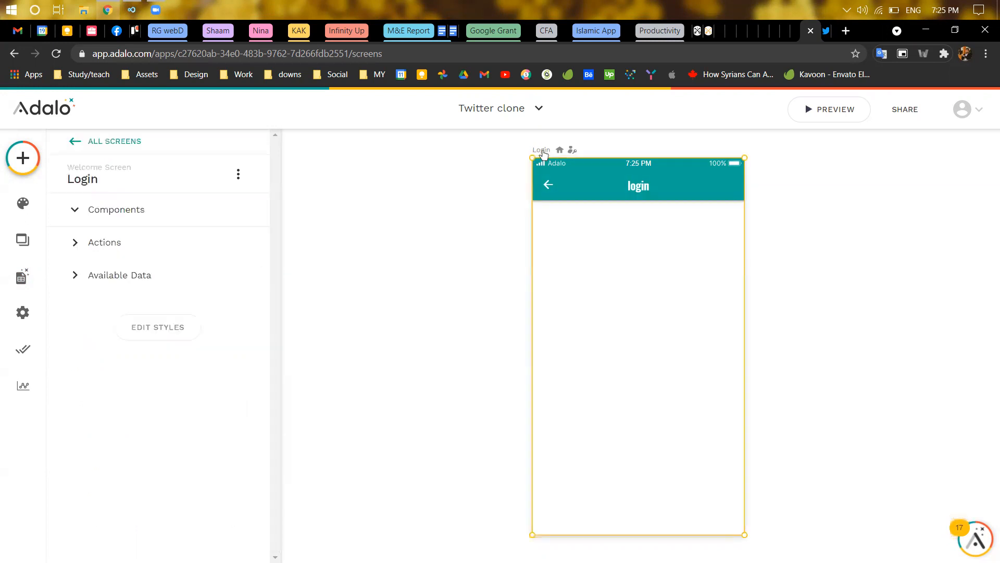
key(Delete)
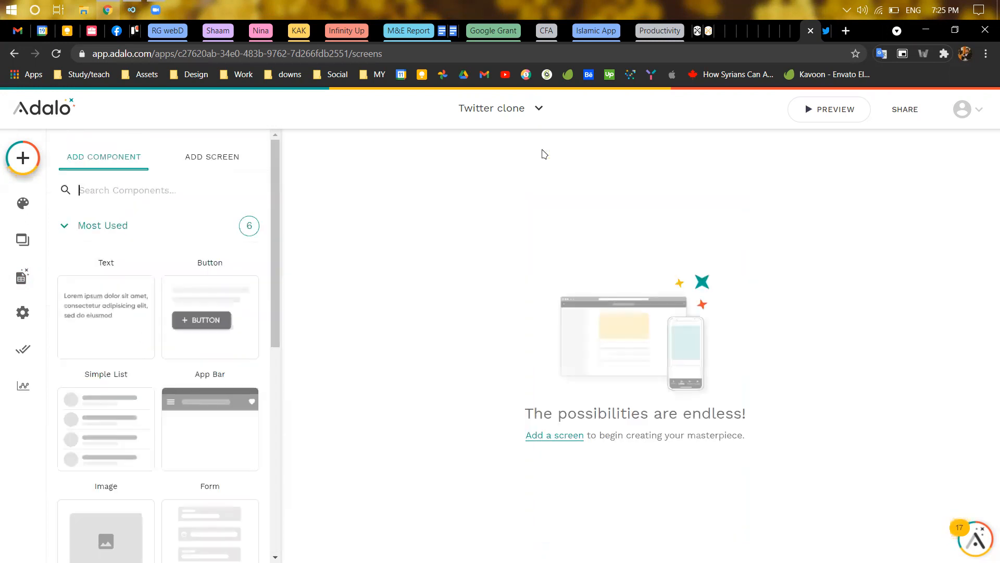
Step: Add a blank screen named "Login" to the app
click(217, 158)
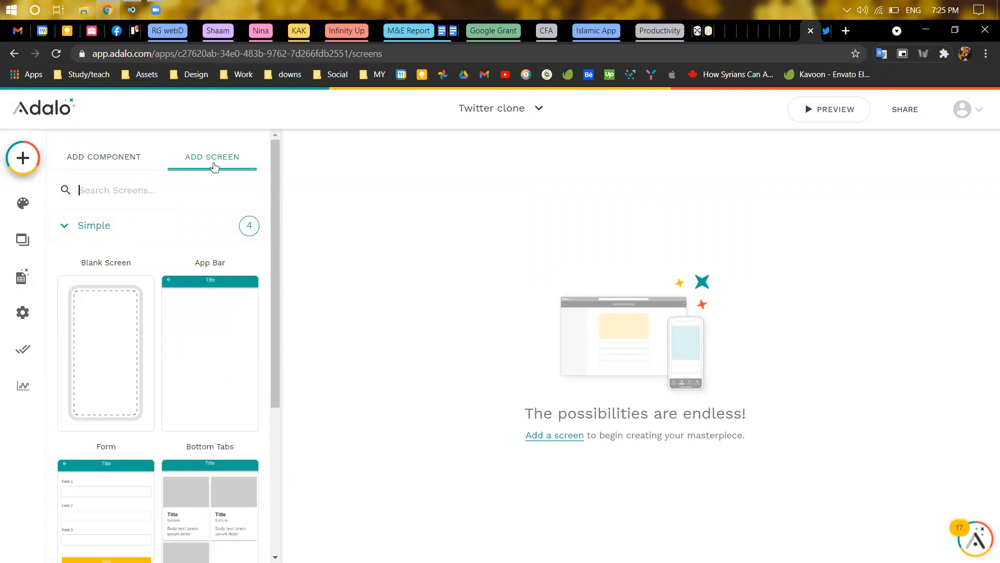
click(111, 305)
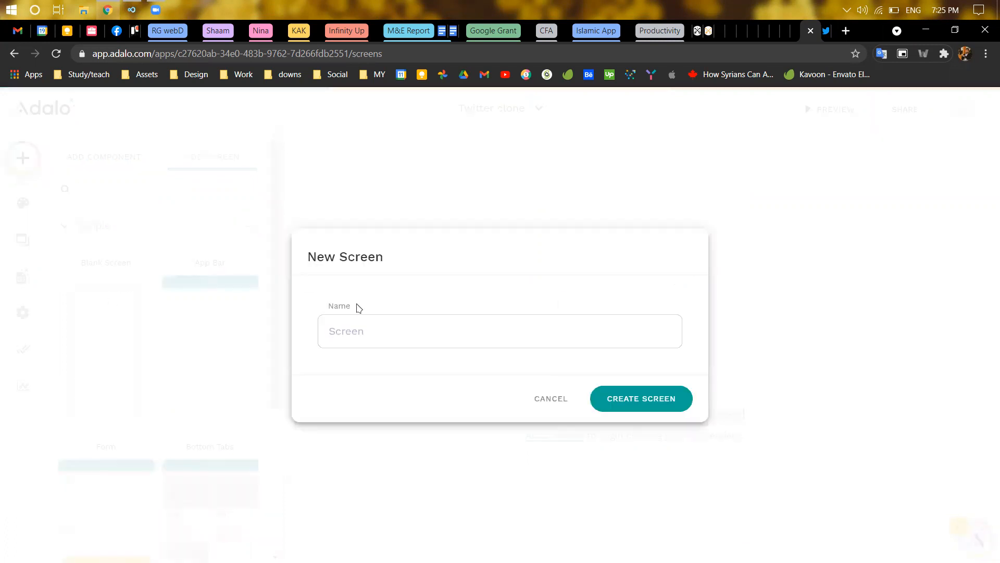
text(Login)
key(Return)
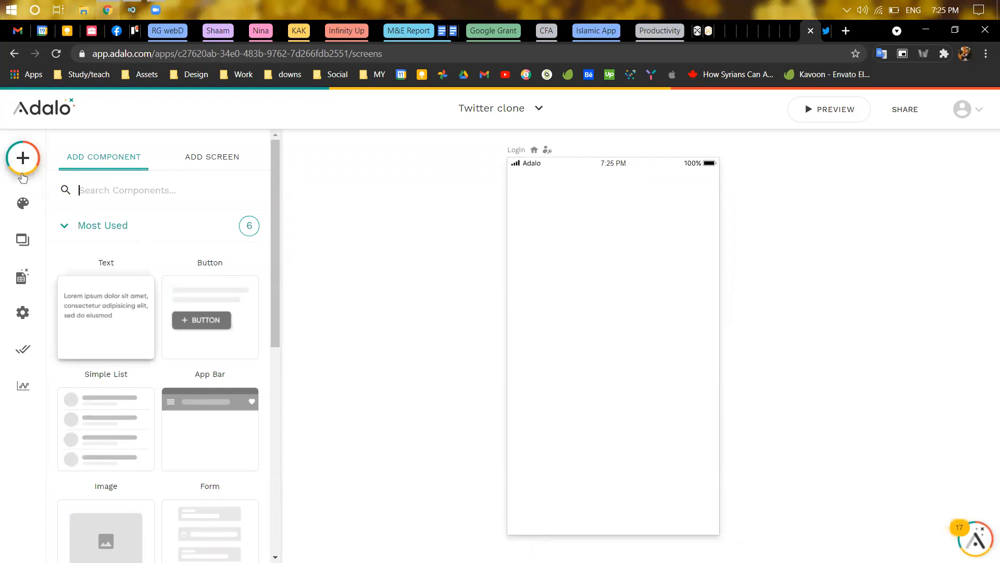
Step: Place a Form component in the middle of the Login screen and link it to the Users collection
scroll(134, 278, down, 2)
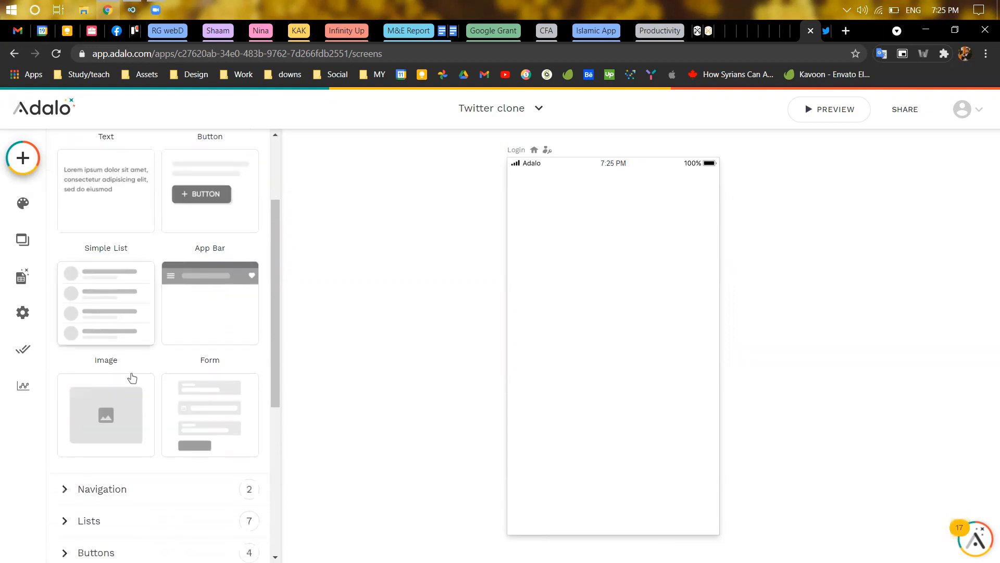
scroll(130, 377, down, 2)
drag(218, 304, 621, 332)
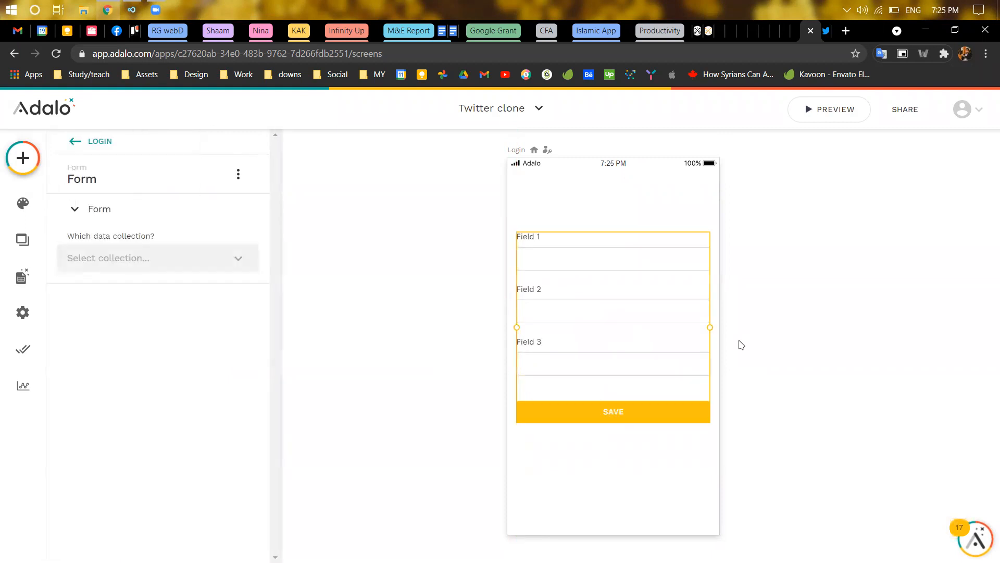
click(236, 265)
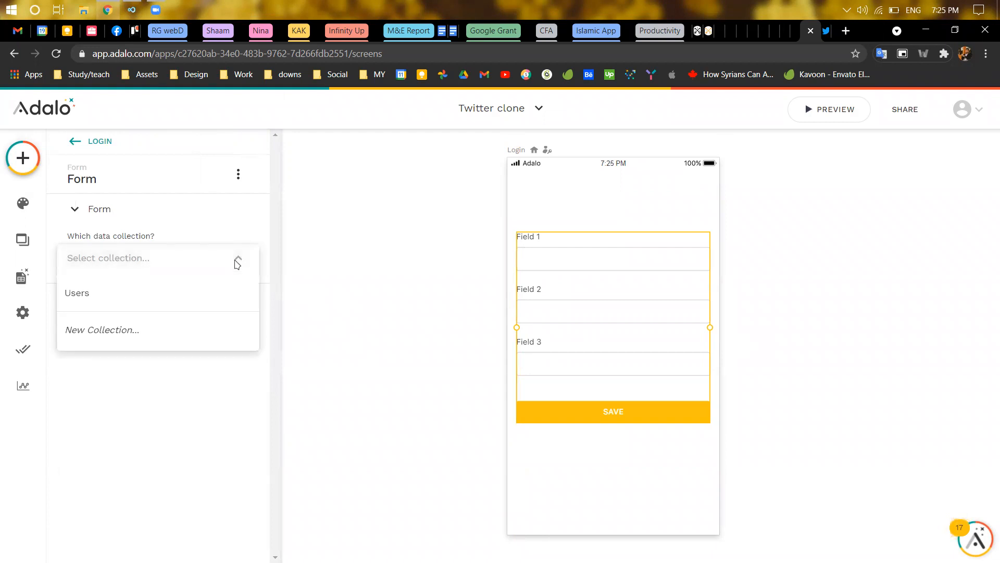
click(181, 293)
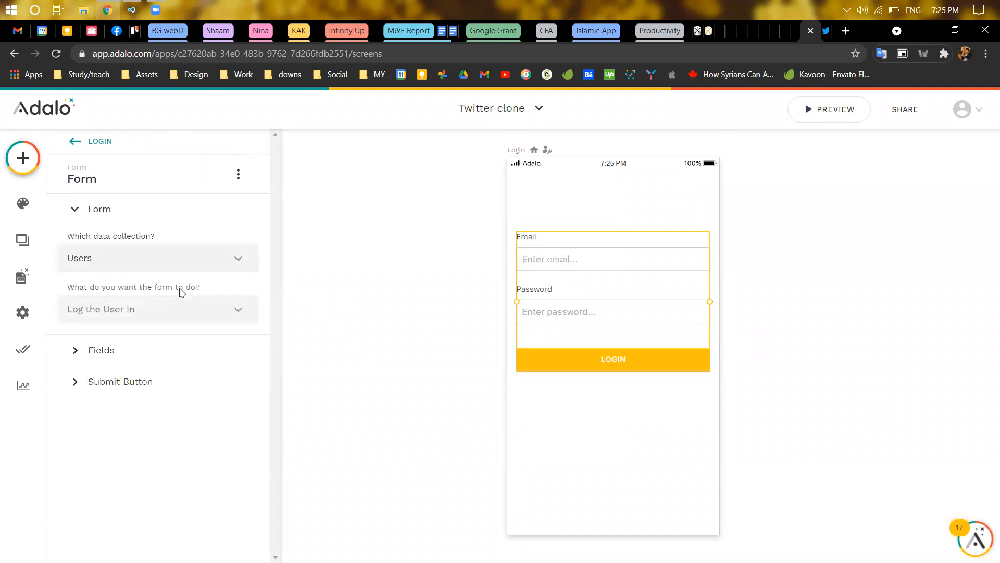
Step: Inspect the label settings of the form's Email field and delete the form from the Login screen
click(134, 353)
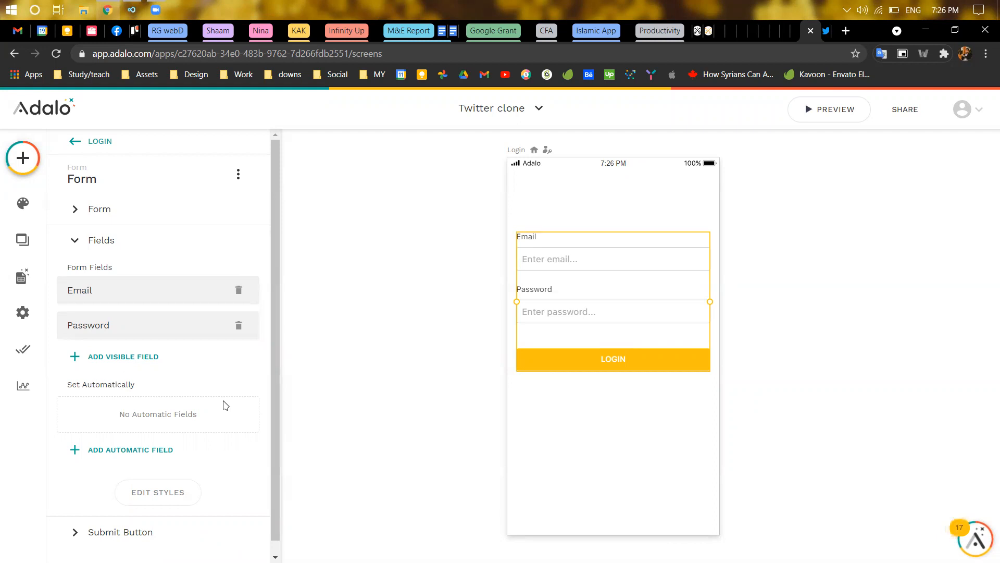
click(148, 297)
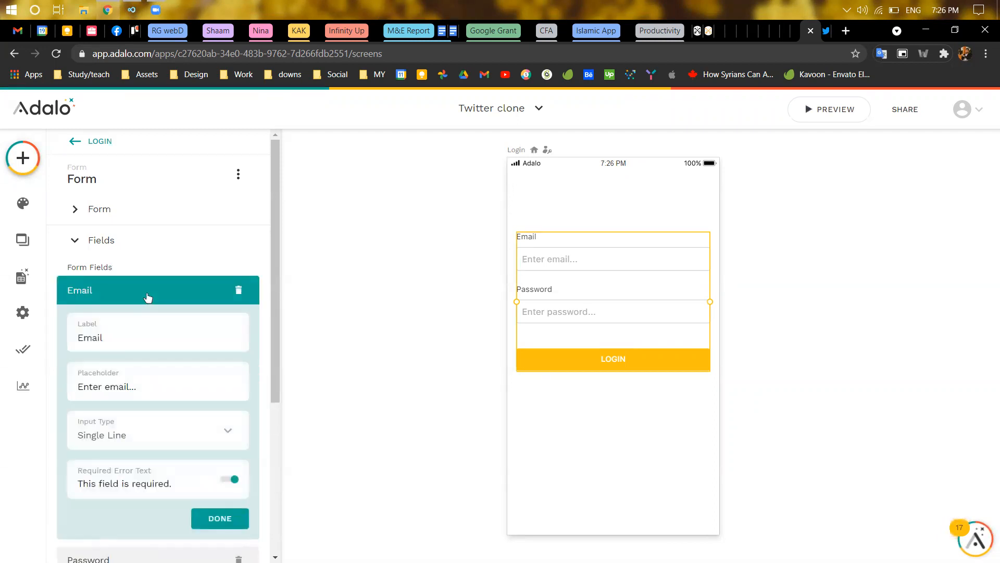
double_click(137, 339)
mouse_move(227, 340)
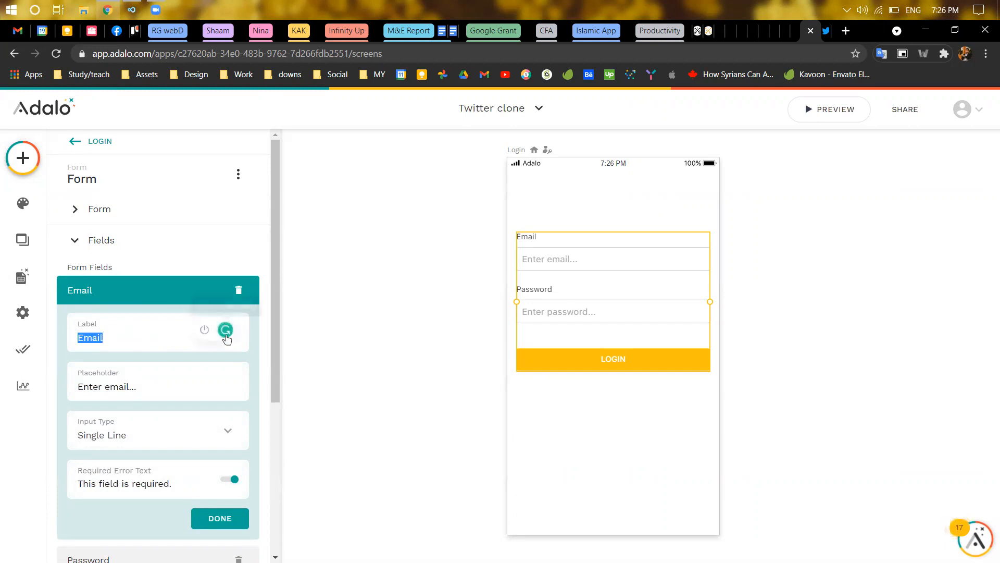
click(133, 331)
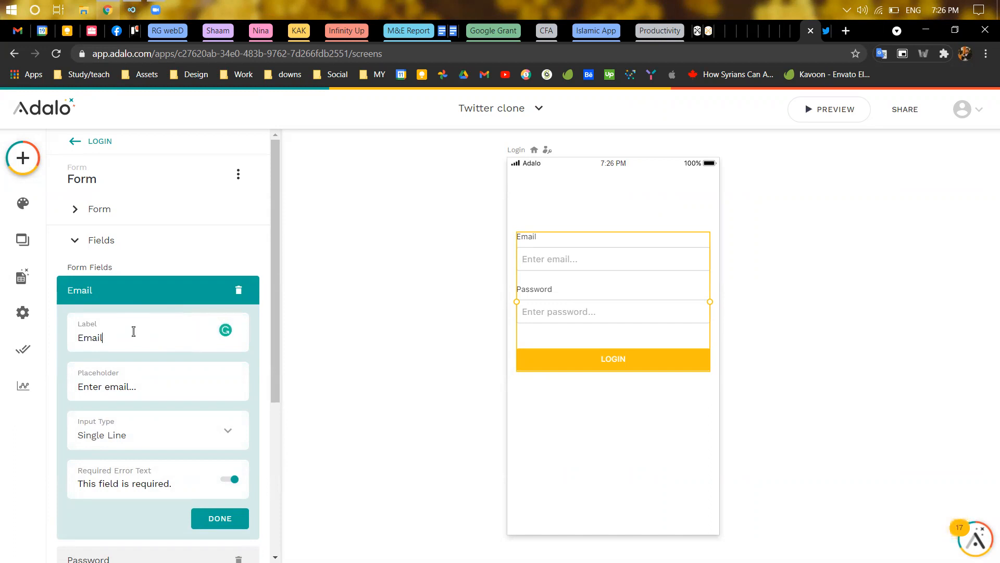
click(540, 235)
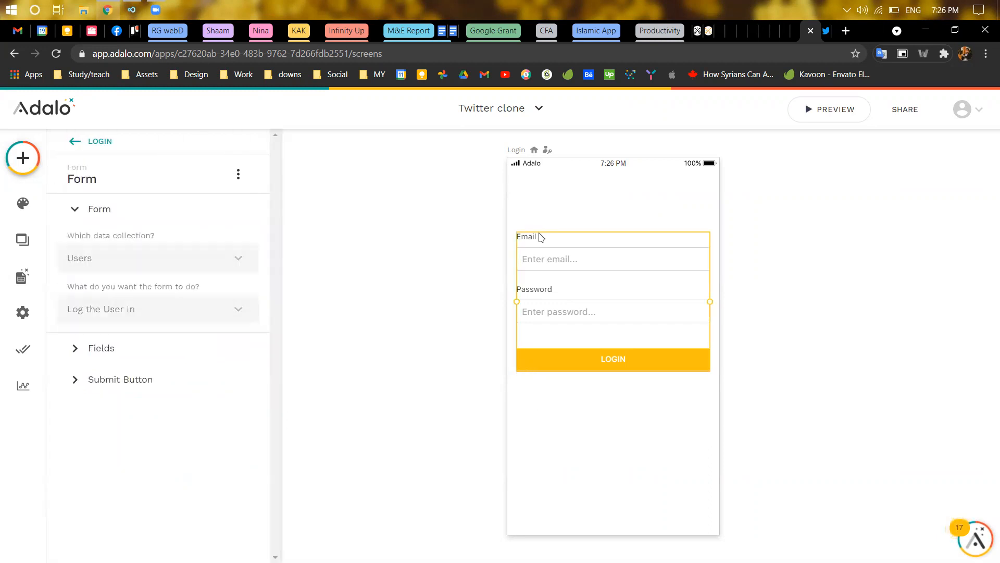
key(Delete)
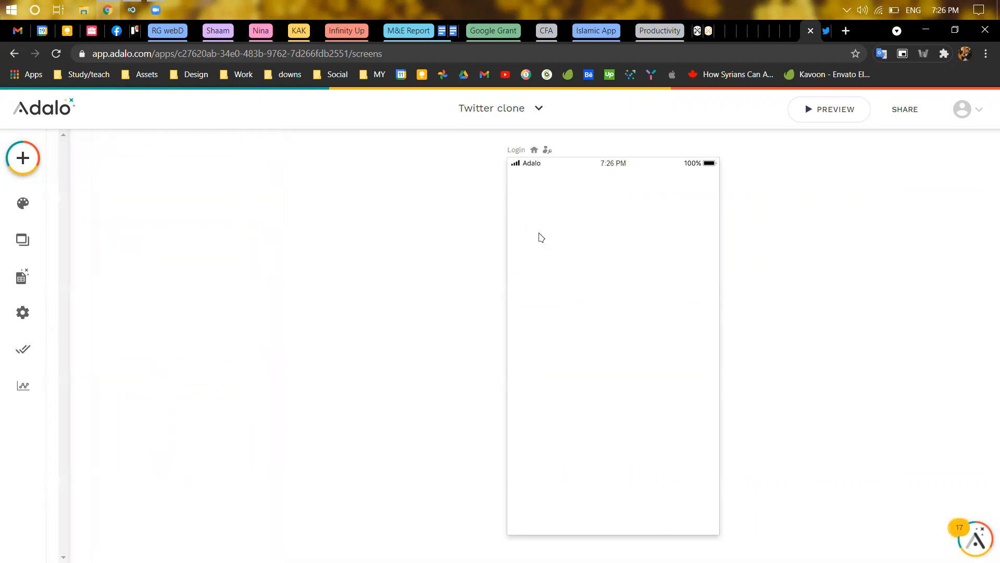
Step: Place a Text Input component from the forms and fields components in the upper middle of the Login screen
click(16, 148)
scroll(128, 418, down, 5)
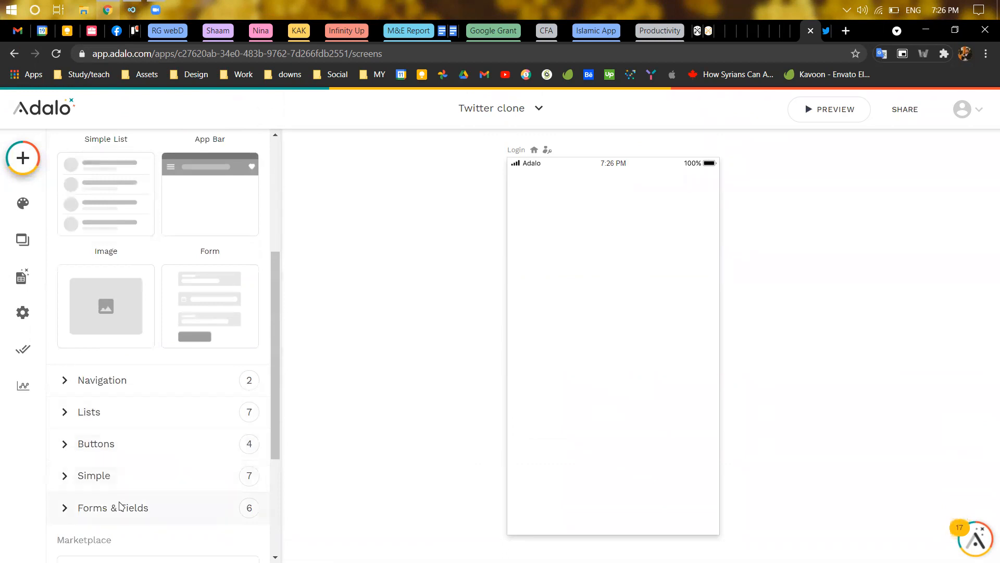
click(94, 475)
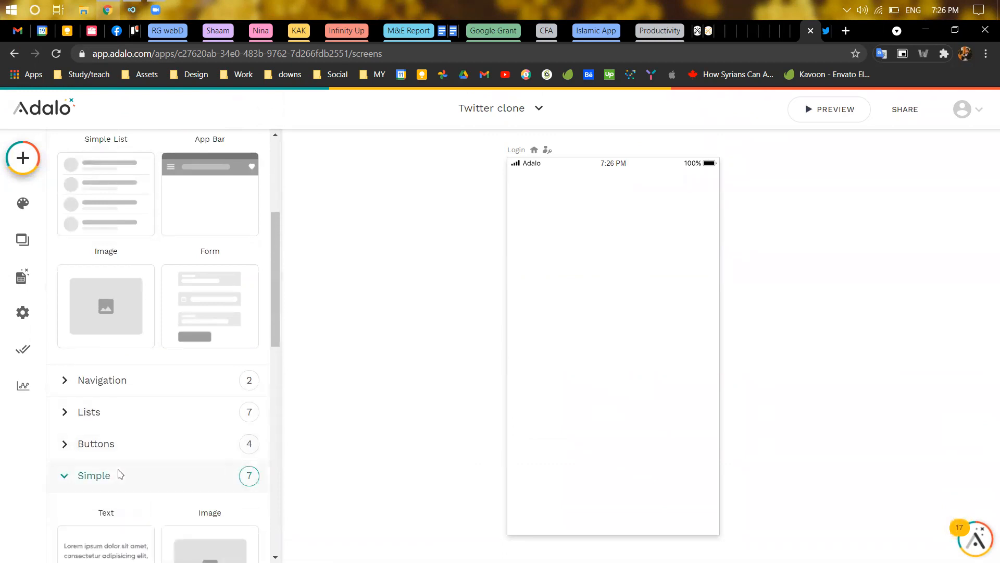
scroll(118, 472, down, 5)
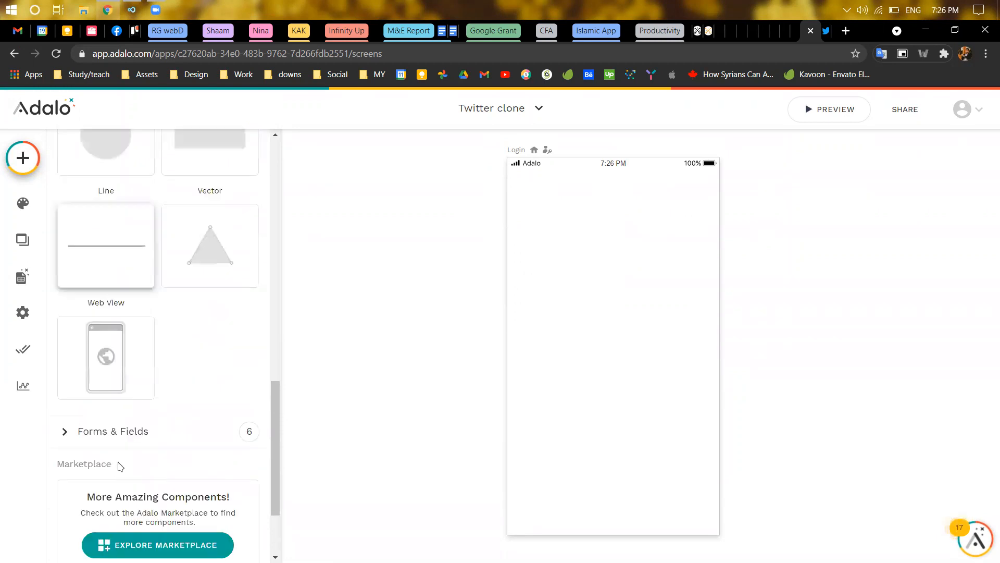
click(152, 441)
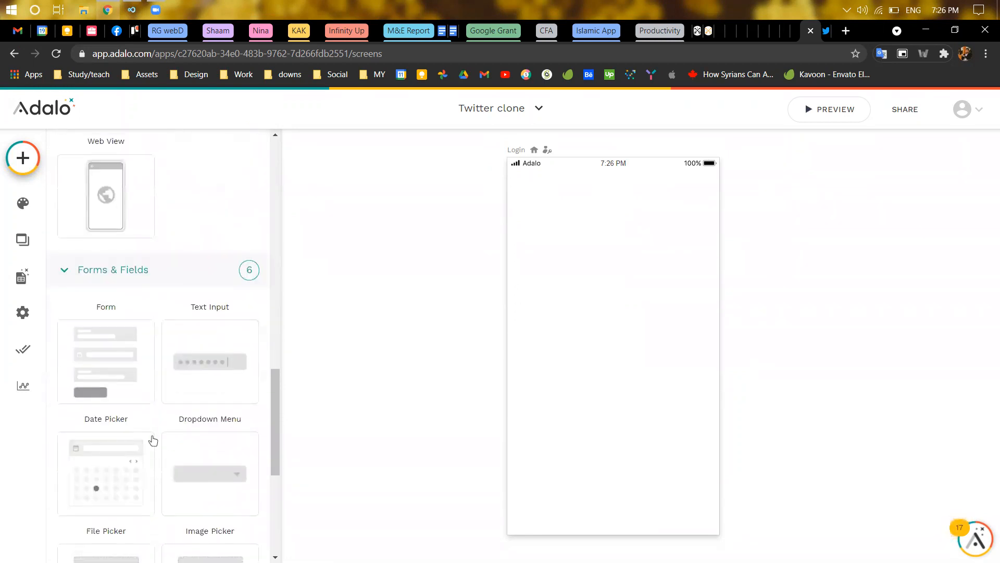
scroll(151, 439, down, 2)
drag(200, 315, 612, 280)
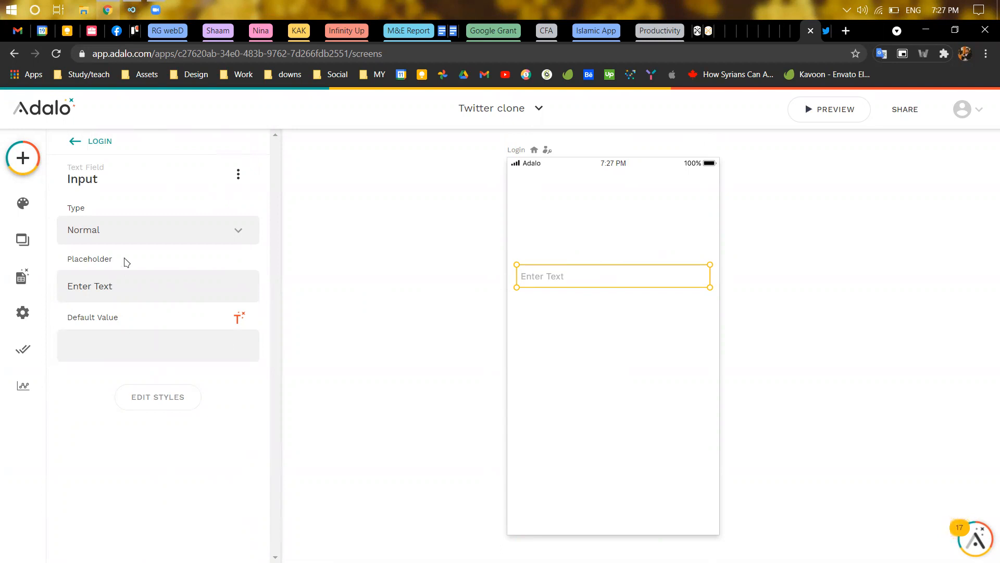
Step: Set the text input's type to Email and replace its placeholder with a sample e-mail address
click(126, 241)
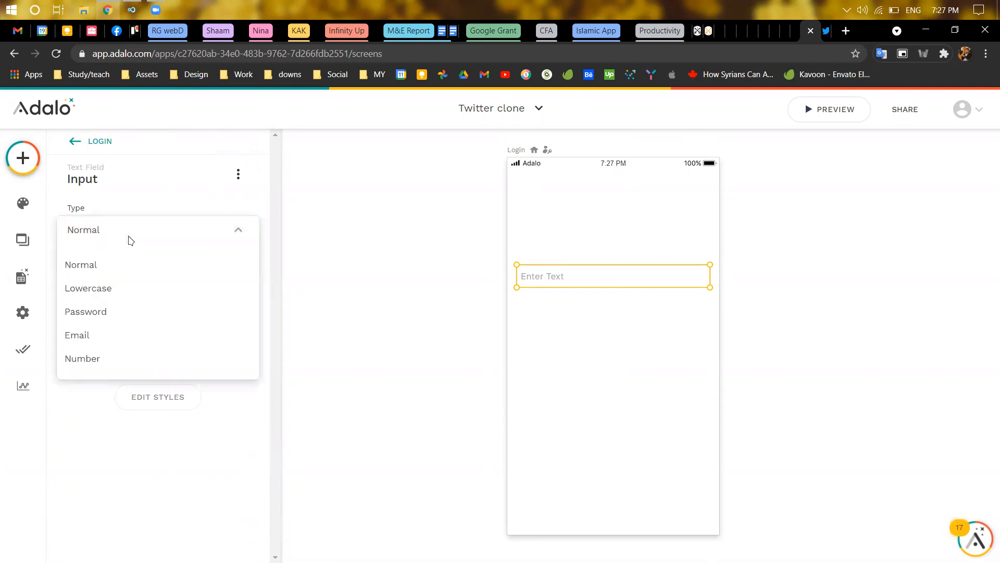
click(125, 340)
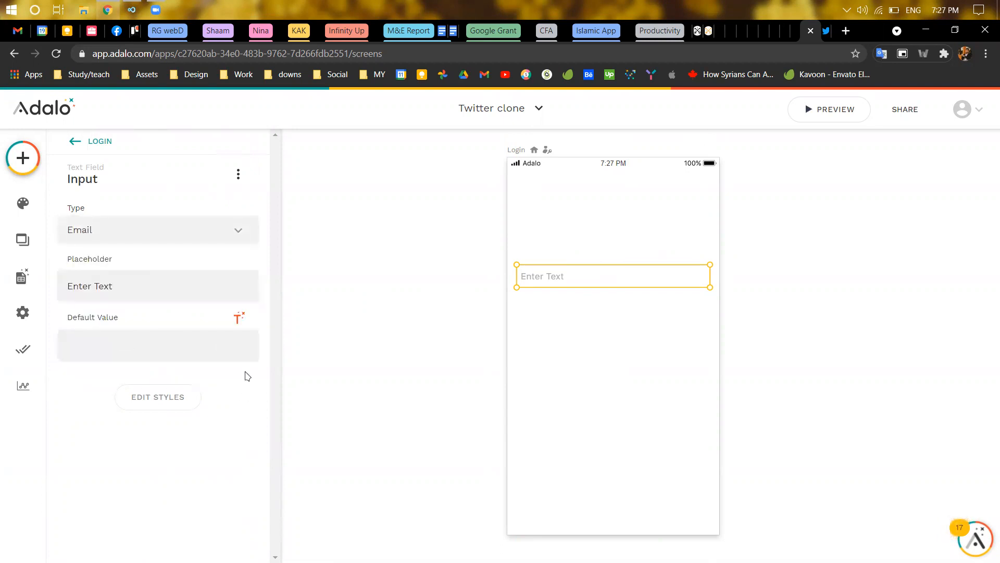
click(142, 284)
triple_click(142, 283)
text(Examp)
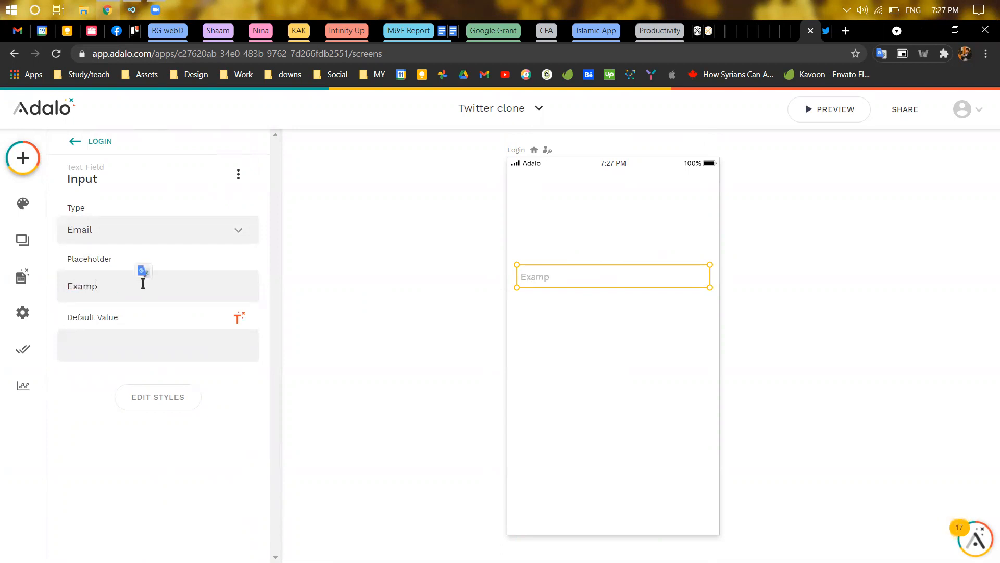
text(le@email.com)
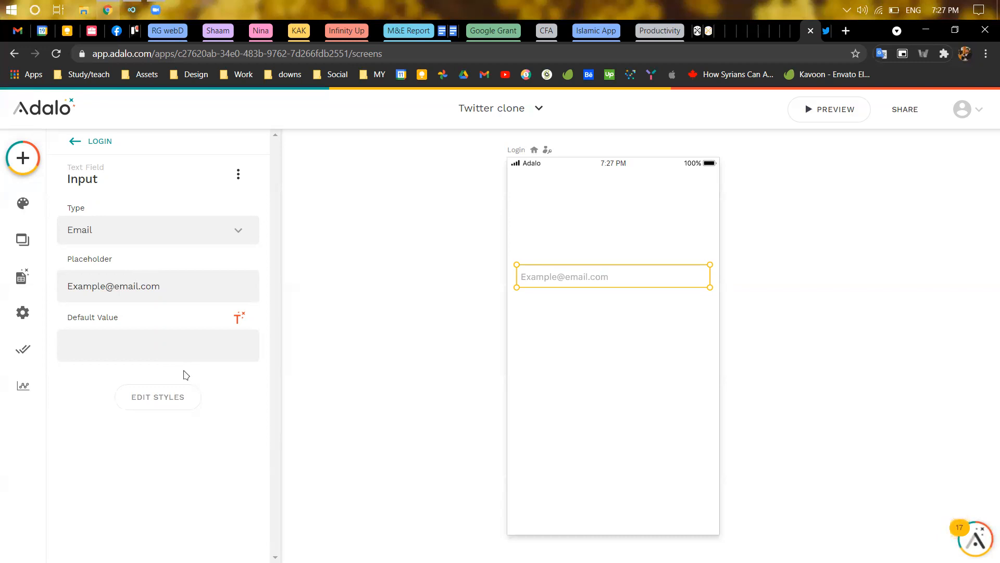
Step: Review the style settings of the email input, such as size, font, colors, border and rounding
click(167, 398)
scroll(170, 400, down, 1)
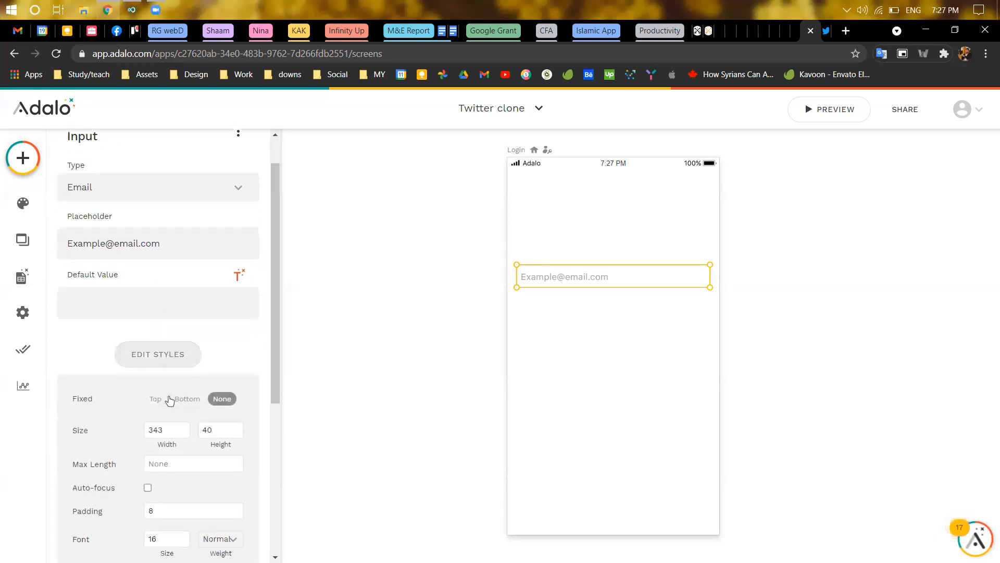
scroll(170, 400, down, 5)
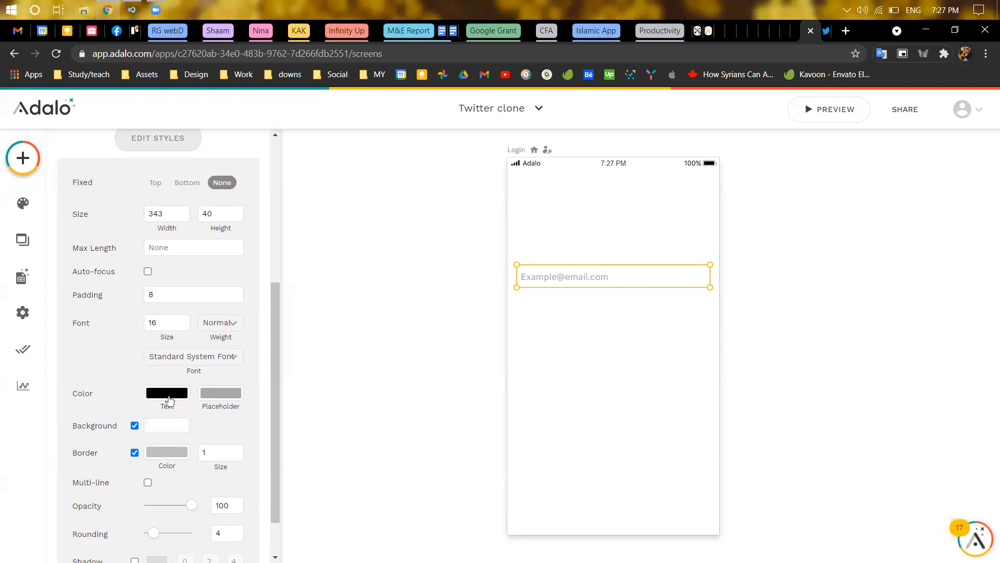
Step: Switch to the Twitter page, examine its landing page layout in the iPhone X device view, and return to Adalo
key(ctrl+Tab)
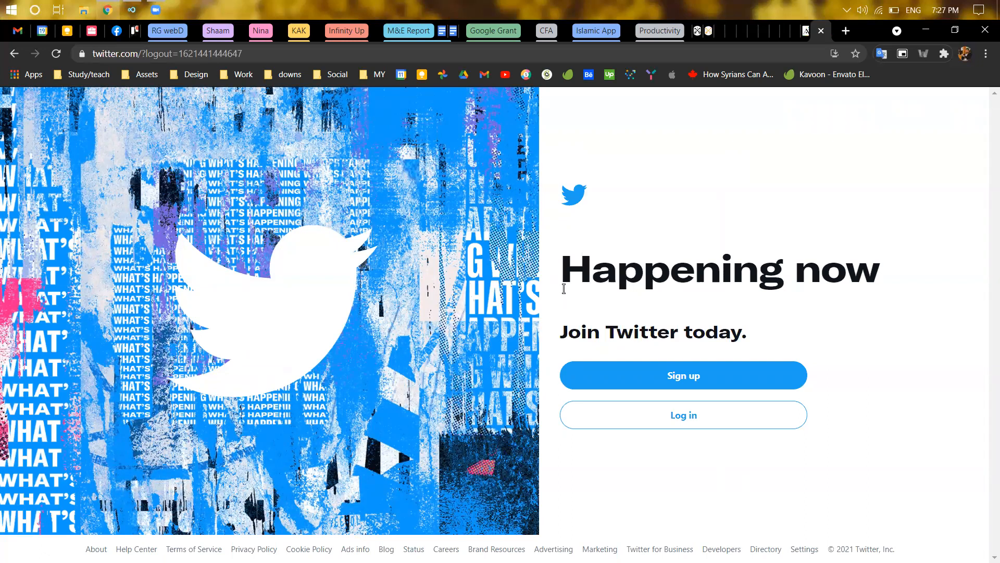
key(ctrl+shift+c)
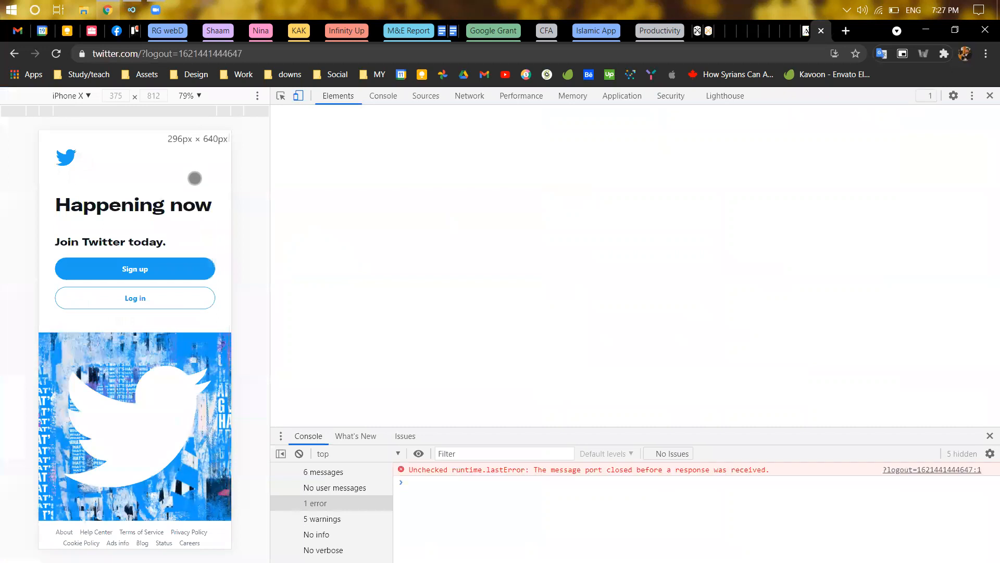
click(175, 187)
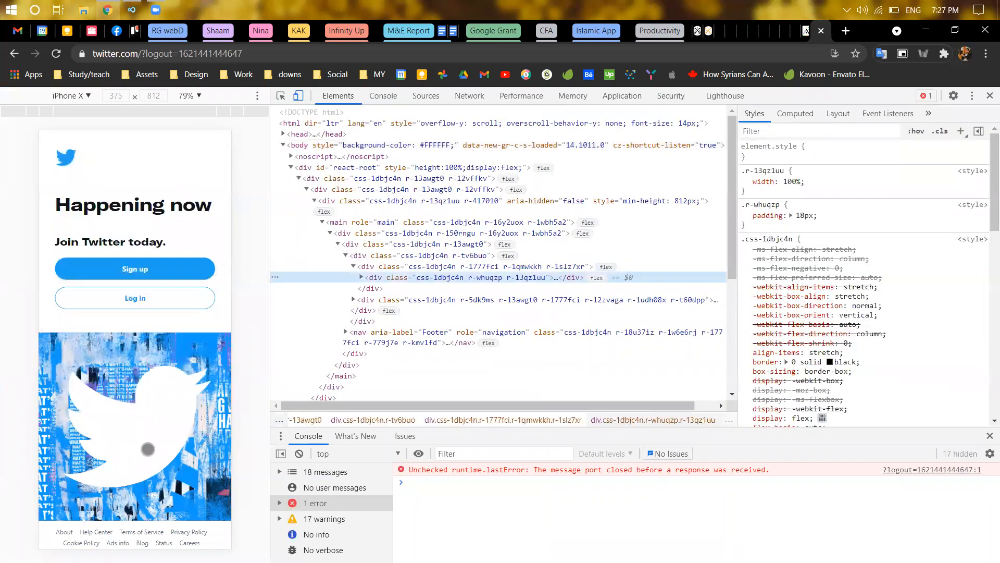
scroll(140, 449, down, 1)
scroll(140, 448, up, 1)
key(ctrl+shift+Tab)
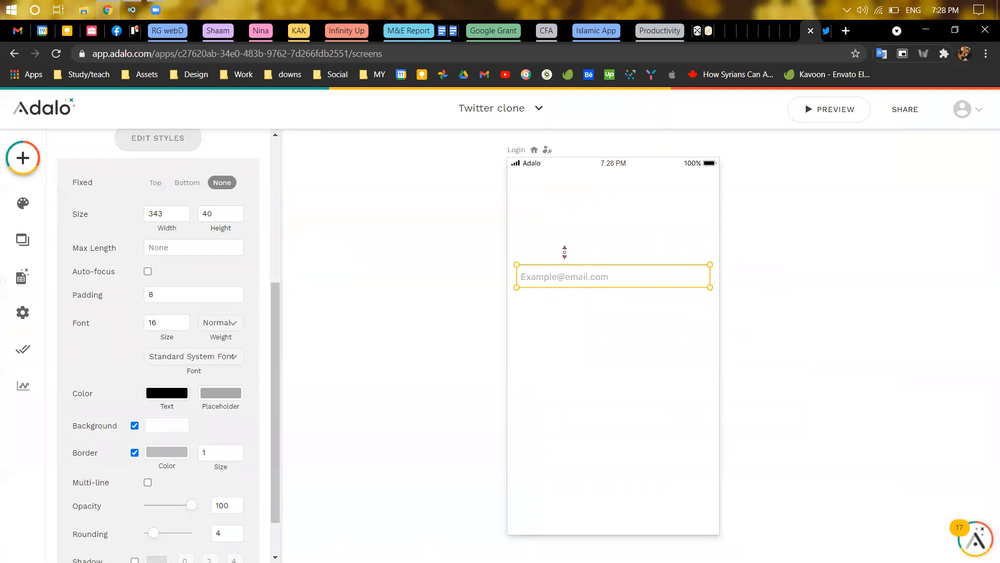
Step: Duplicate the Login screen beside the original and delete the email input from the copy
drag(514, 151, 288, 149)
scroll(355, 199, left, 1)
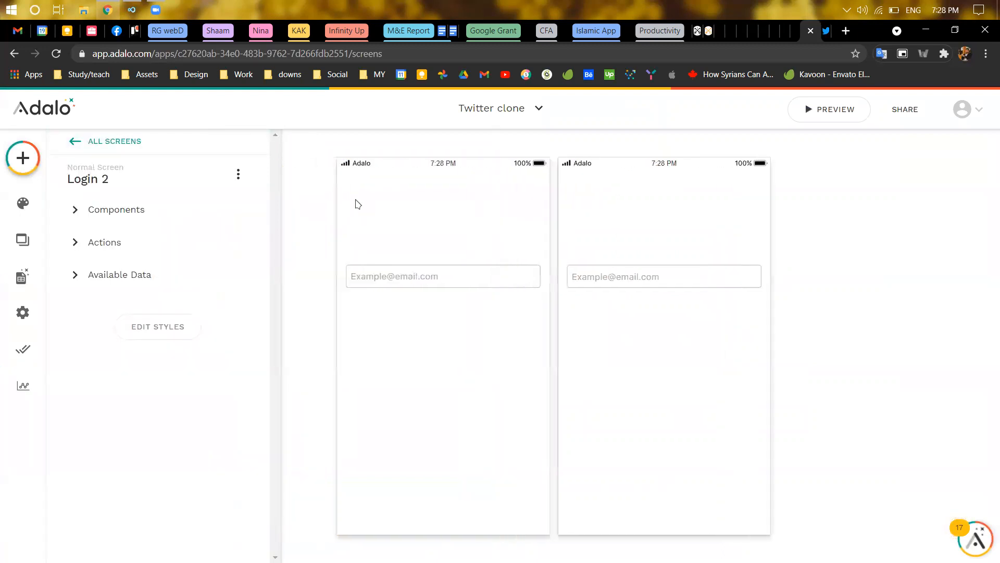
click(454, 277)
key(Delete)
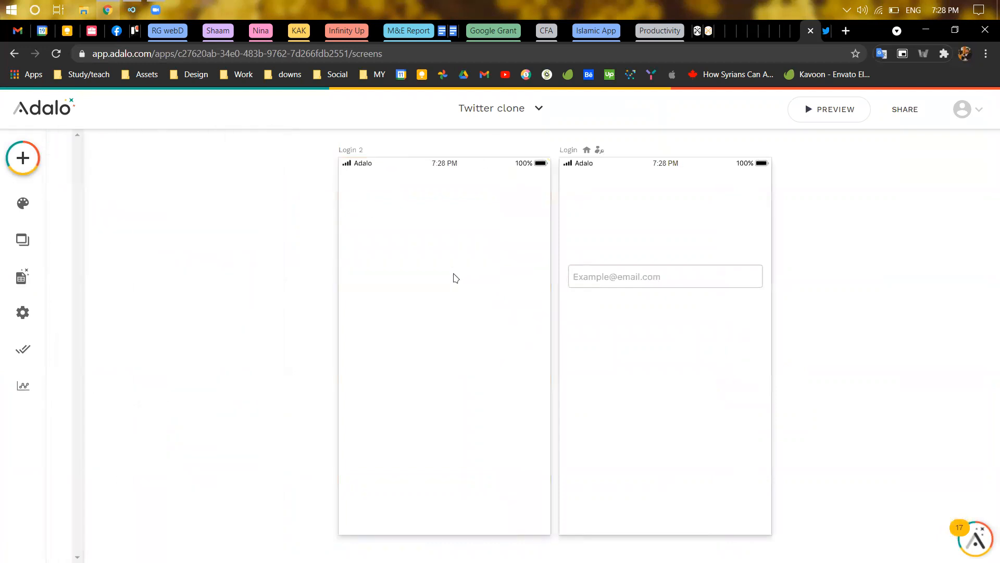
Step: Place an Image component across the full width of the lower part of the Login 2 screen
click(351, 149)
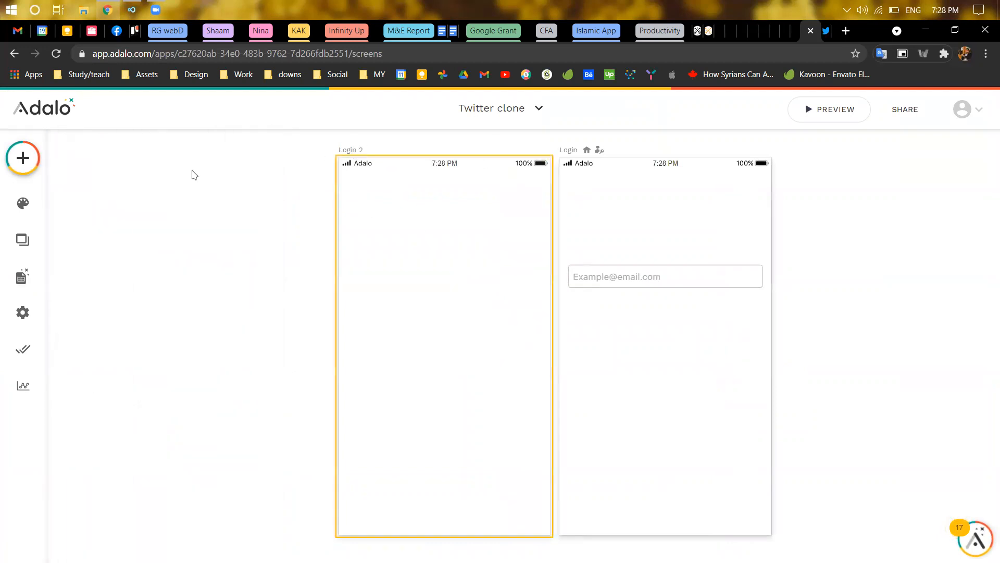
click(22, 158)
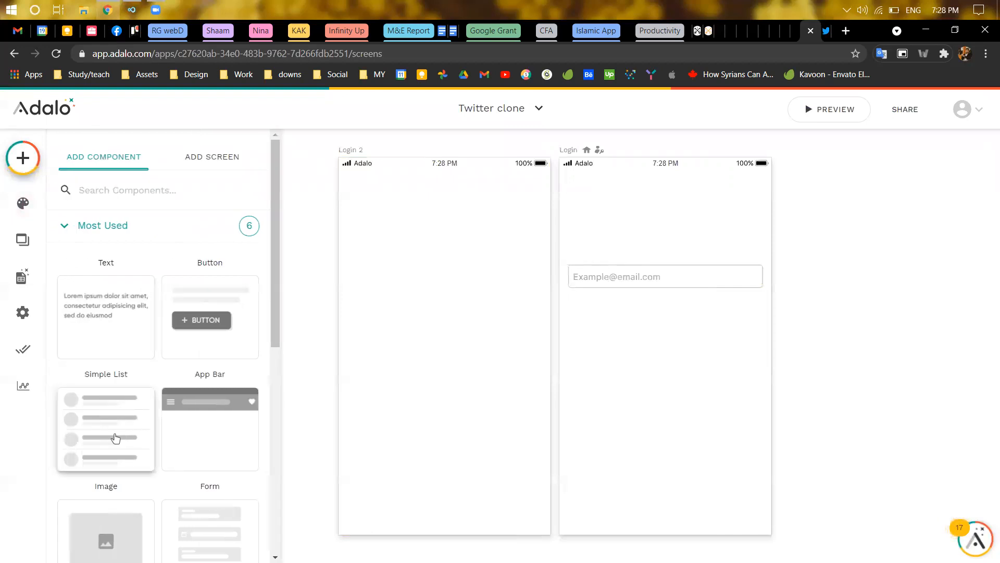
scroll(115, 438, down, 3)
drag(102, 382, 442, 411)
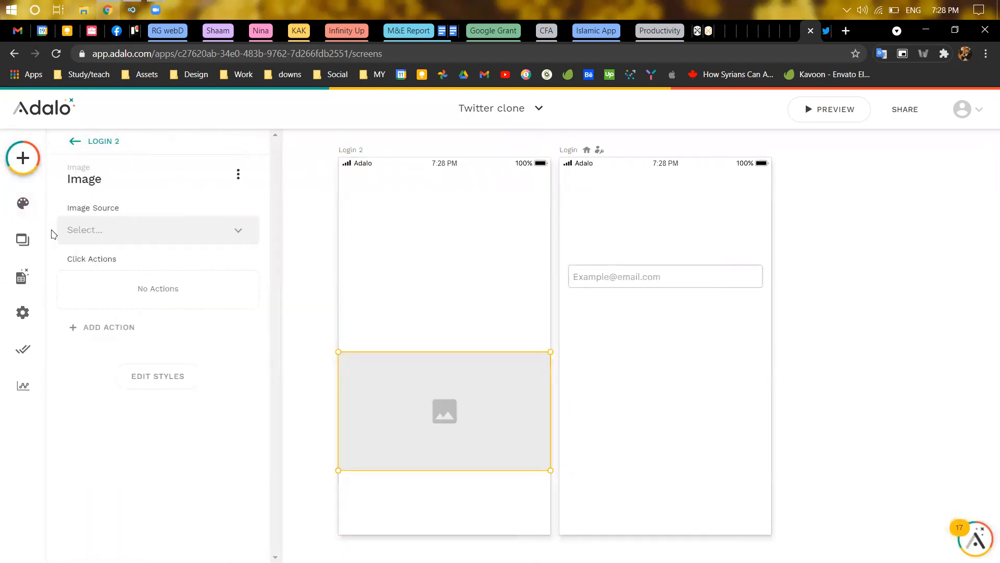
Step: Place a Button component above the image on the Login 2 screen and delete it again
click(29, 171)
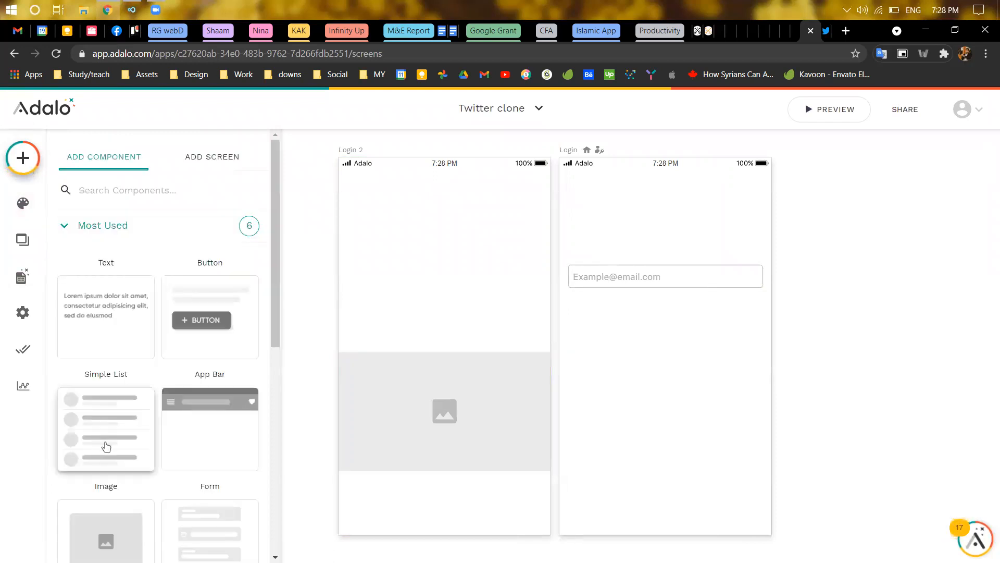
scroll(104, 433, down, 3)
click(124, 521)
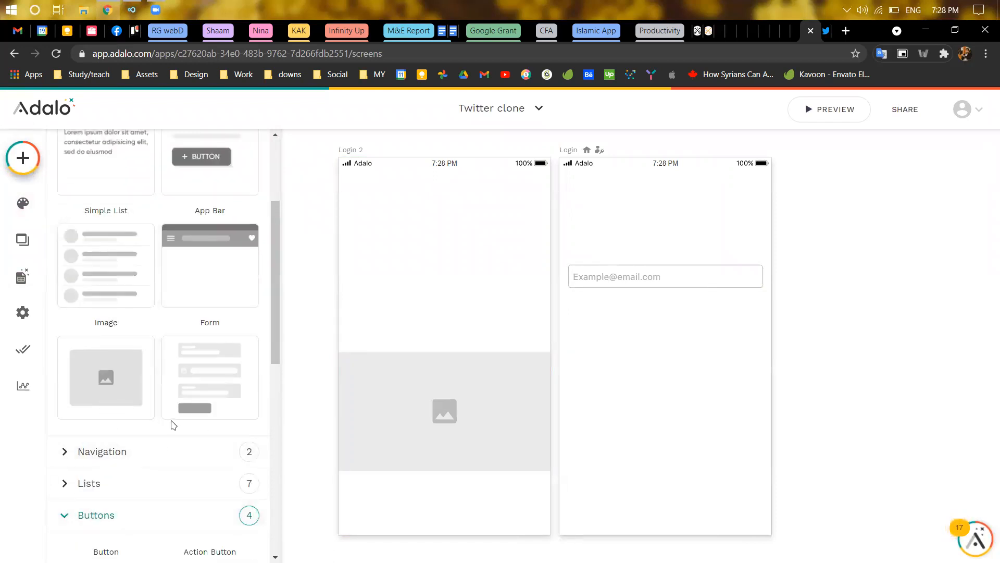
scroll(172, 419, down, 3)
scroll(155, 471, down, 2)
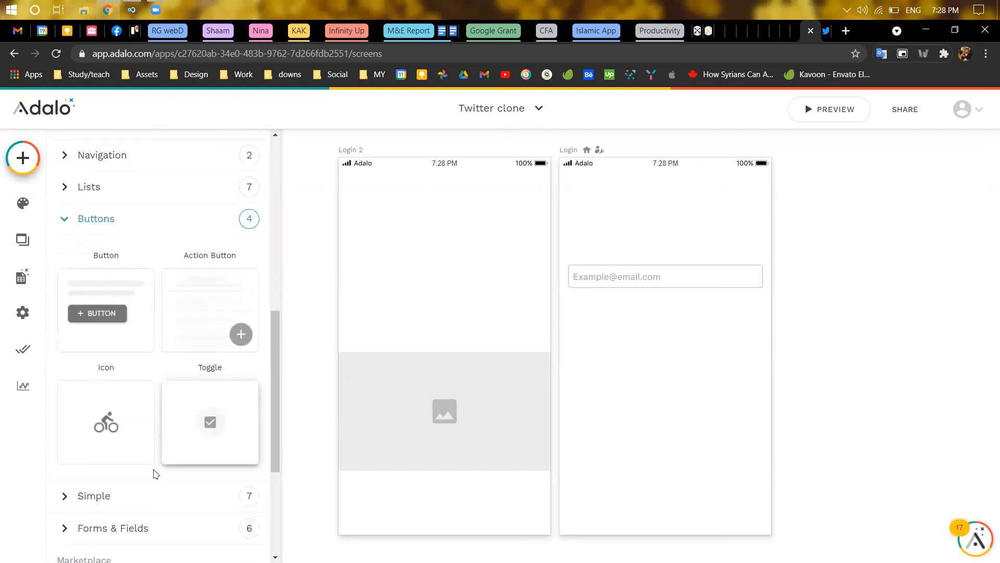
drag(101, 310, 448, 322)
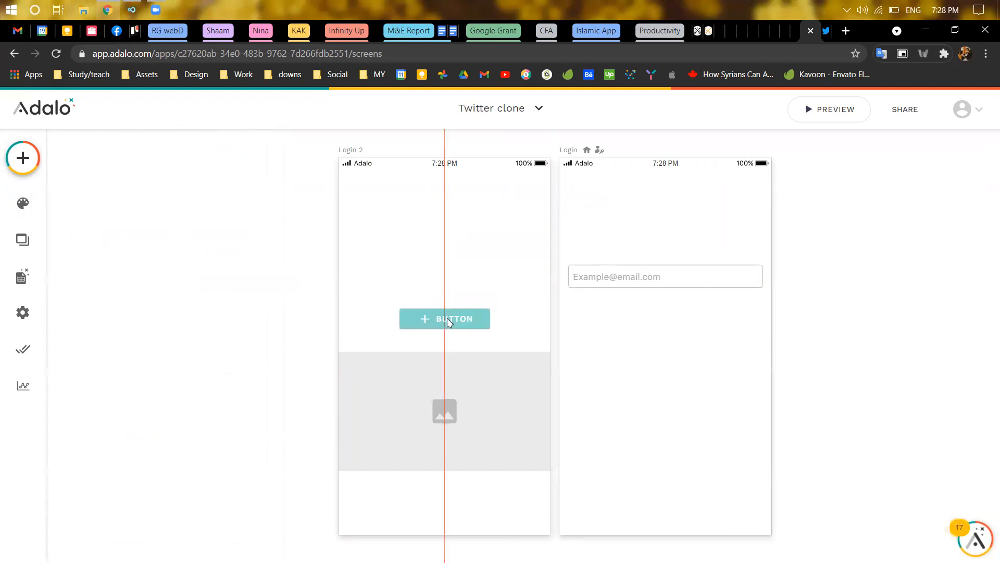
drag(448, 322, 449, 322)
key(Delete)
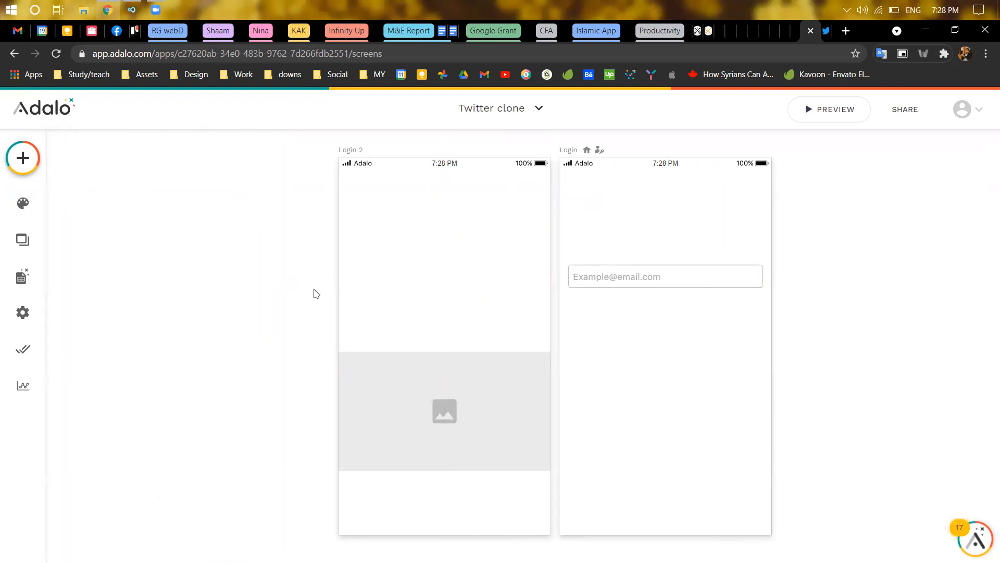
Step: Place a Rectangle shape above the image on the Login 2 screen and reduce its height to a button-like bar
click(23, 158)
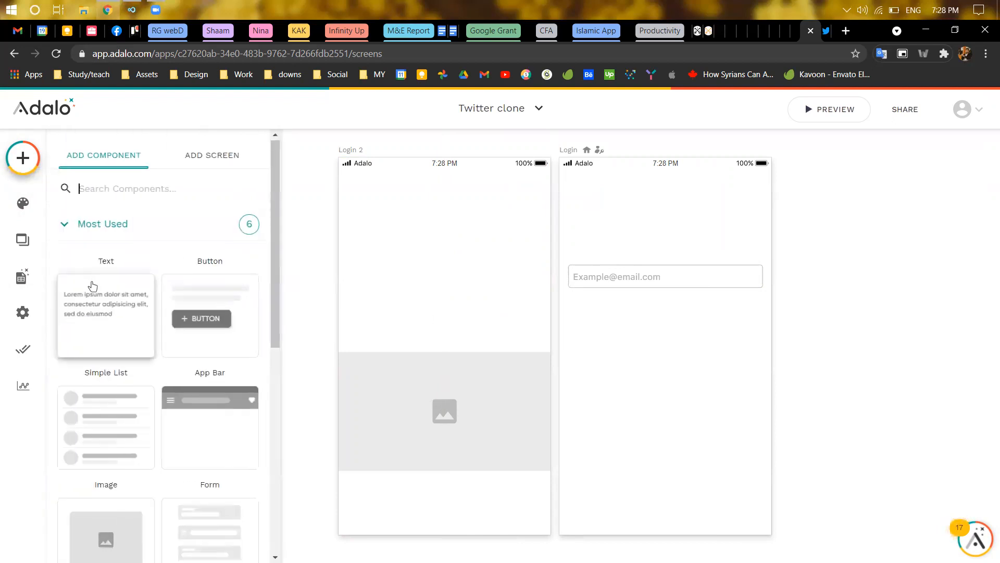
scroll(88, 286, down, 3)
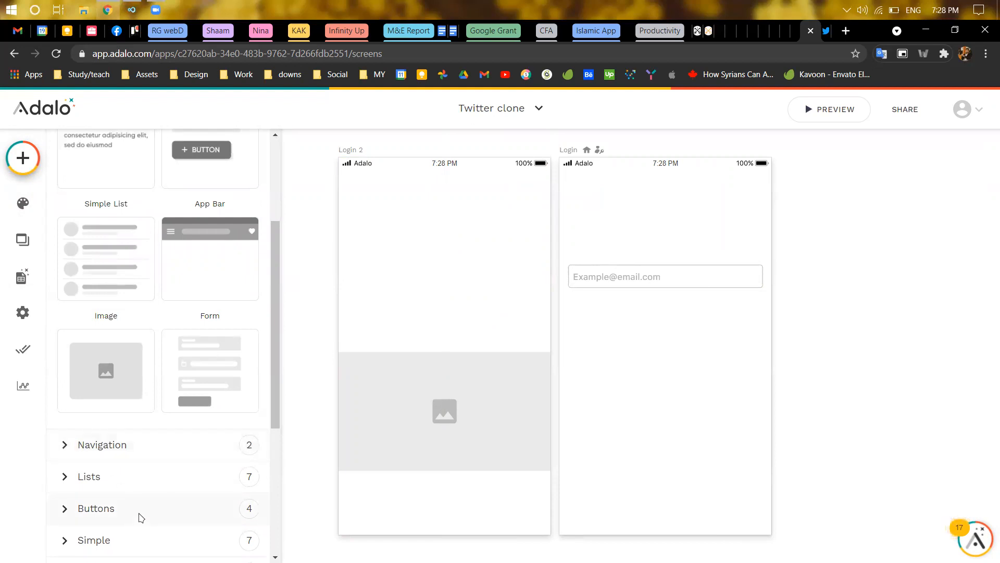
scroll(149, 445, down, 3)
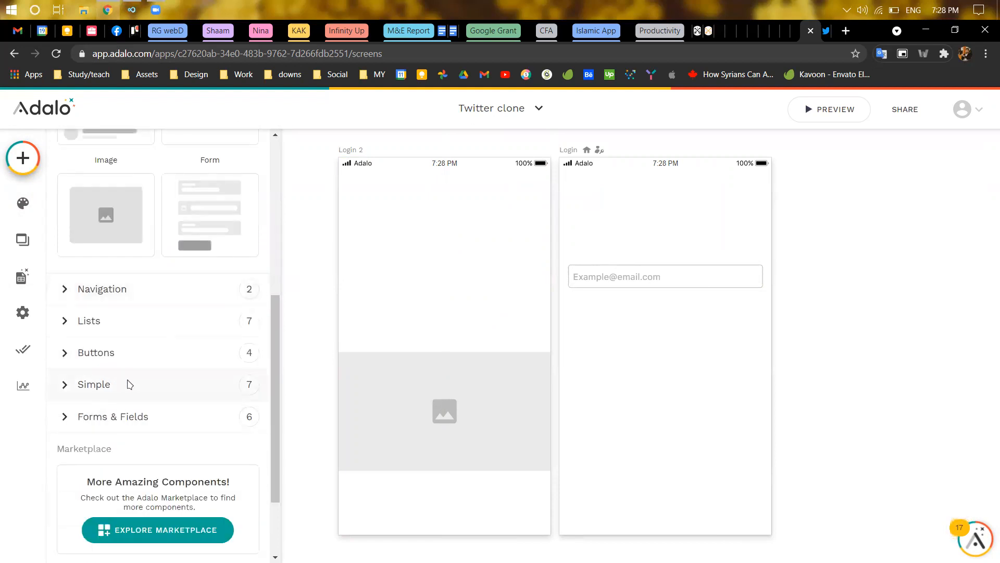
click(96, 384)
scroll(154, 465, down, 4)
drag(199, 401, 448, 305)
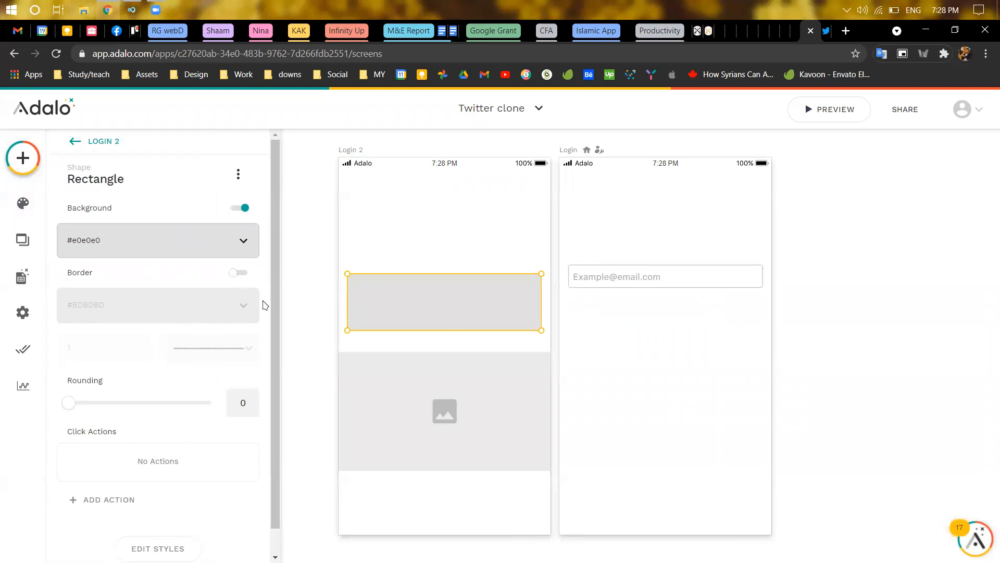
drag(346, 272, 347, 301)
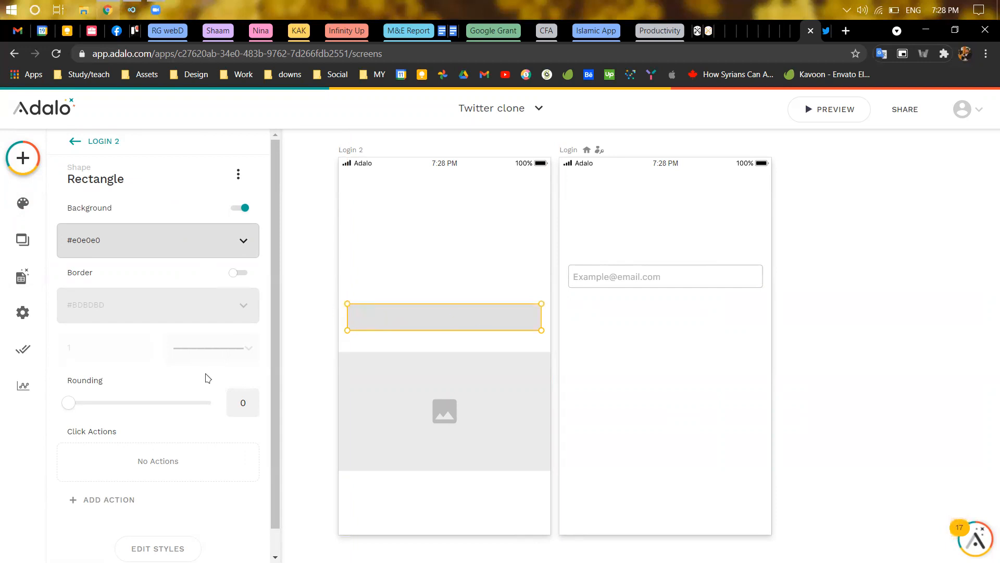
Step: Set the rectangle's corner rounding to 24 and keep the shape selected with its settings open
scroll(174, 417, down, 1)
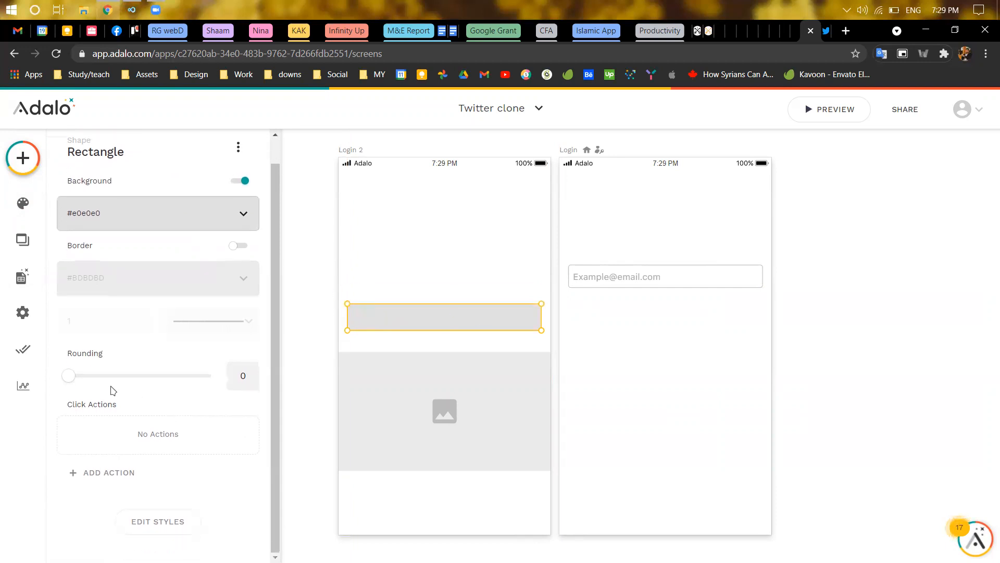
double_click(242, 372)
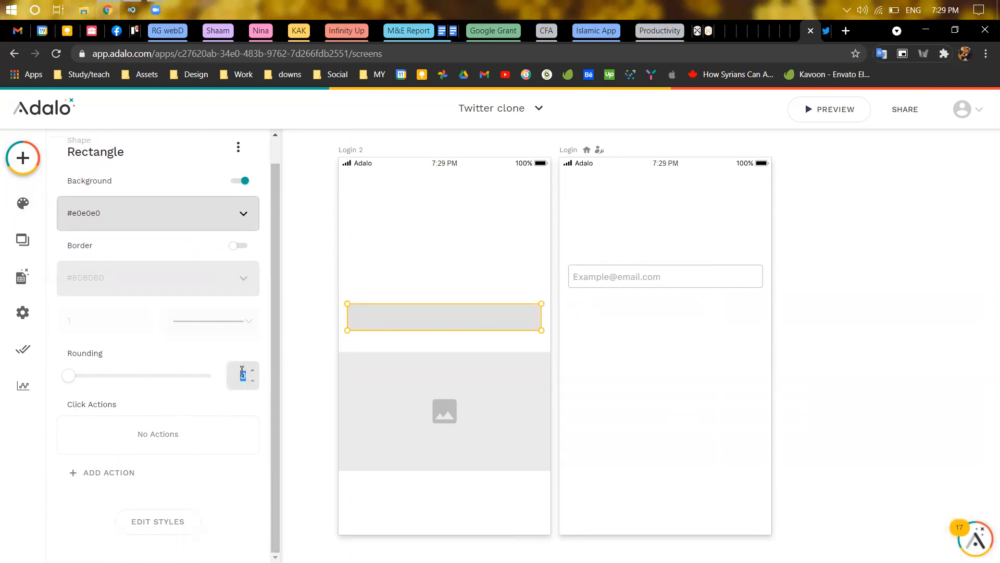
text(16)
text(24)
click(405, 271)
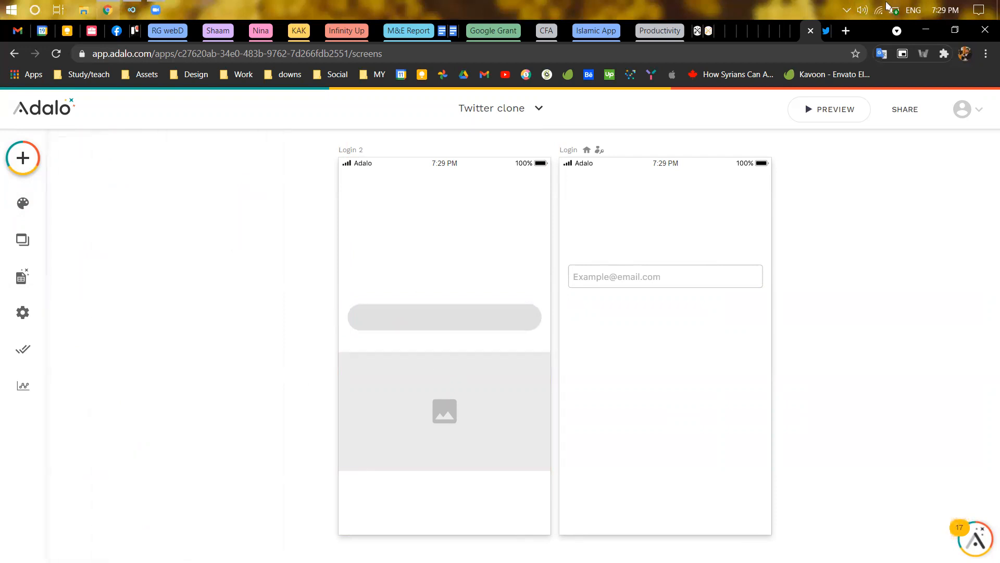
click(421, 328)
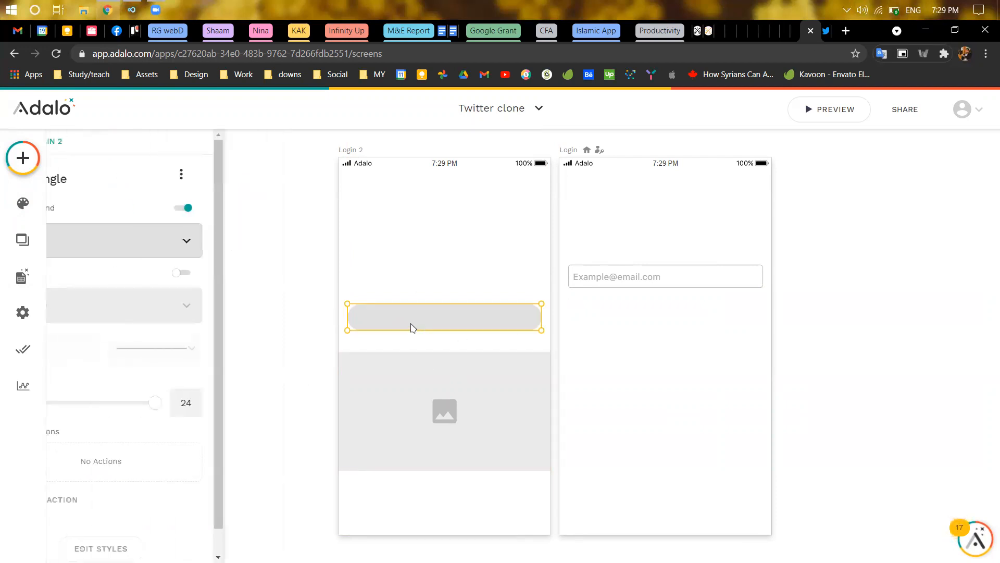
scroll(140, 388, down, 1)
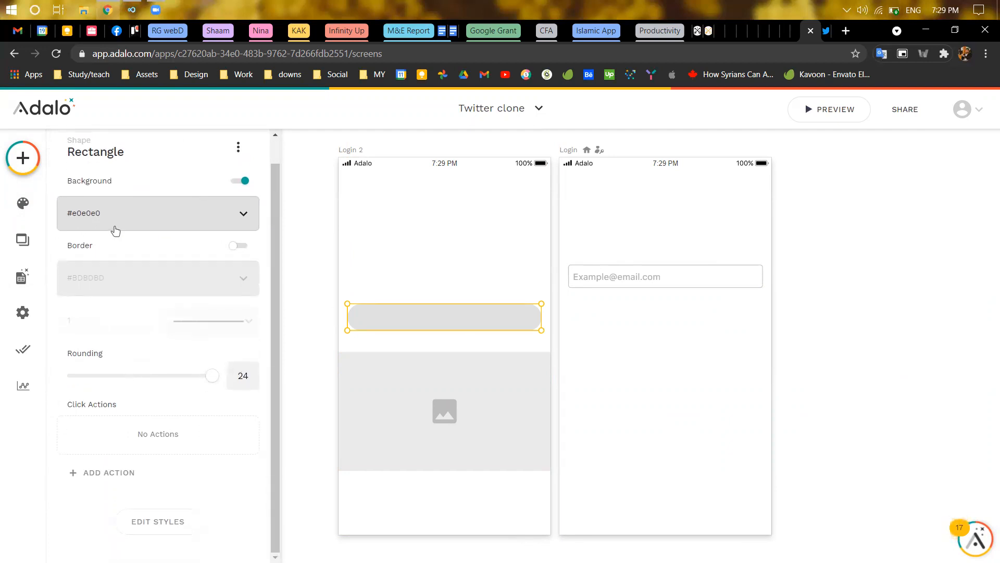
Step: Inspect the Sign up button on the Twitter page and look up its background colour in its CSS styles
key(ctrl+Tab)
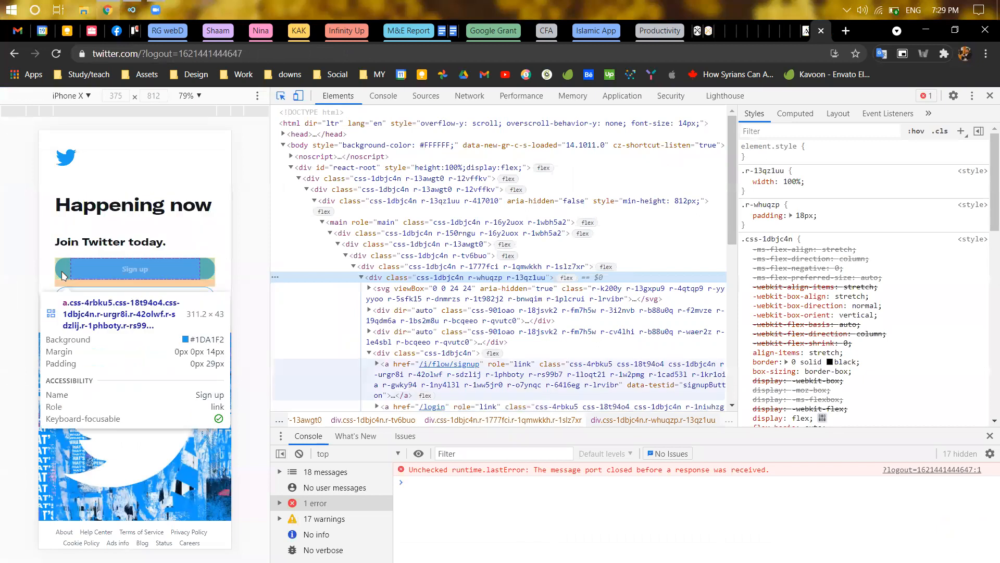
click(62, 275)
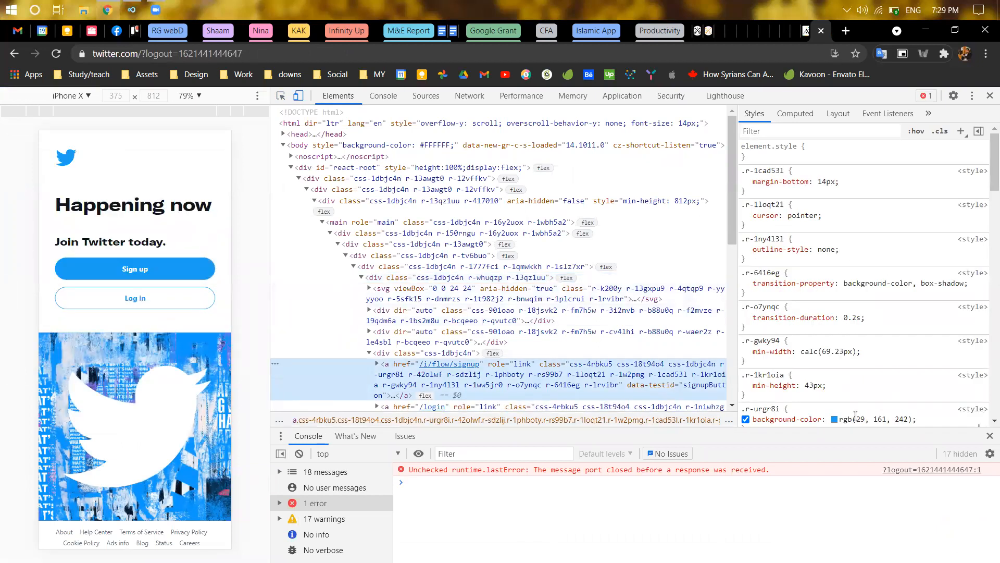
click(855, 415)
key(ctrl+shift+Tab)
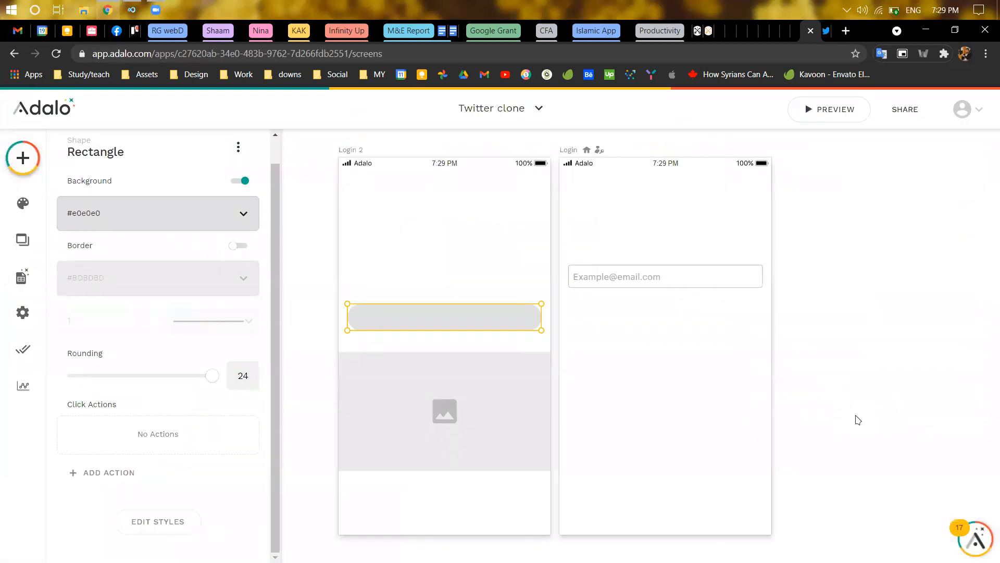
key(ctrl+Tab)
scroll(857, 419, down, 3)
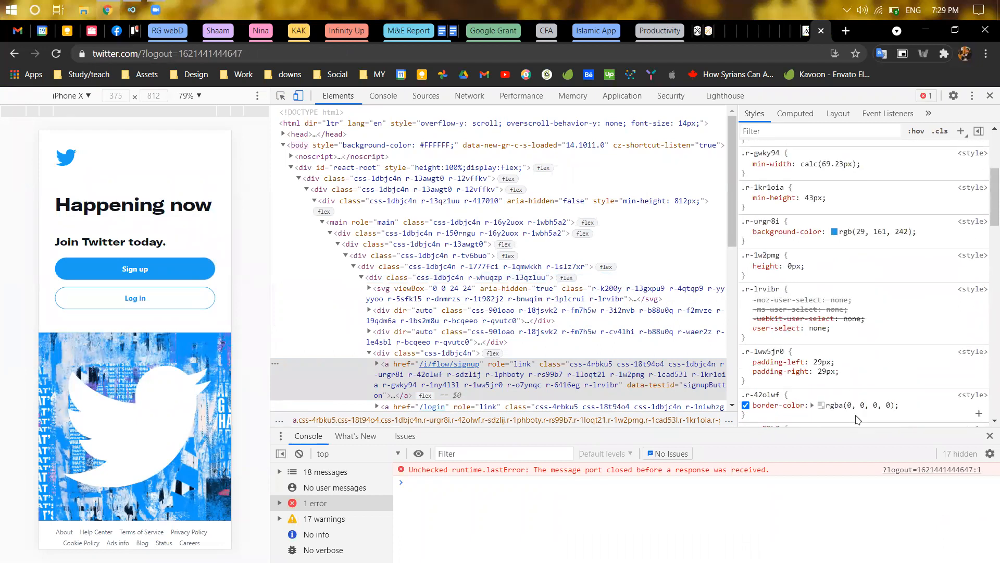
key(ctrl+shift+Tab)
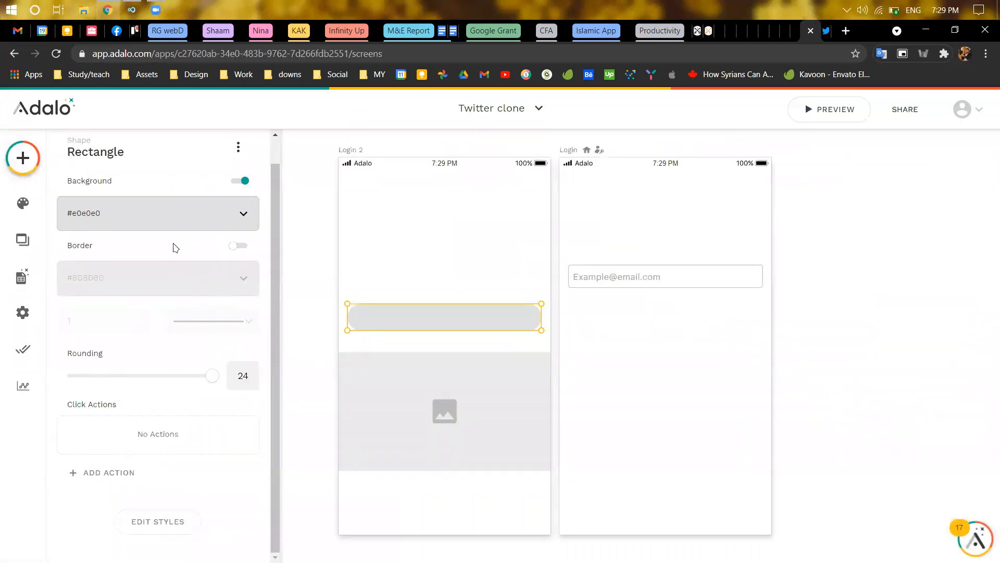
Step: Set the red value of the rectangle's background colour to 29 and the green value to 161
click(157, 221)
double_click(174, 377)
key(ctrl+v)
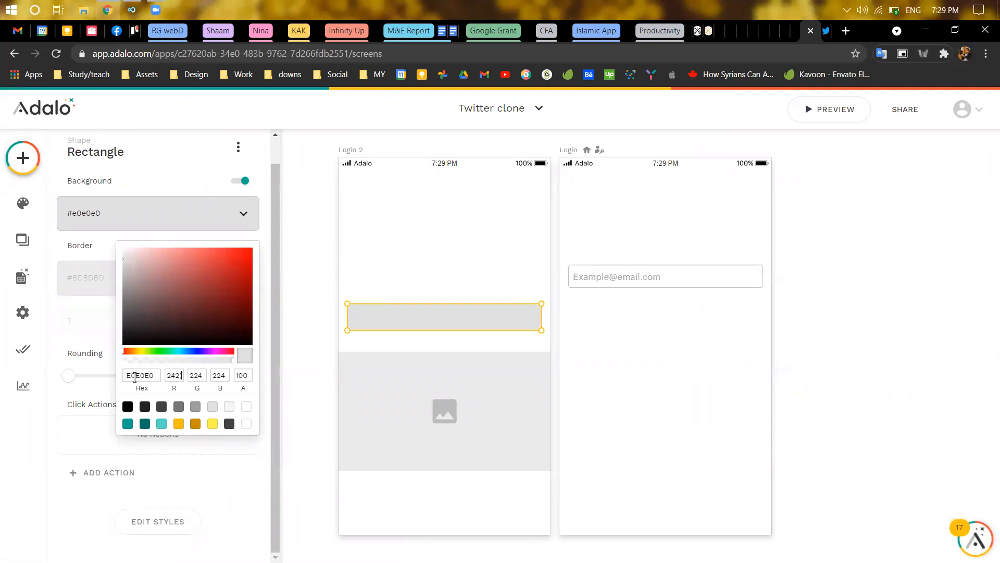
key(ctrl+Tab)
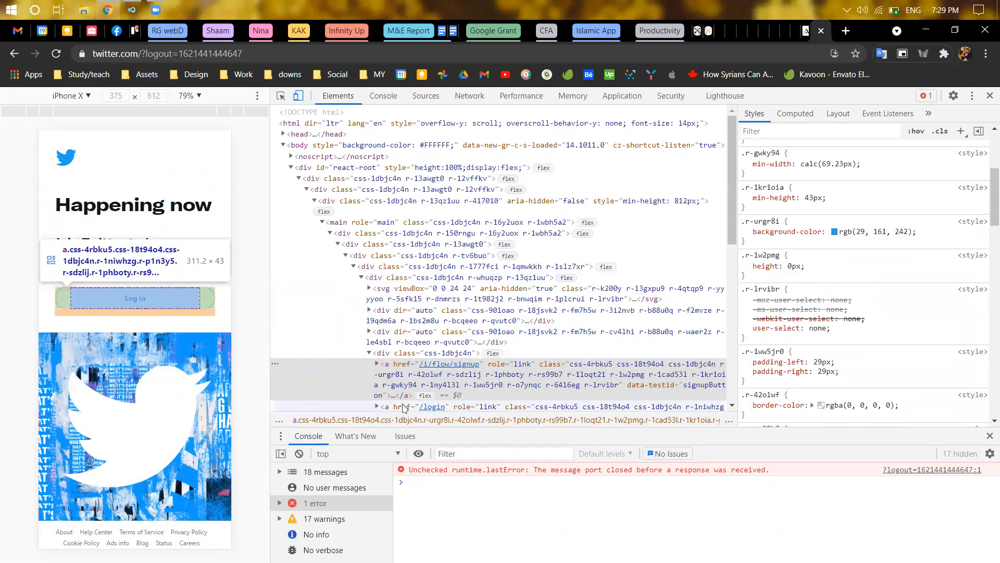
key(ctrl+shift+Tab)
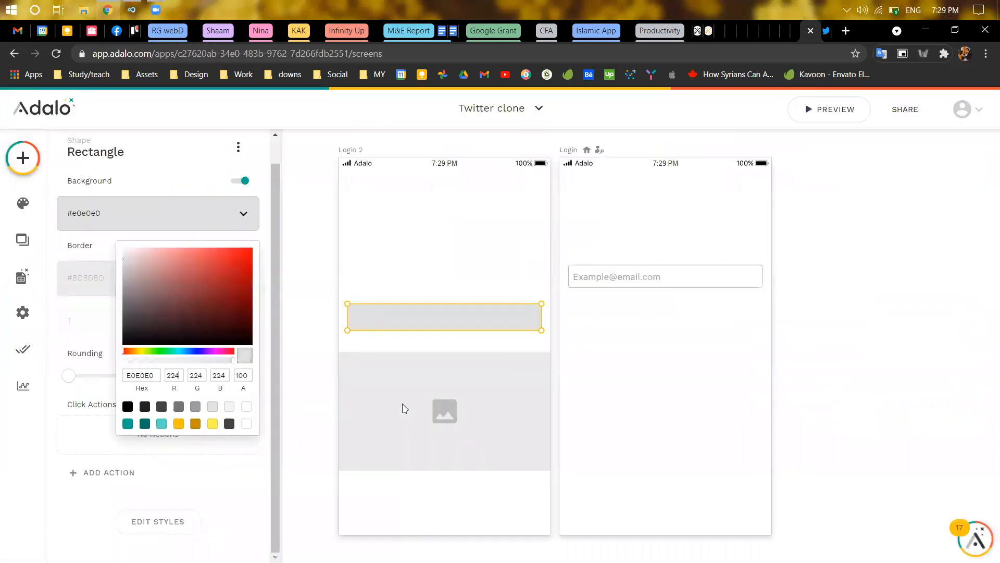
double_click(177, 375)
text(29)
key(Tab)
key(BackSpace)
text(161)
key(Tab)
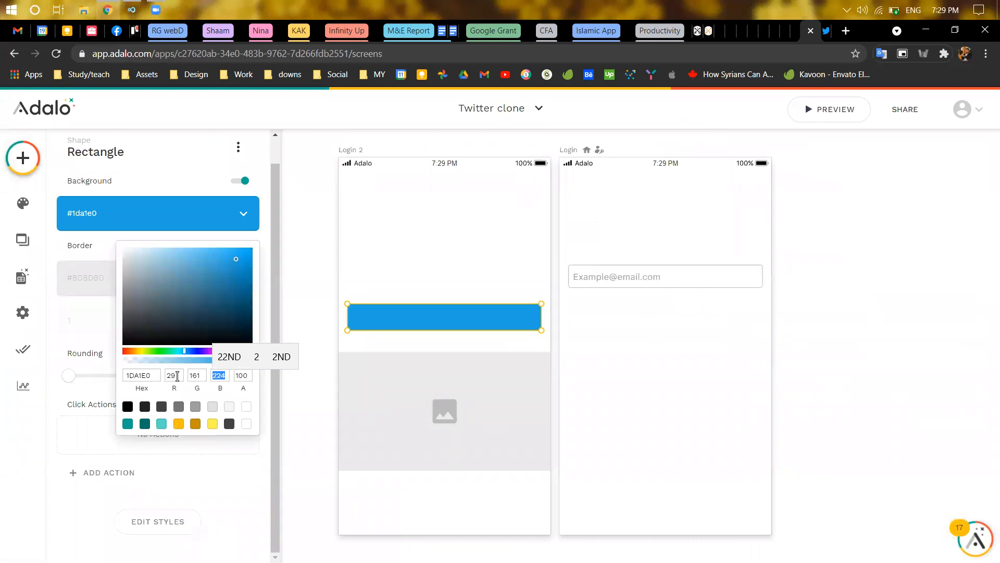
Step: Check the blue value of Twitter's Sign up button colour and set the rectangle's blue value to 242
key(ctrl+Tab)
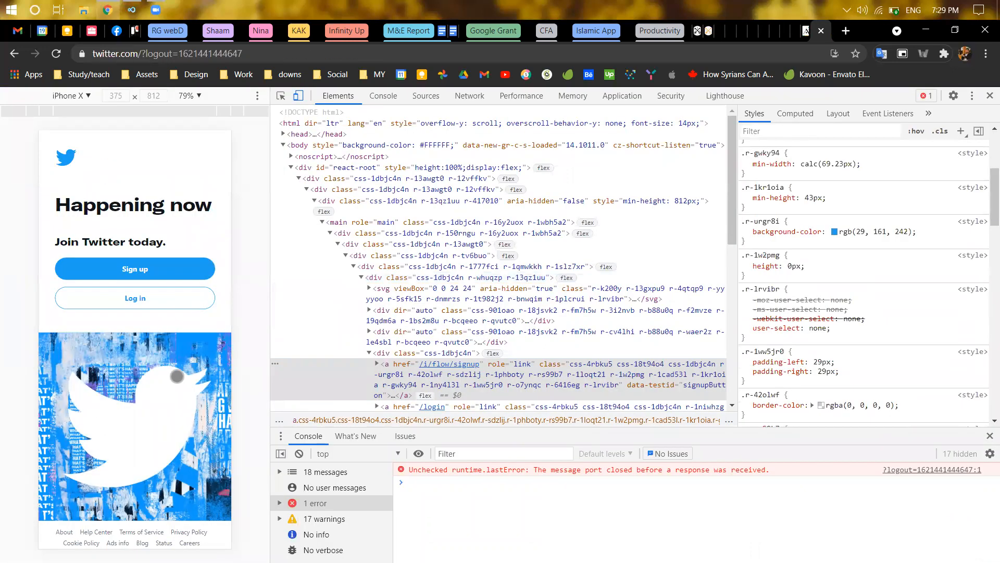
key(ctrl+shift+Tab)
text(242)
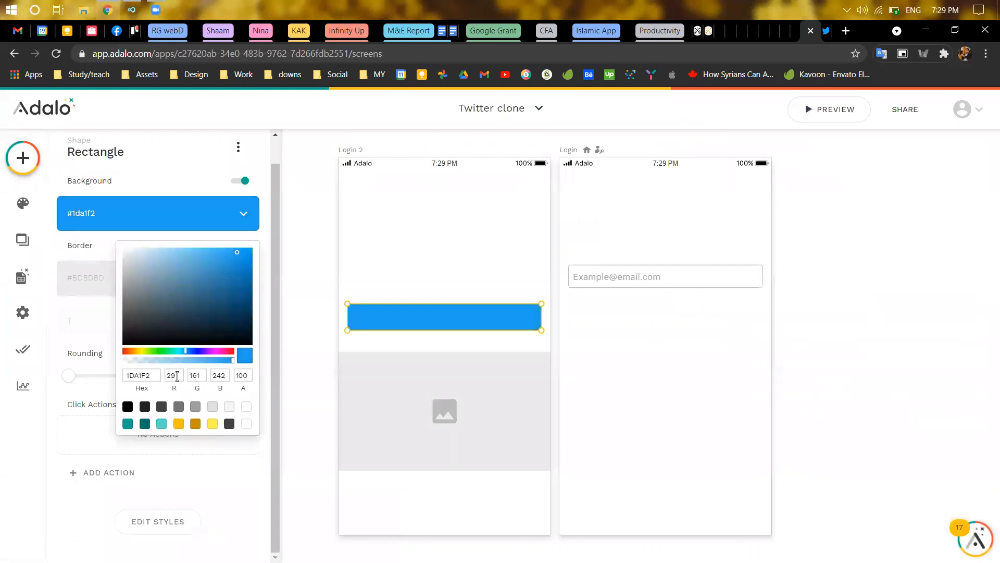
click(217, 237)
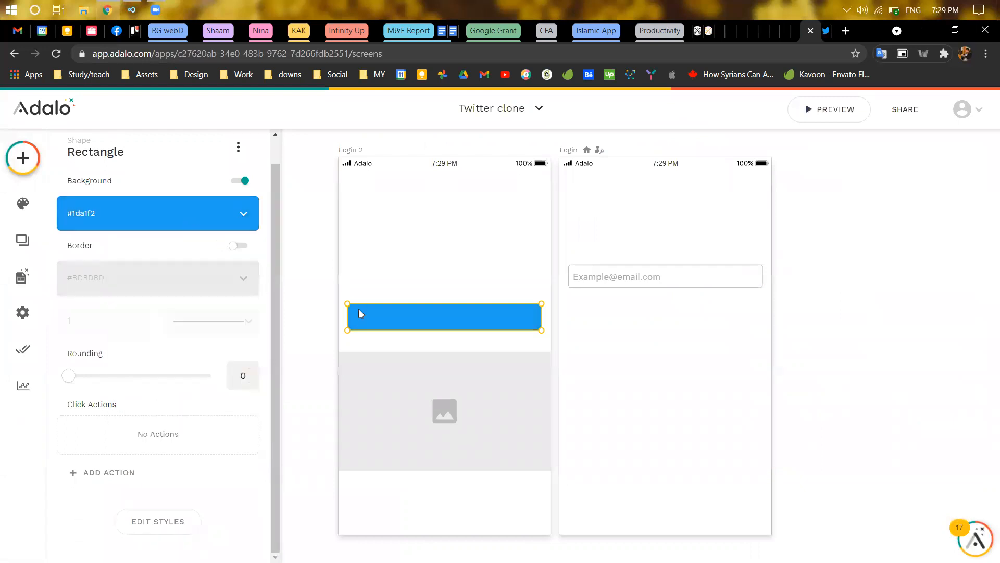
Step: Set the corner rounding of the blue rectangle on the Login 2 screen to 32
click(361, 313)
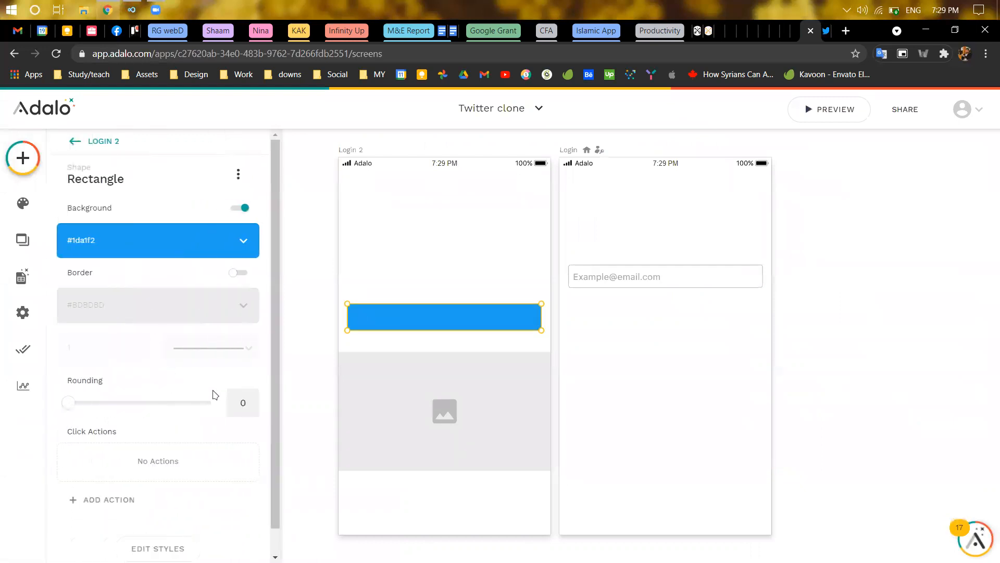
click(233, 402)
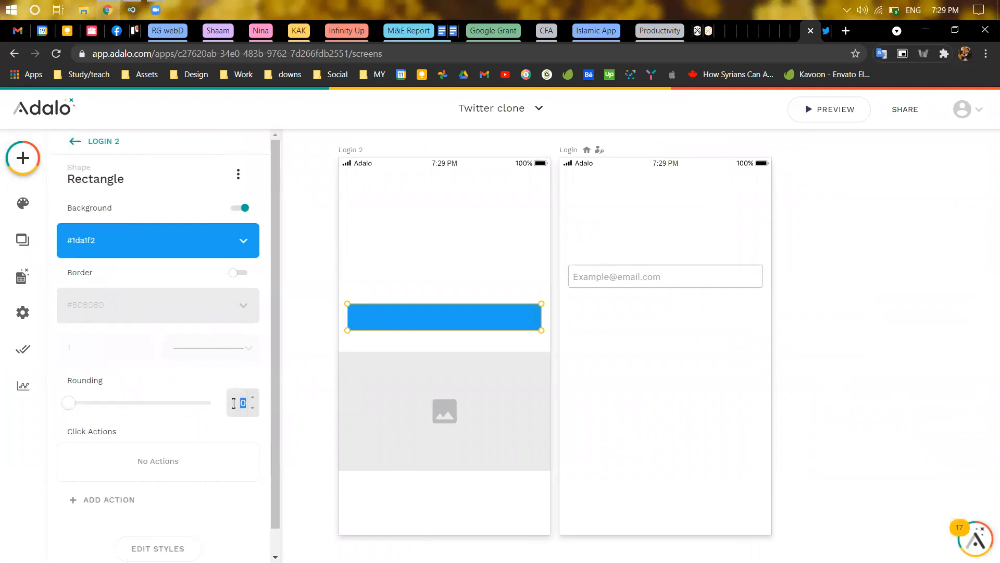
text(32)
scroll(227, 389, down, 1)
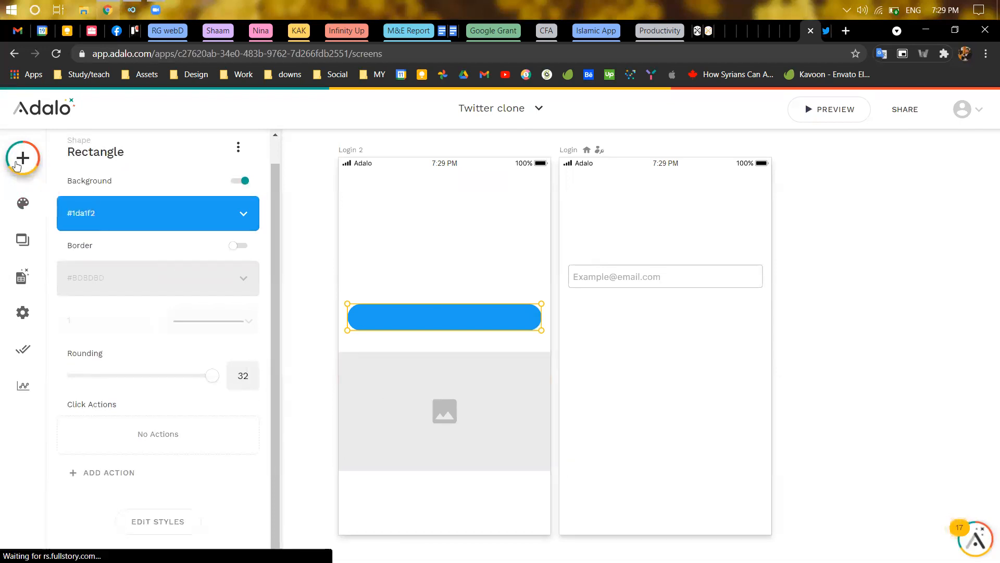
Step: Place a Text component above the blue bar on the Login 2 screen and change its text to "Sign Up"
click(18, 164)
drag(101, 267, 381, 260)
key(ctrl+Tab)
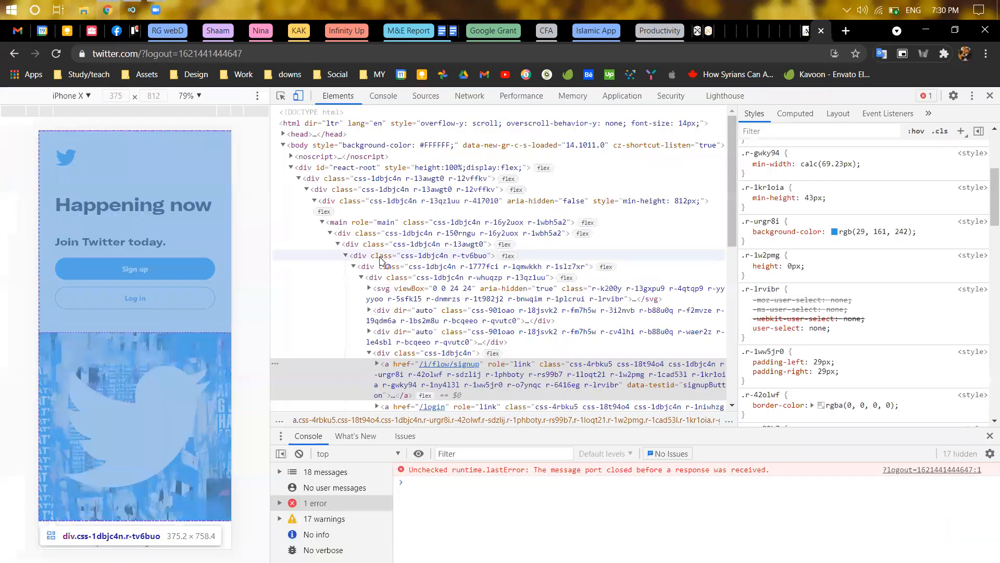
key(ctrl+shift+Tab)
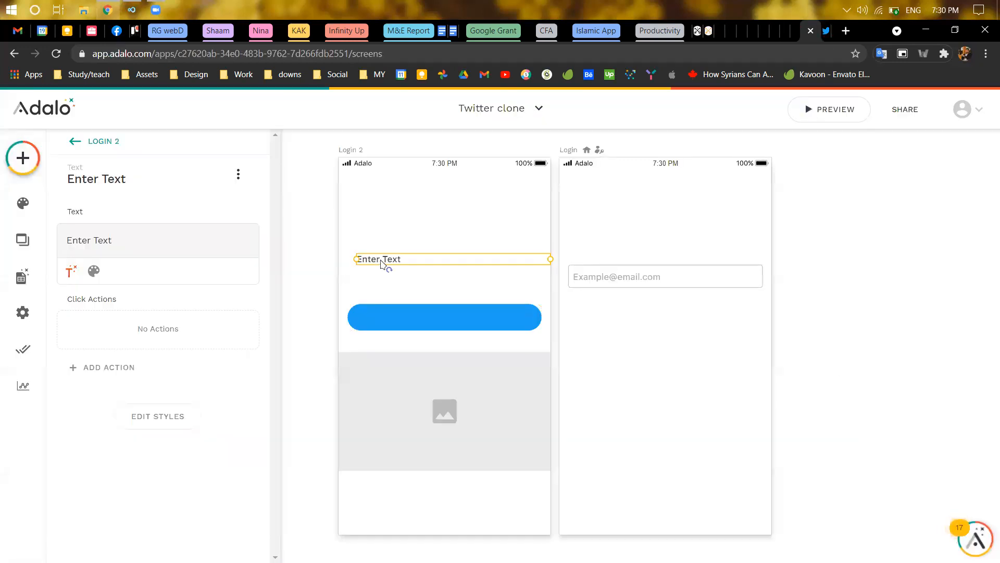
triple_click(135, 240)
text(Sign Up)
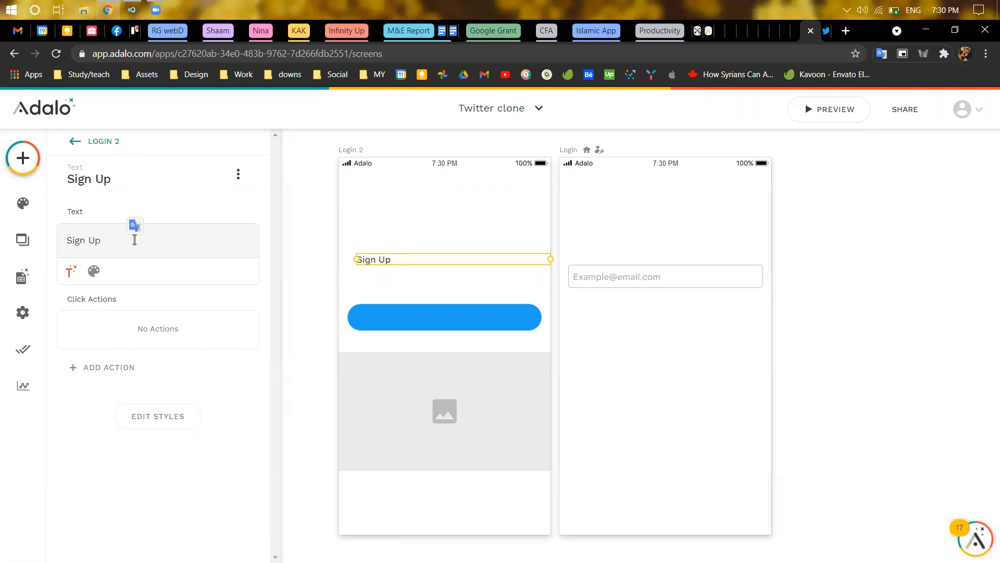
Step: Narrow the Sign Up text box to little more than its text and align the text to the center
drag(551, 259, 412, 245)
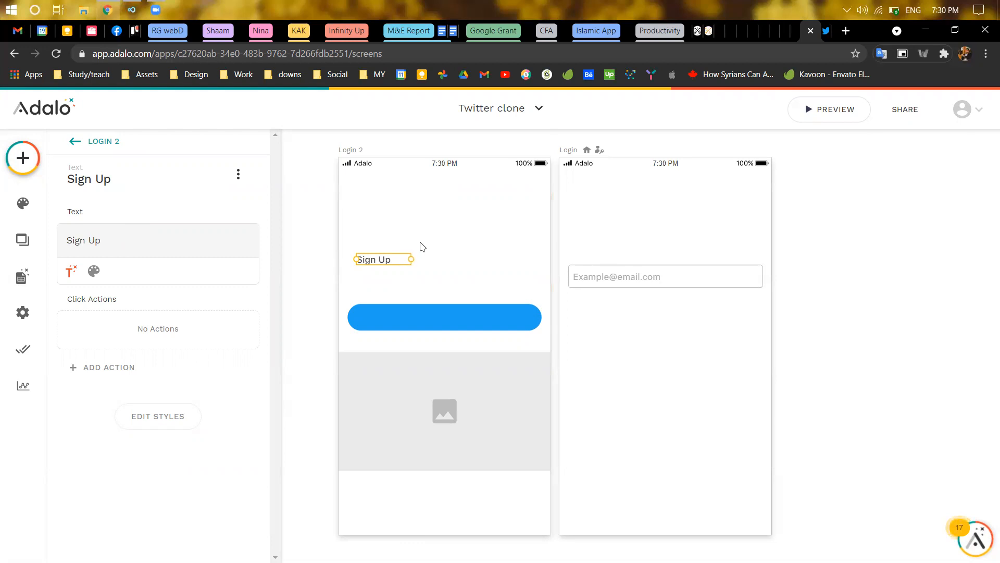
click(94, 270)
click(226, 272)
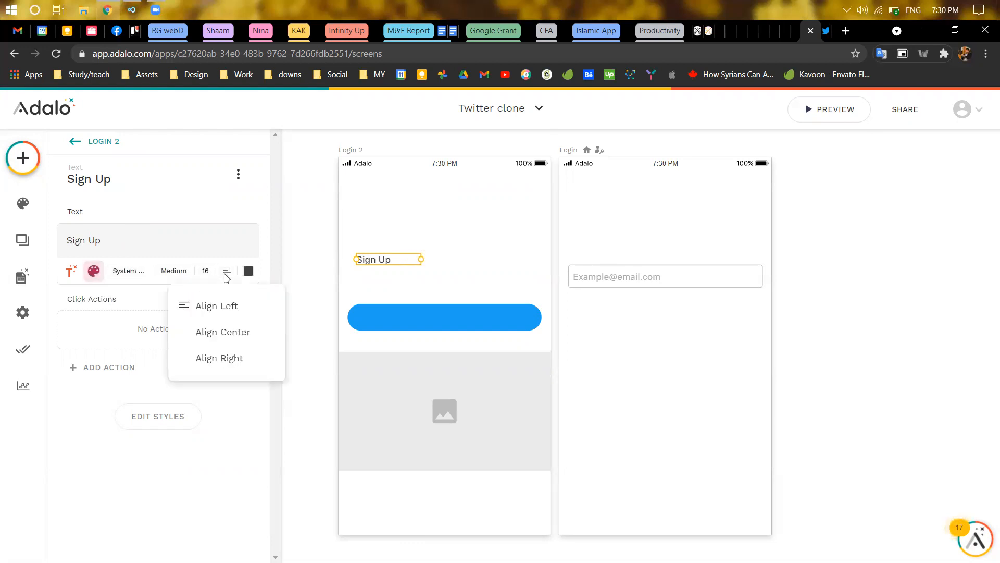
click(224, 338)
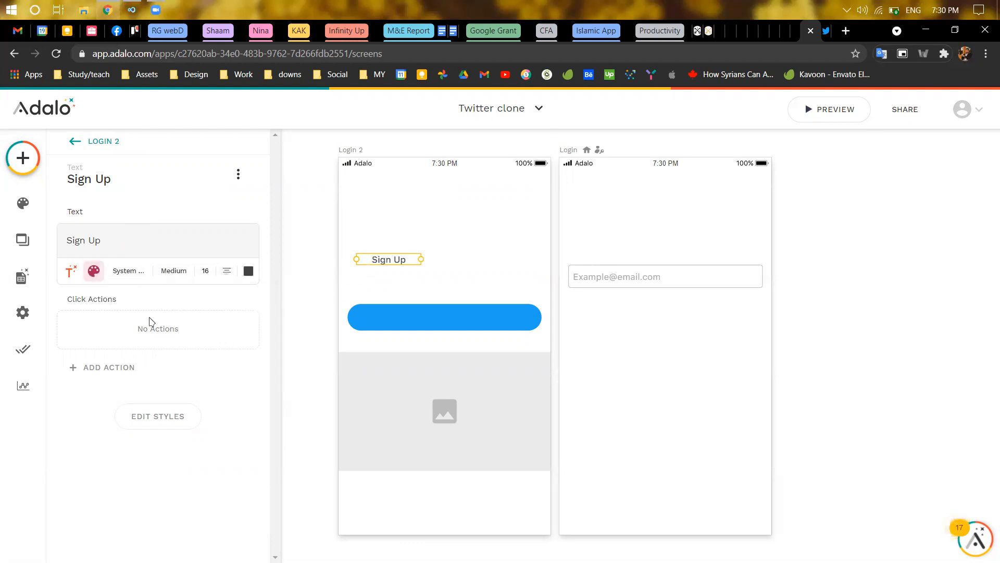
Step: Colour the Sign Up text white (FFFFFF) and move it to the middle of the blue bar
click(248, 271)
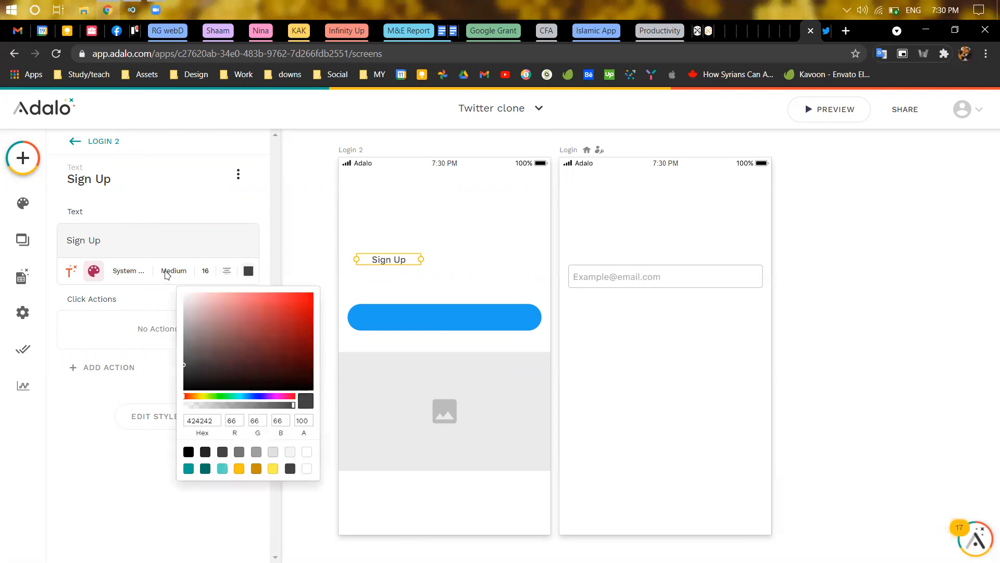
click(184, 293)
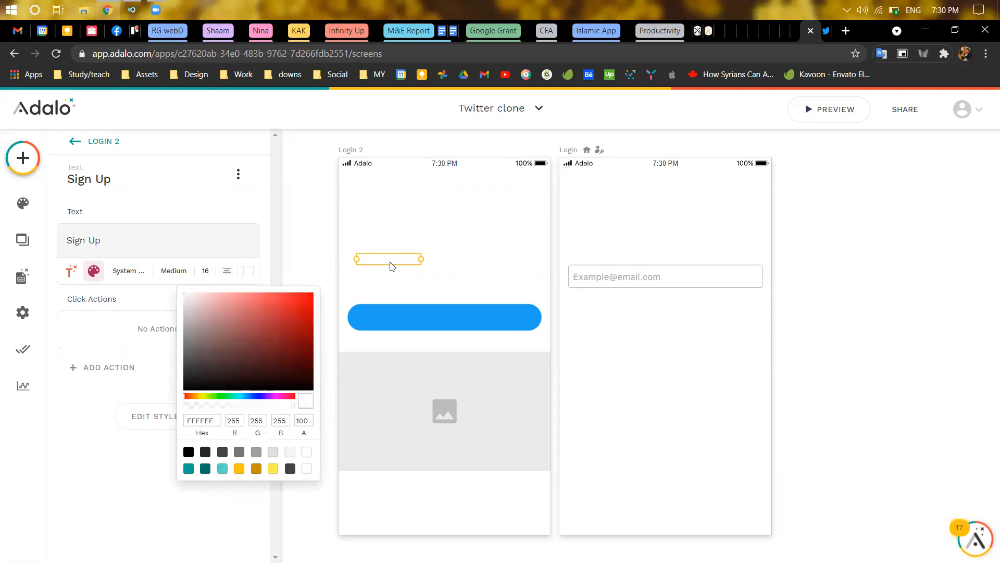
click(393, 267)
drag(401, 269, 446, 315)
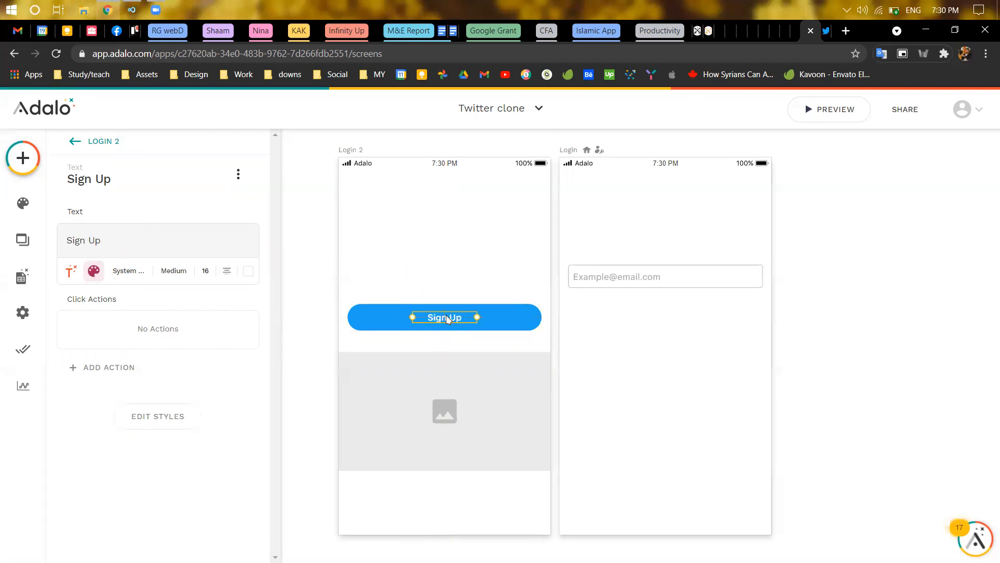
Step: Group the Sign Up text with the blue rectangle and place a duplicate of the group just above the original
shift+click(362, 327)
key(ctrl+g)
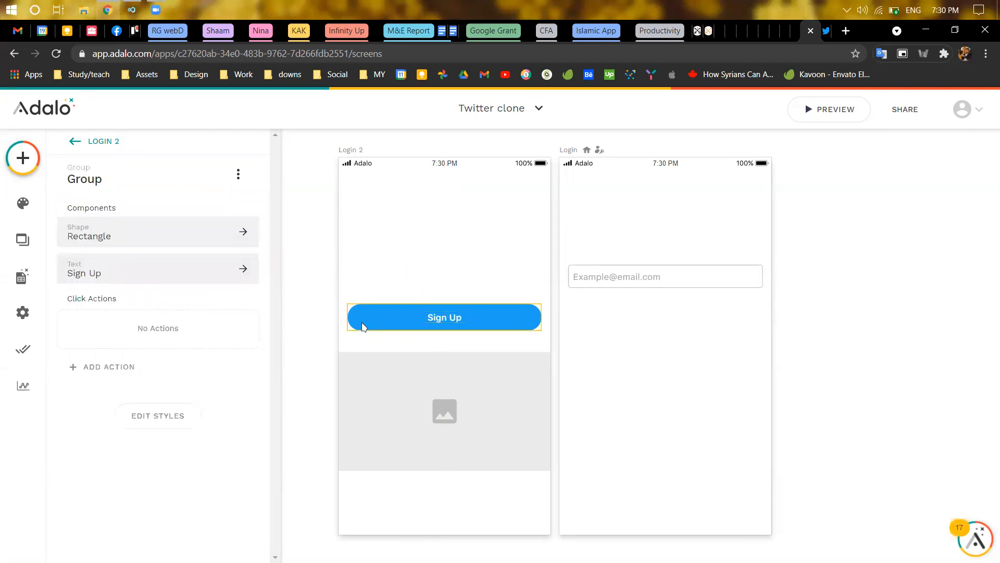
drag(437, 316, 439, 294)
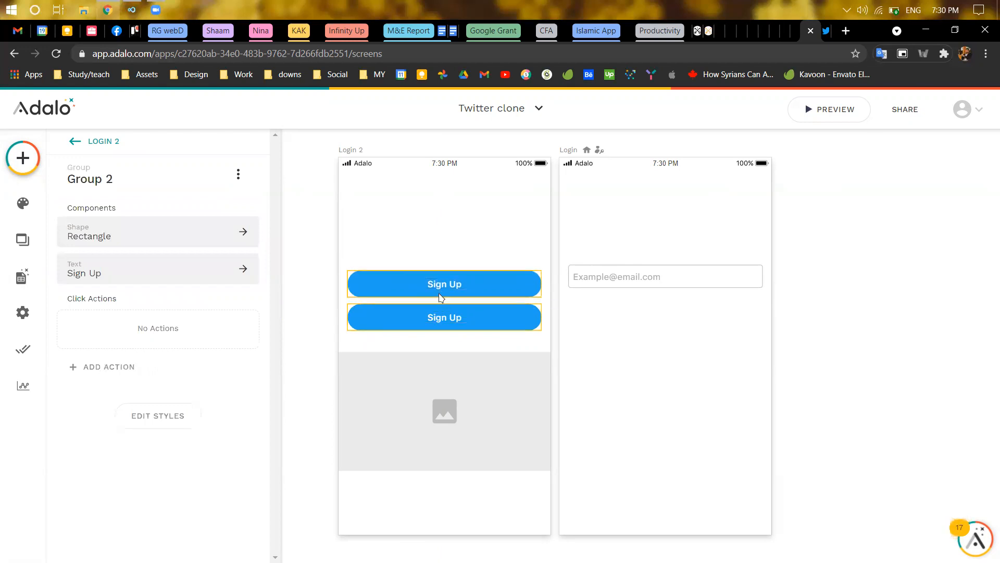
key(ctrl+Tab)
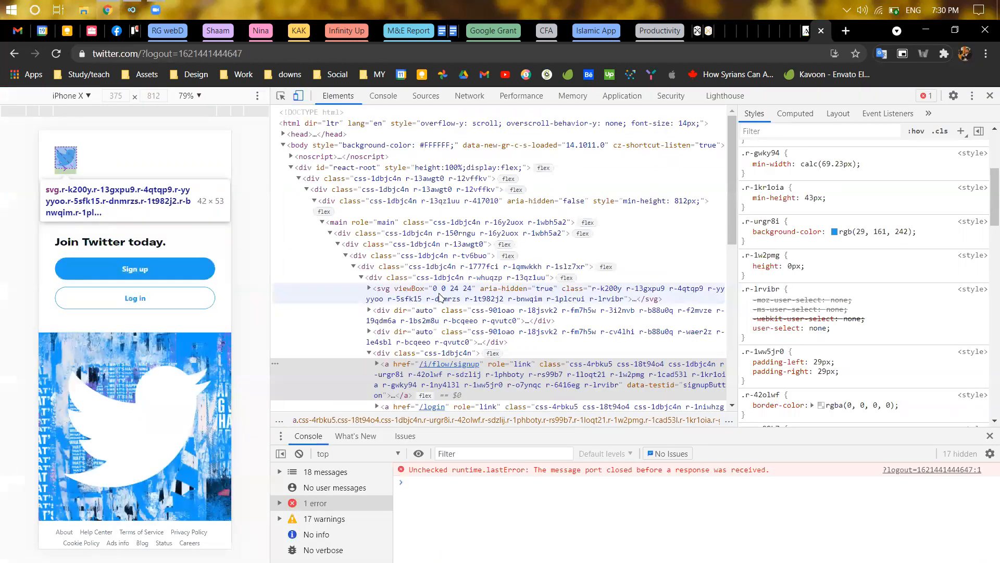
key(ctrl+shift+Tab)
Step: Turn on the border of the lower button's rectangle and give it the background's colour, 1DA1F2
click(440, 317)
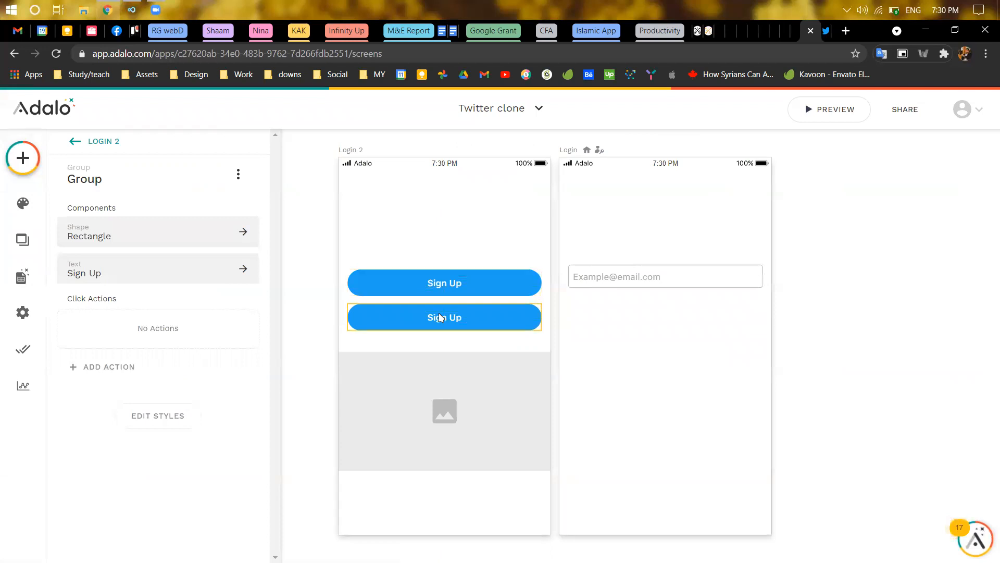
click(388, 326)
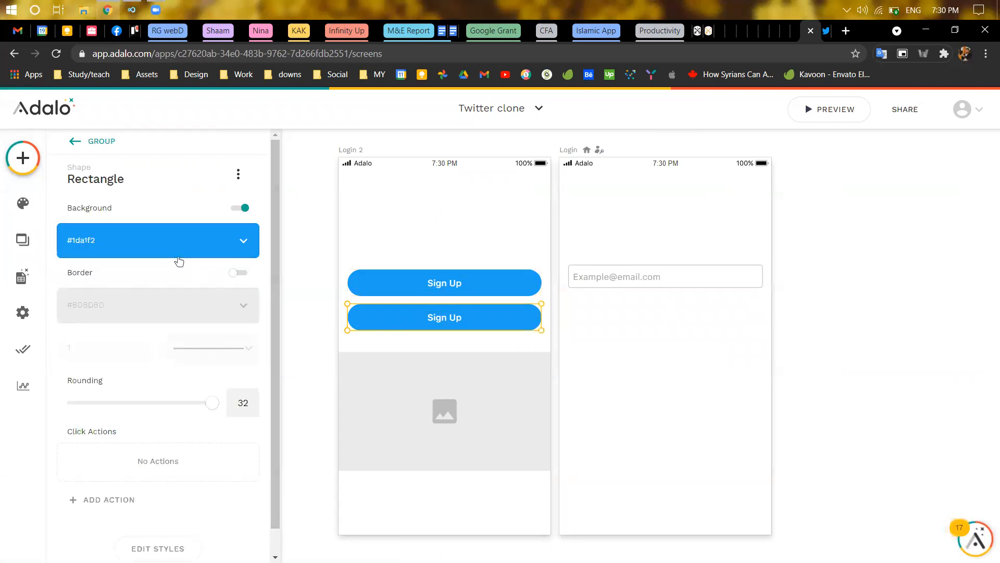
click(178, 256)
double_click(140, 402)
key(ctrl+c)
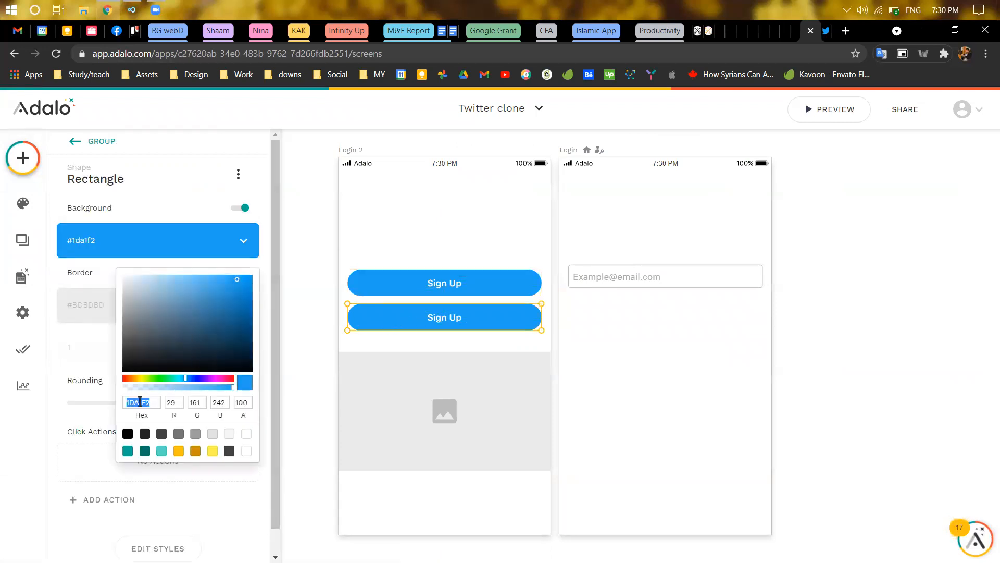
click(137, 249)
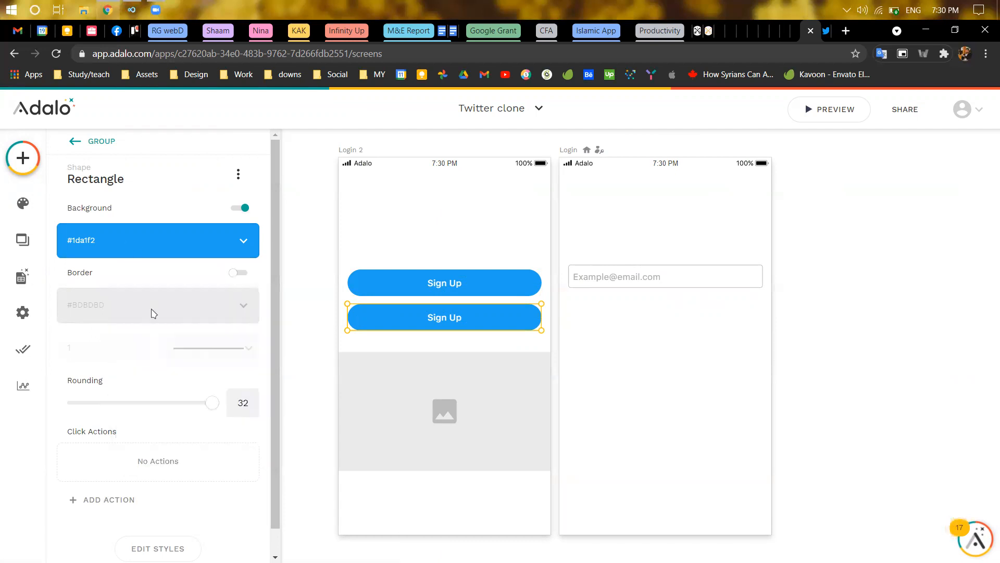
click(236, 274)
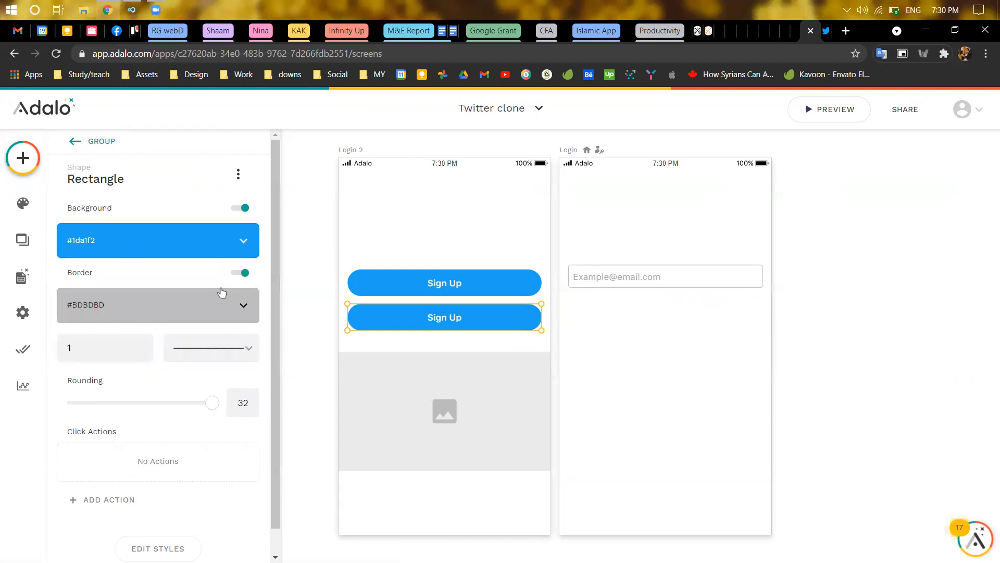
click(193, 306)
double_click(142, 467)
key(ctrl+v)
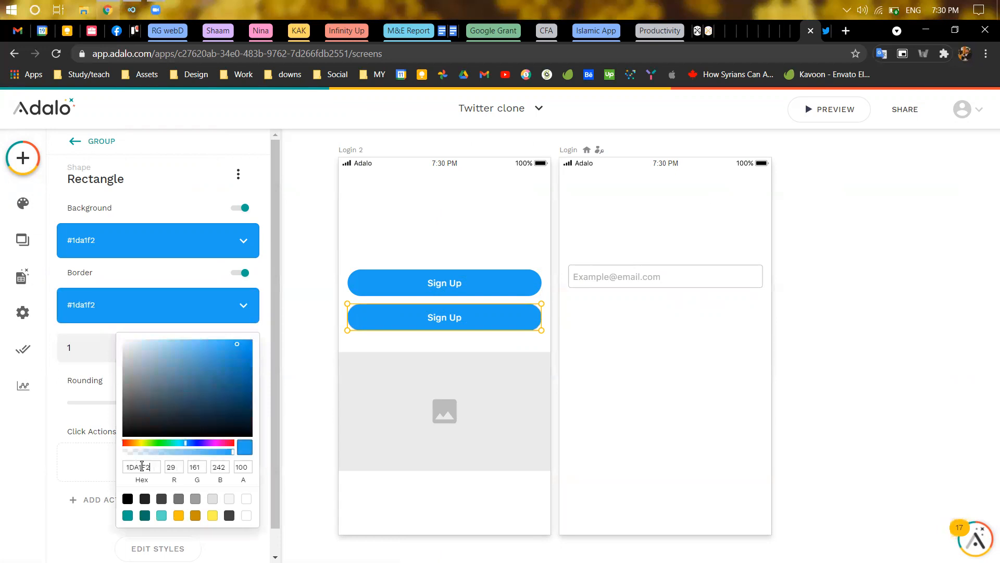
Step: Change the background of the lower button's rectangle to white, using the Default Background colour
click(236, 213)
click(172, 254)
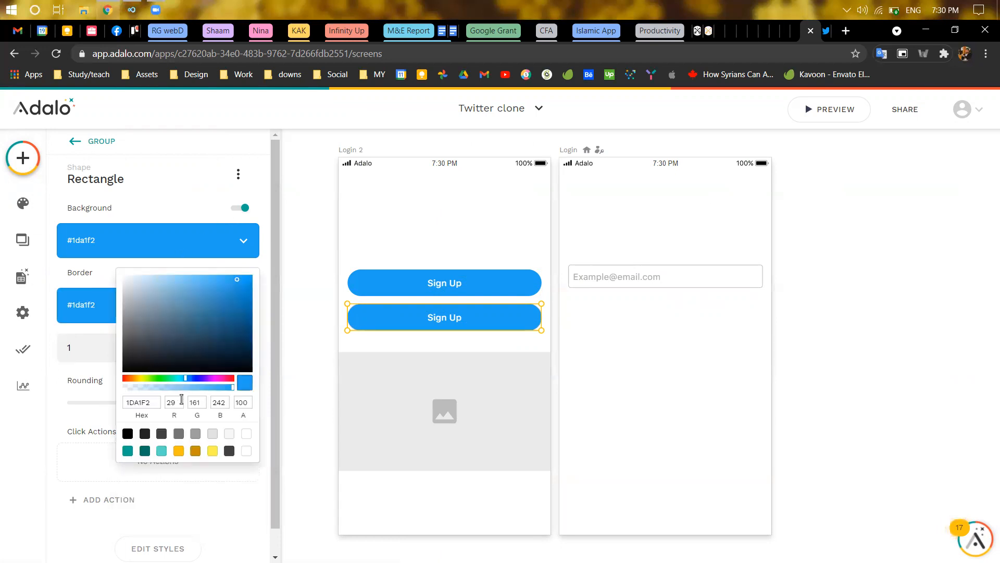
click(246, 450)
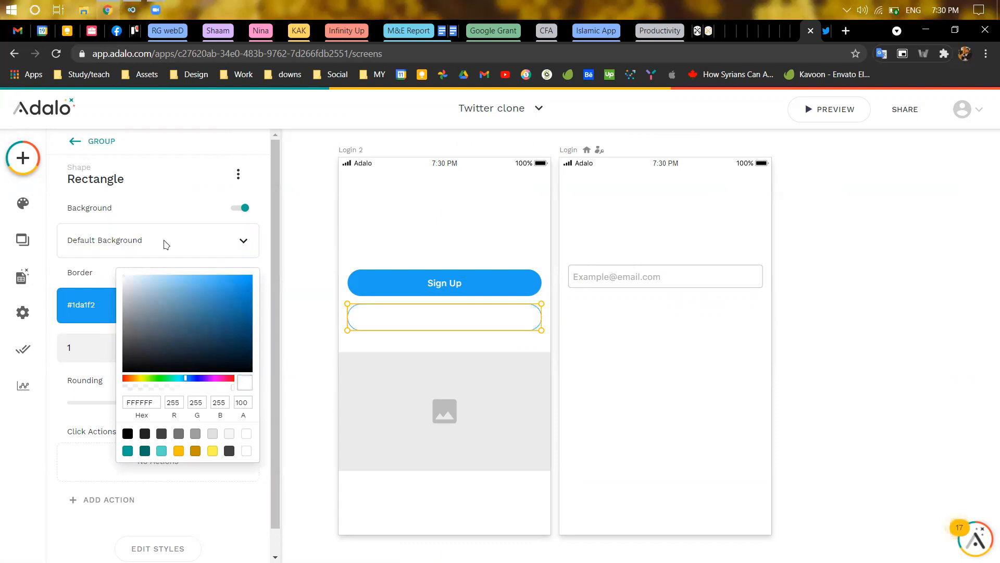
Step: Colour the lower button's Sign Up text with the blue 1DA1F2
click(144, 222)
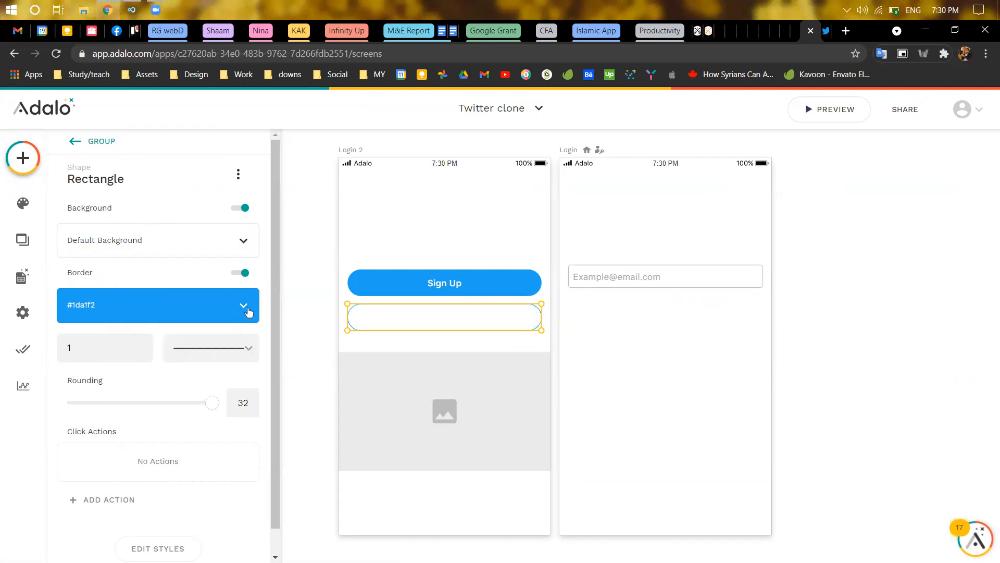
click(445, 318)
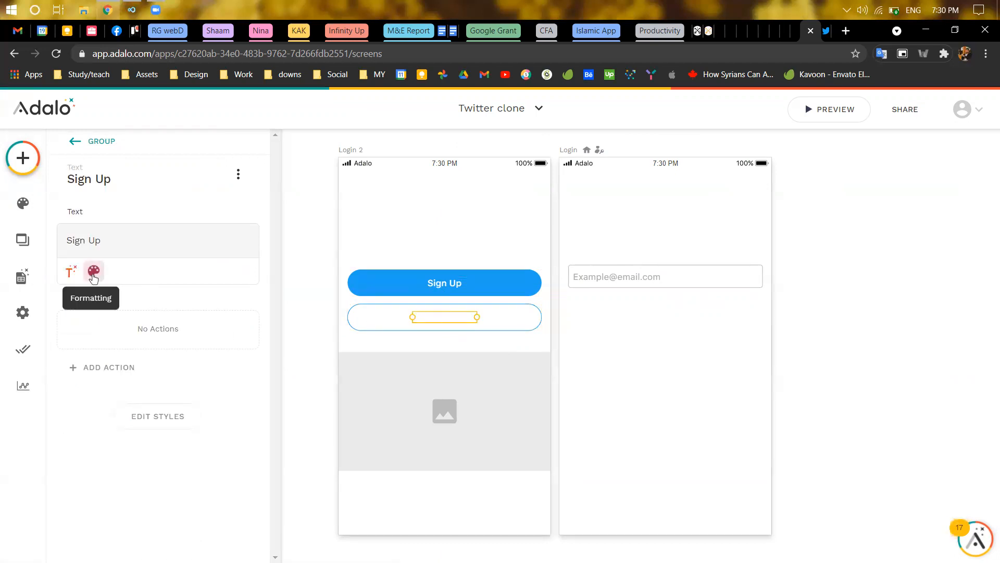
key(ctrl+Tab)
key(ctrl+shift+Tab)
click(94, 272)
click(248, 270)
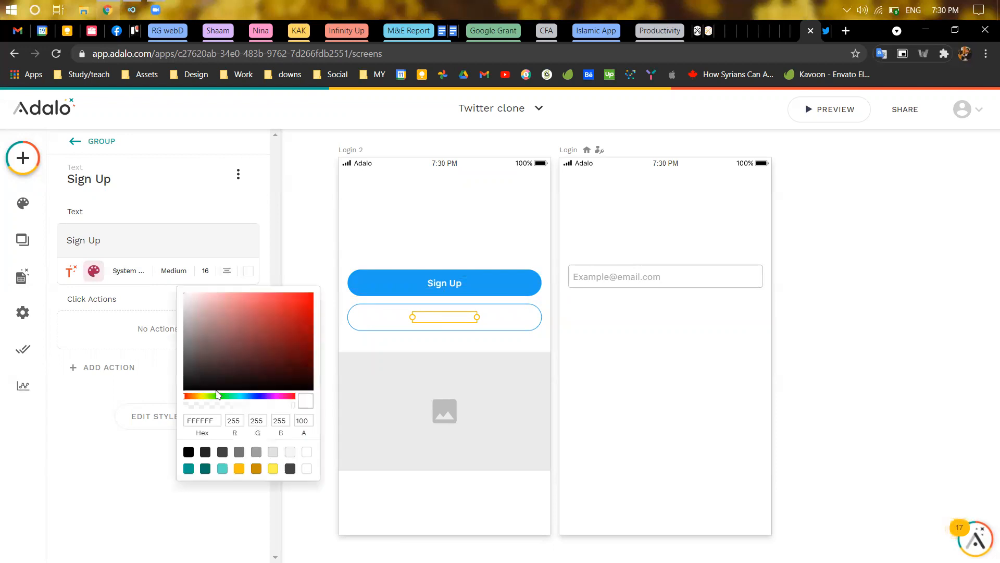
double_click(202, 417)
key(ctrl+v)
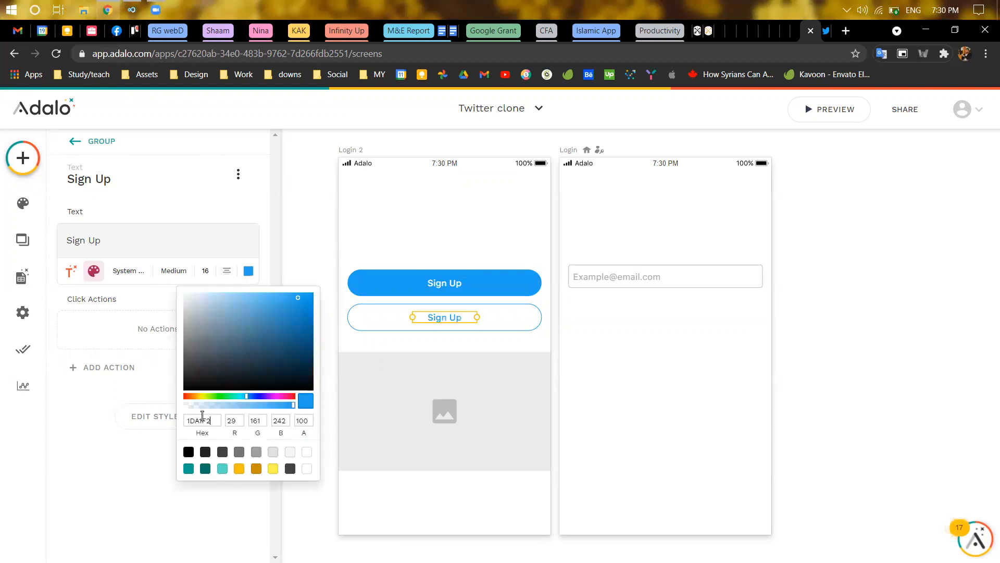
click(213, 216)
click(445, 259)
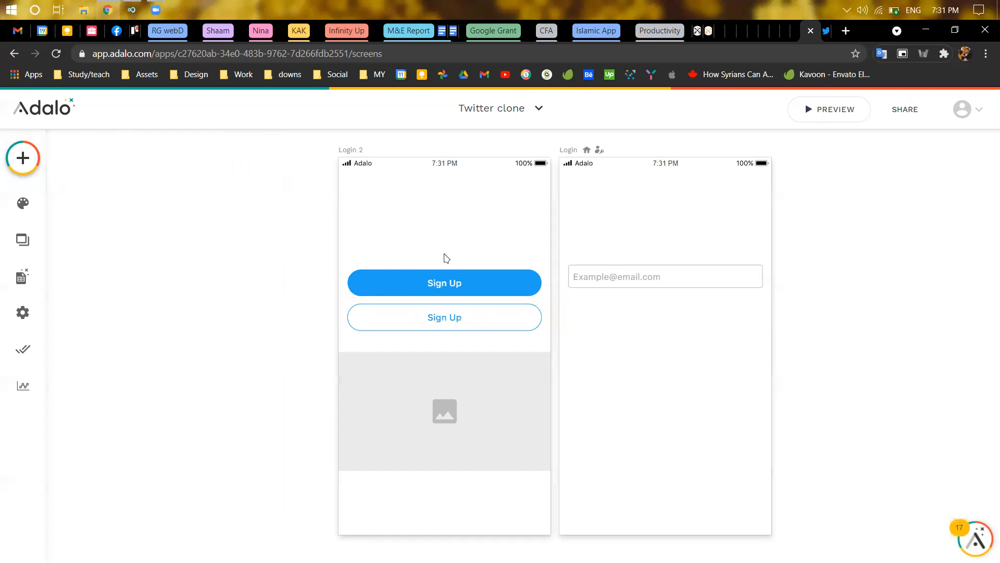
Step: Thicken the blue border of the lower button's rectangle by one step
key(ctrl+Tab)
key(ctrl+shift+Tab)
click(370, 326)
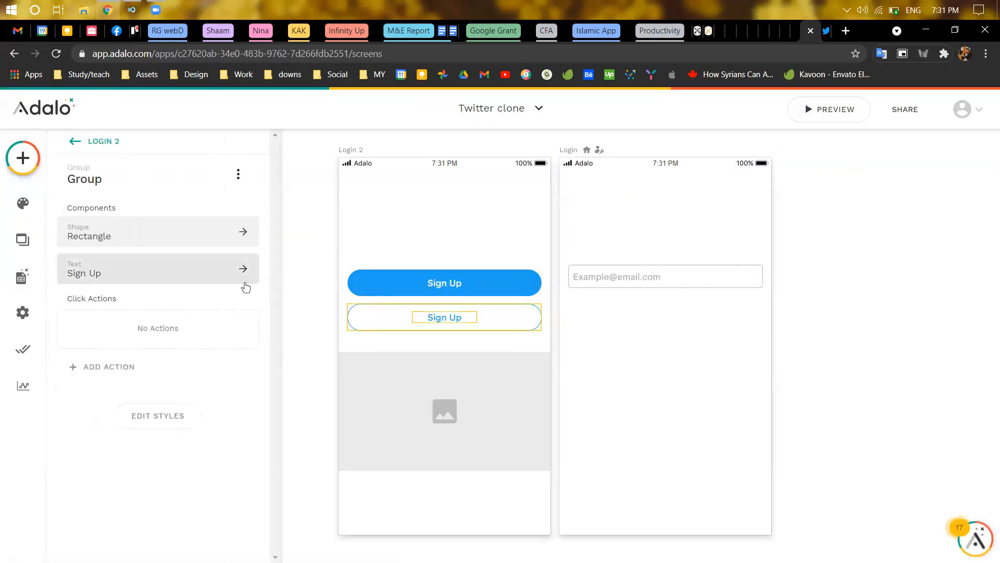
click(148, 419)
scroll(214, 524, down, 1)
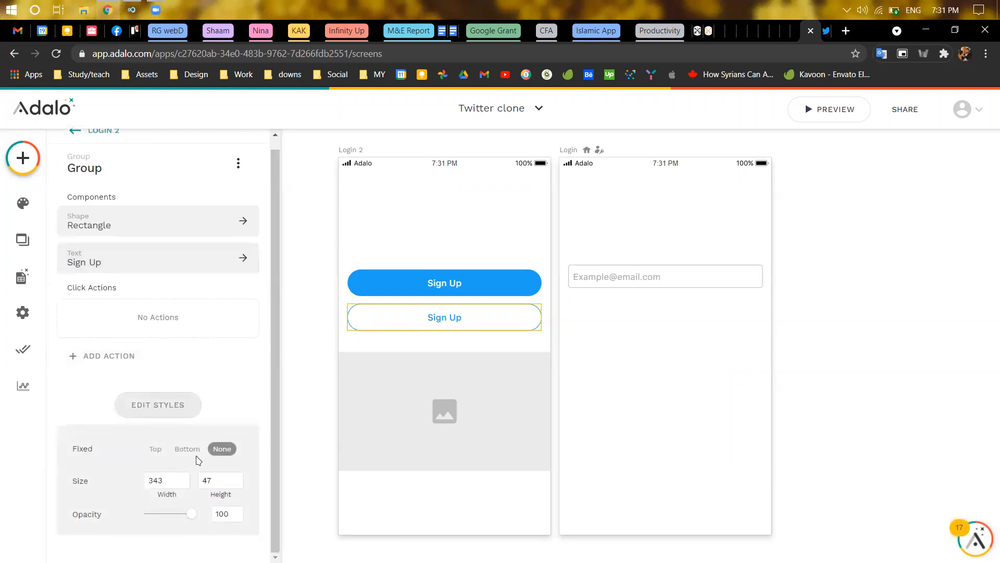
click(381, 327)
scroll(210, 464, down, 3)
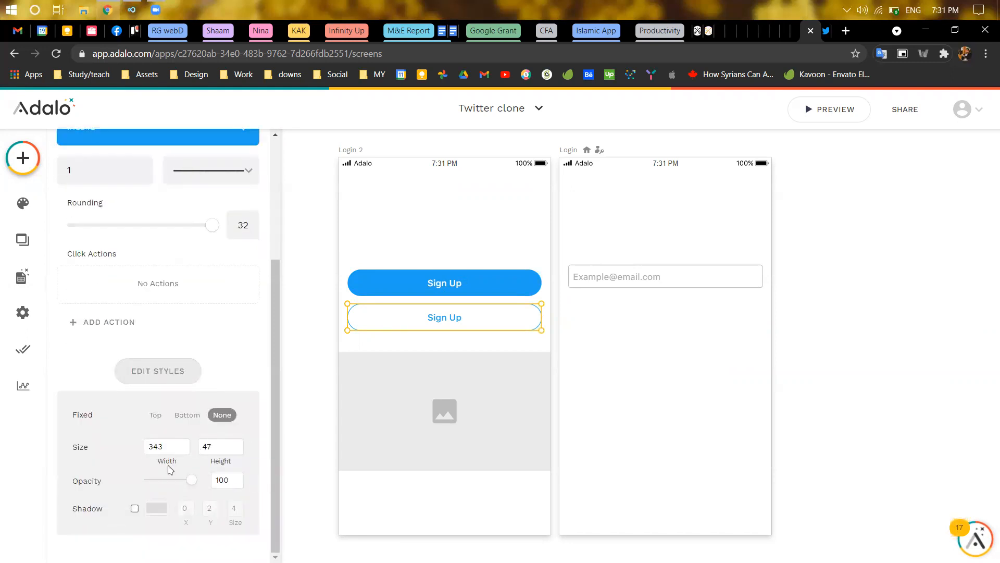
click(376, 327)
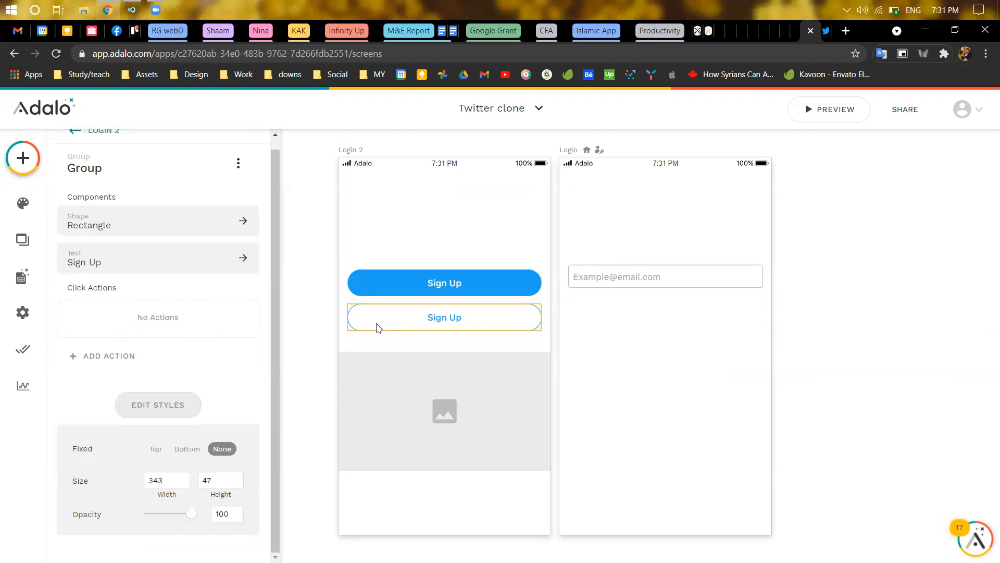
click(187, 233)
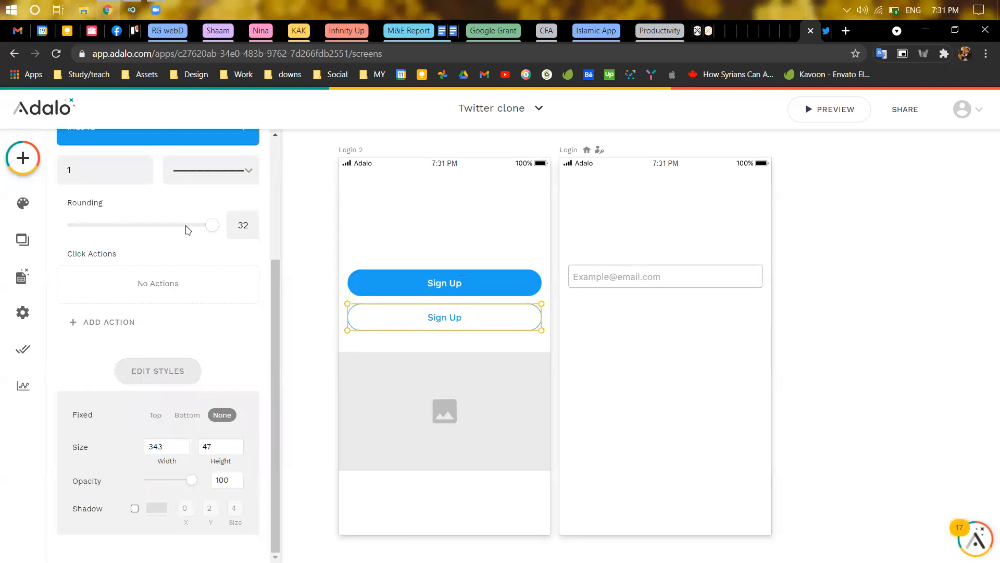
scroll(186, 229, up, 3)
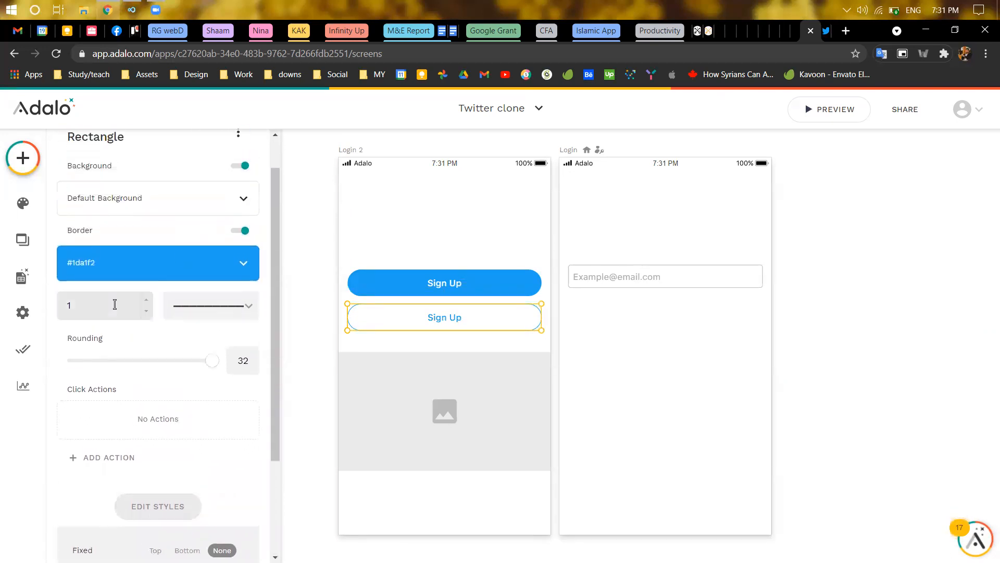
click(147, 301)
click(368, 252)
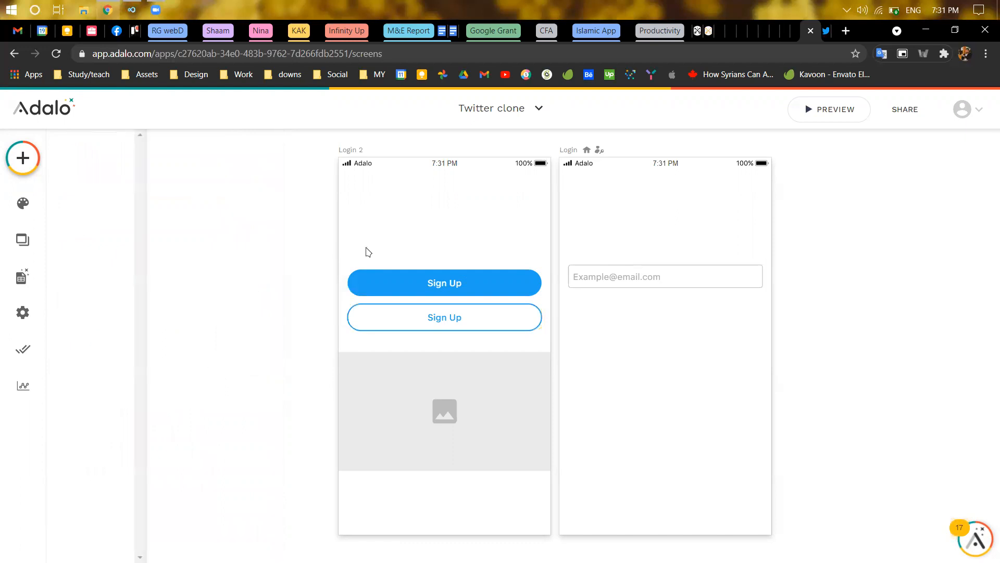
Step: Stretch the image placeholder down to the bottom edge of the Login 2 screen
click(465, 402)
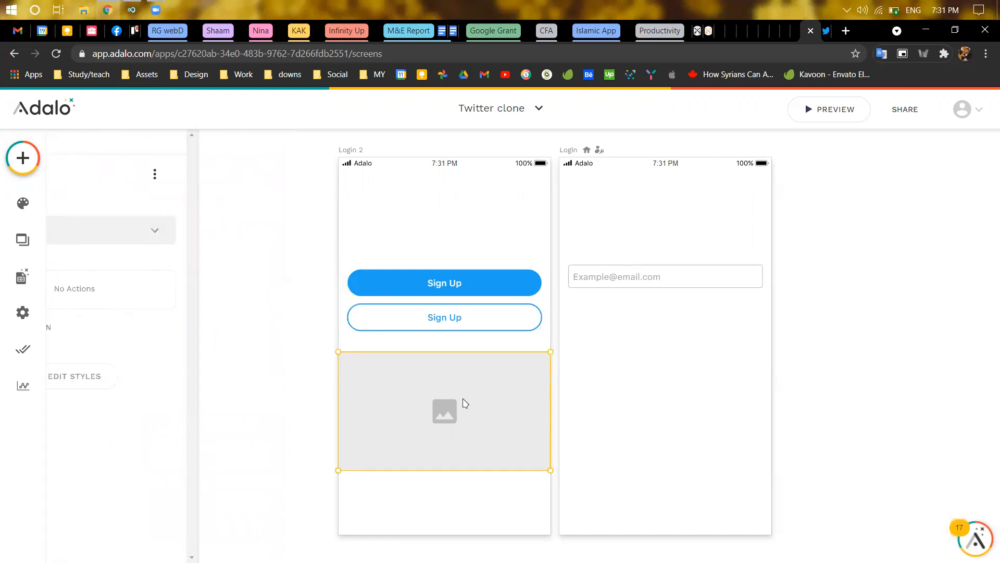
drag(440, 472, 440, 533)
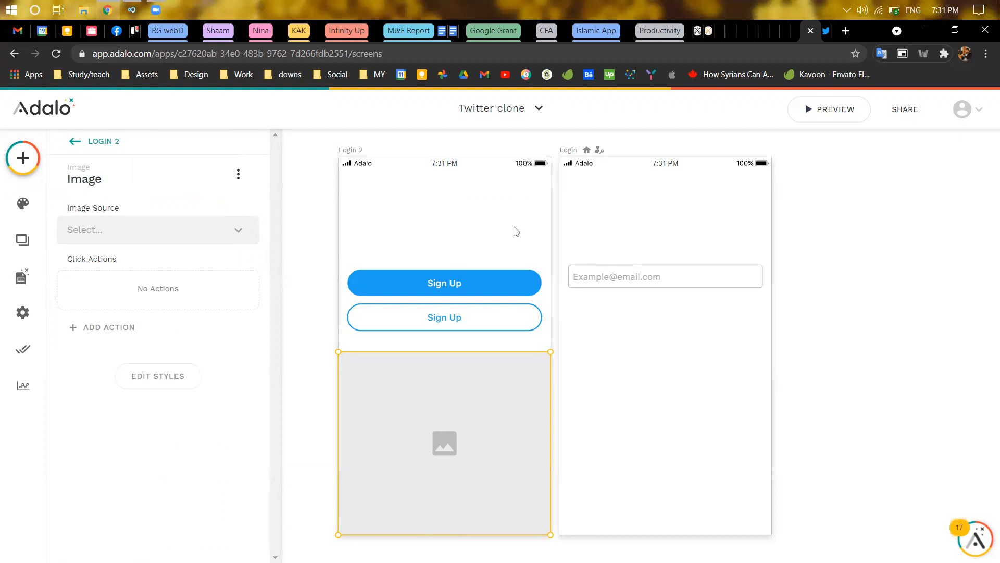
Step: Inspect the "Happening now" heading on the Twitter page, copy its text and return to Adalo
key(ctrl+Tab)
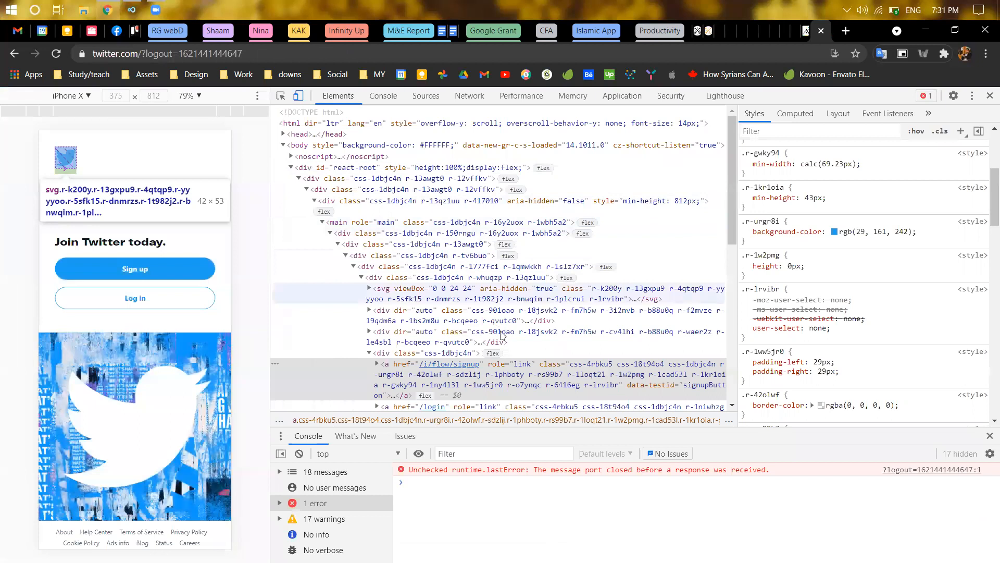
click(280, 96)
click(159, 203)
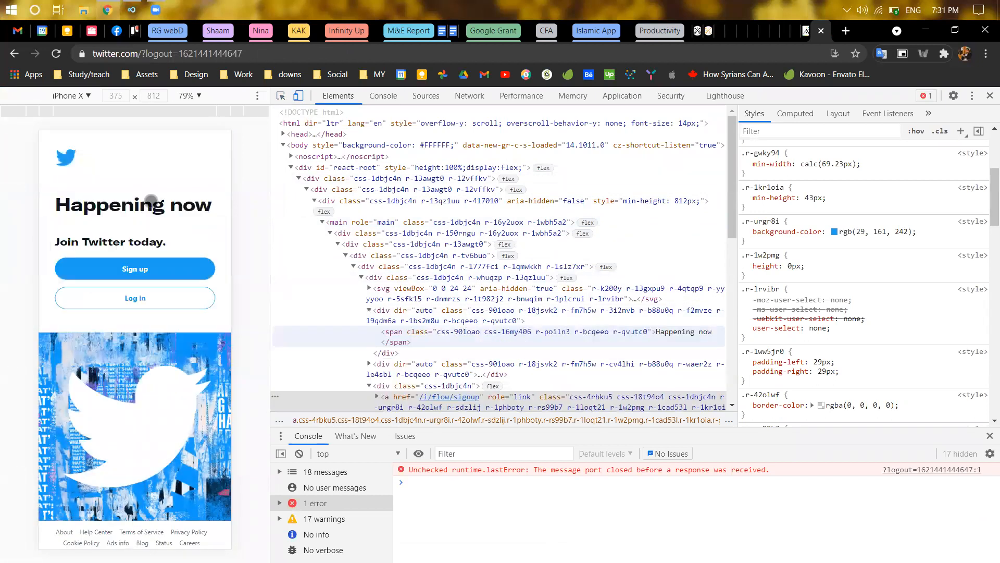
double_click(681, 312)
key(Return)
key(ctrl+shift+Tab)
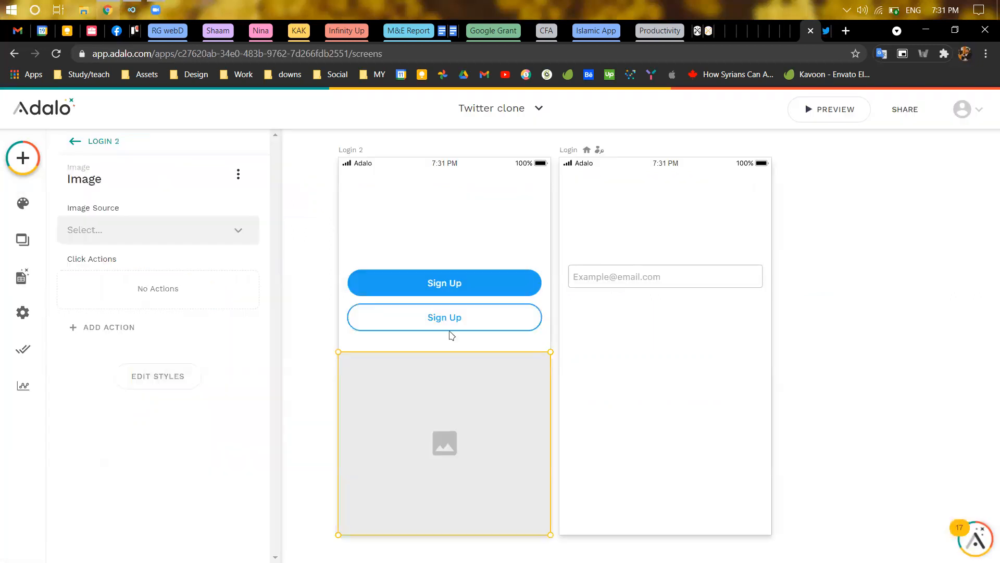
Step: Add a text component above the Sign Up button on the Login 2 screen, reading "Happening now"
click(22, 162)
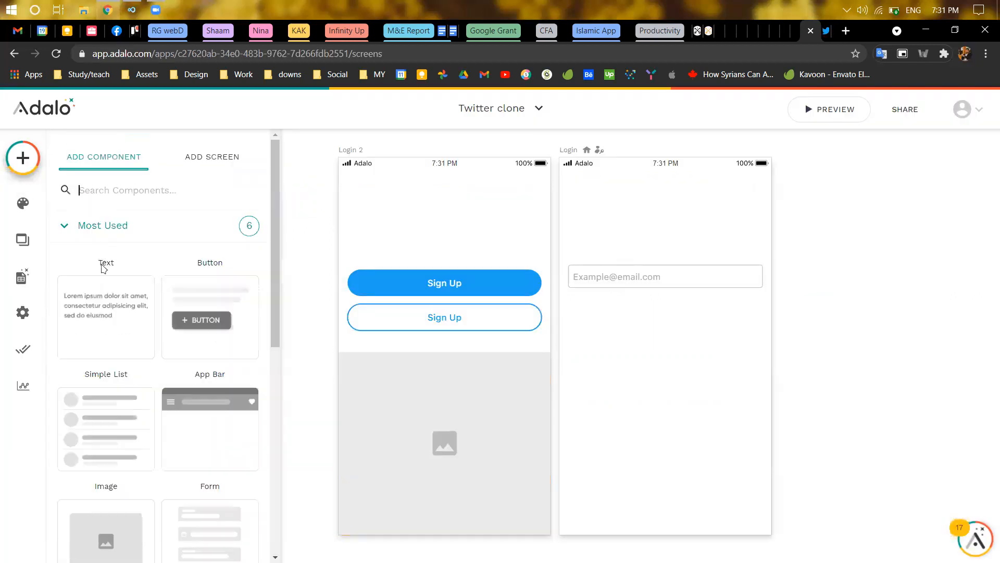
scroll(145, 339, down, 4)
scroll(125, 276, up, 2)
drag(104, 220, 379, 224)
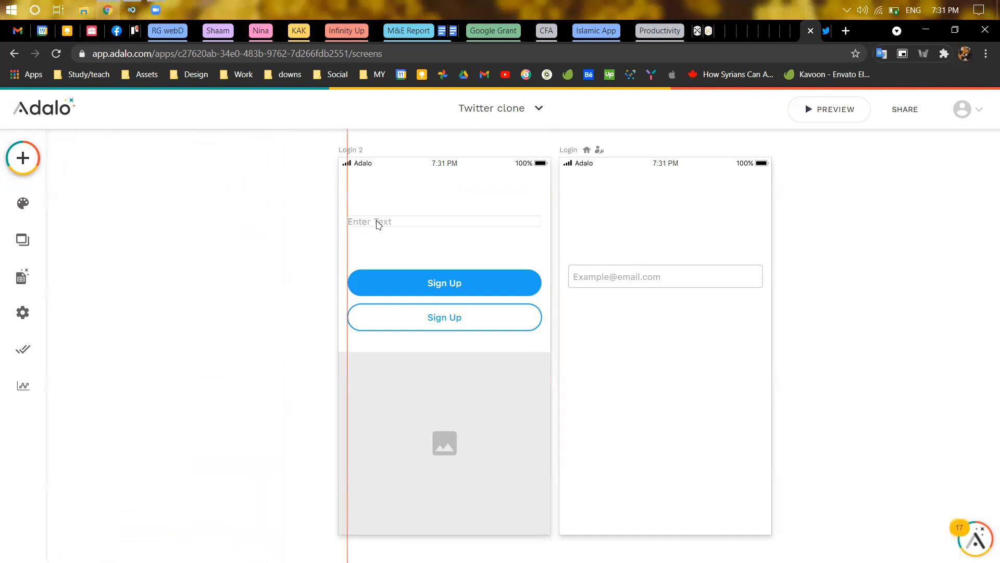
double_click(378, 222)
text(Happening now)
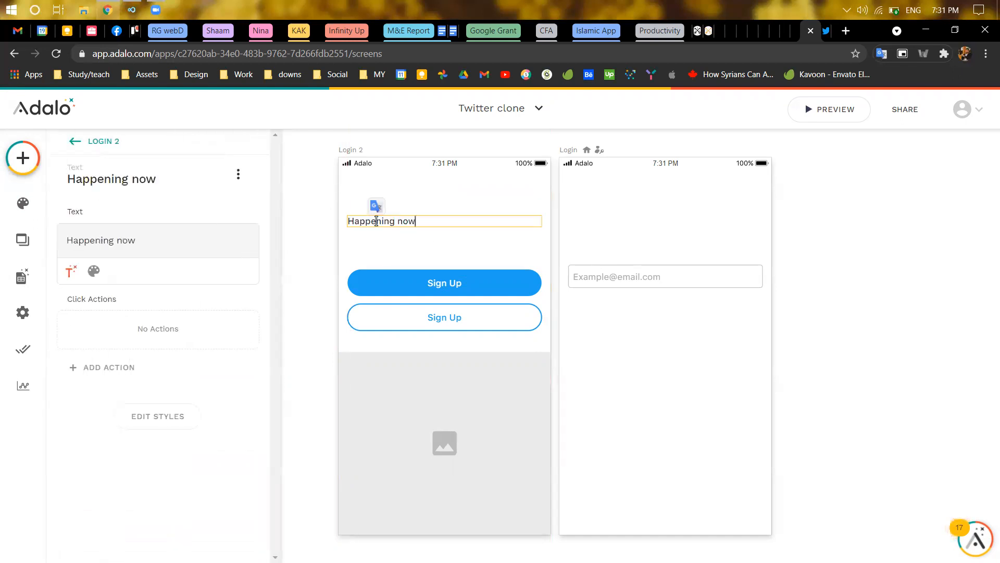
Step: Inspect the "Join Twitter today." line on the Twitter page, copy its text and return to Adalo
key(ctrl+Tab)
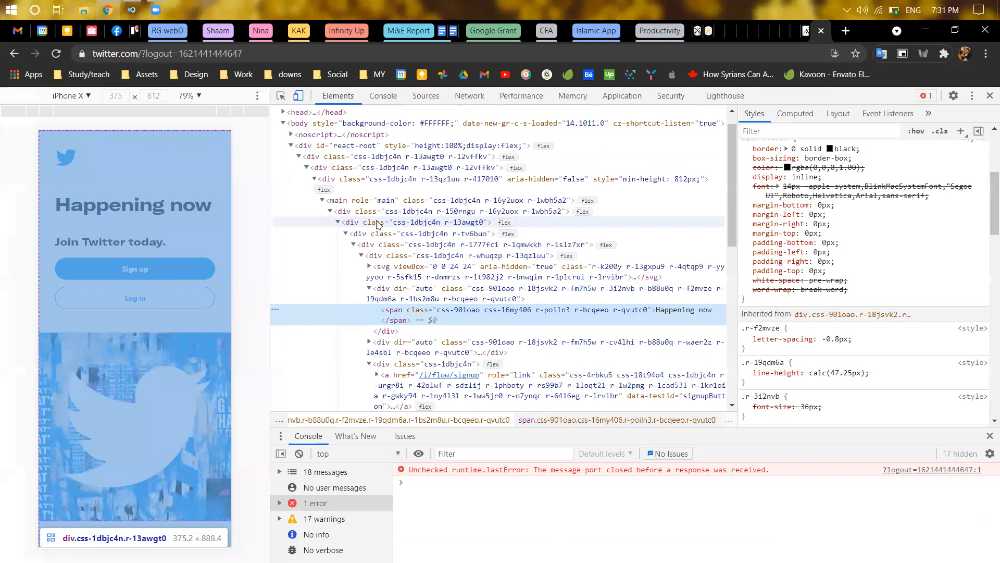
click(280, 96)
click(134, 241)
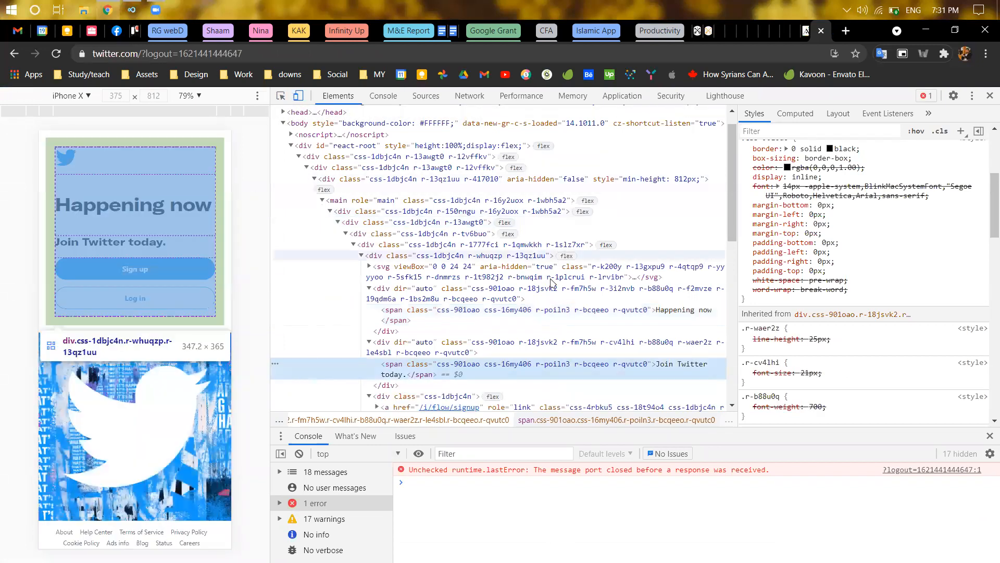
double_click(392, 377)
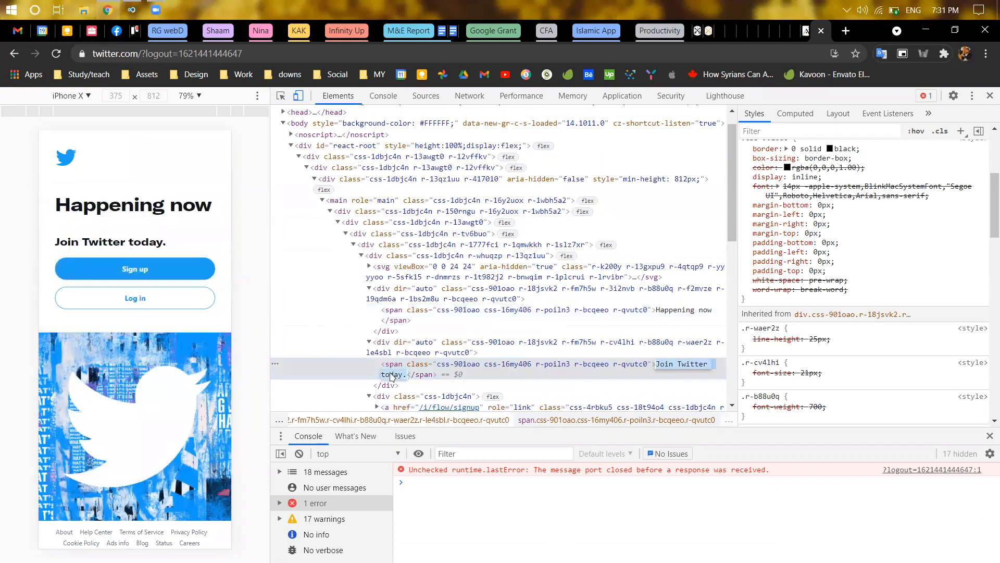
key(ctrl+shift+Tab)
Step: Duplicate the "Happening now" text directly below itself and replace the copy's wording with "Join Twitter today."
click(397, 223)
key(ctrl+d)
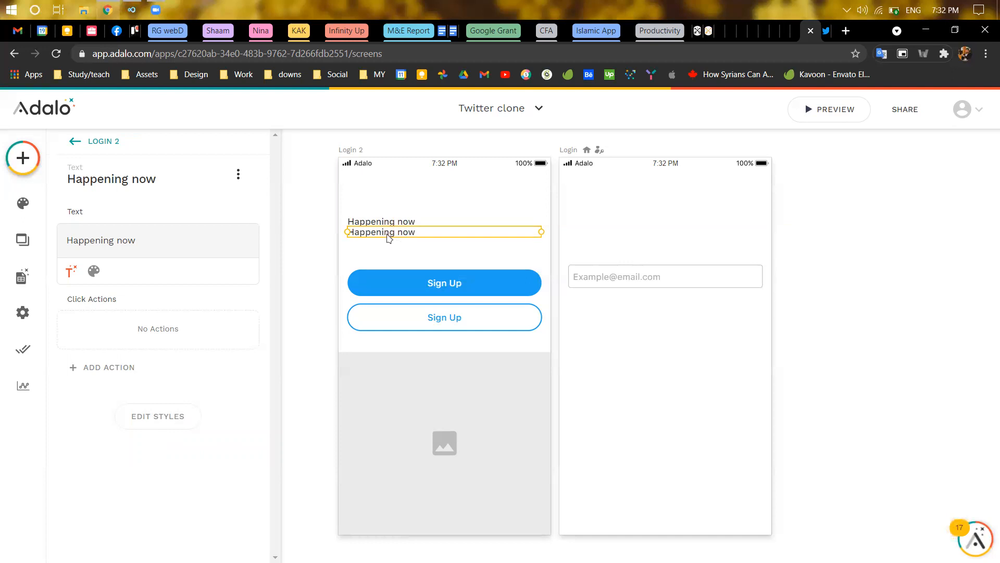
click(386, 233)
triple_click(387, 233)
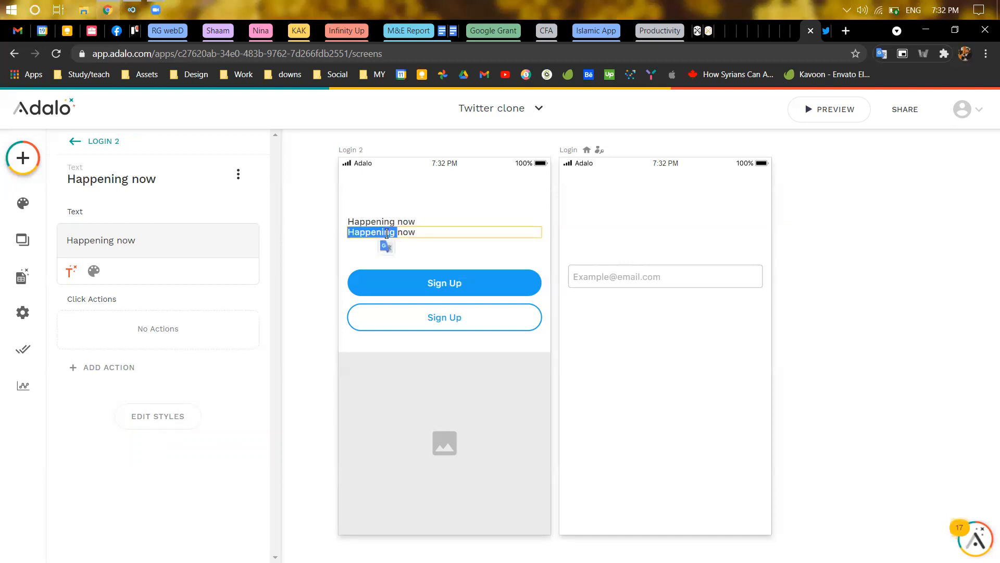
text(Join Twitter today.)
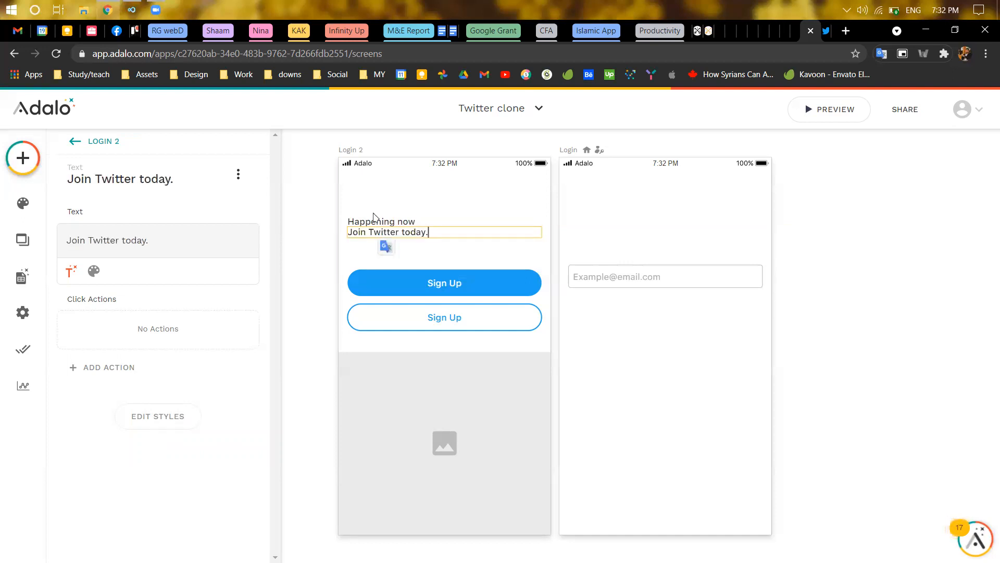
Step: Format the "Happening now" heading in Oswald at size 32 and move it up clear of the line below
click(374, 219)
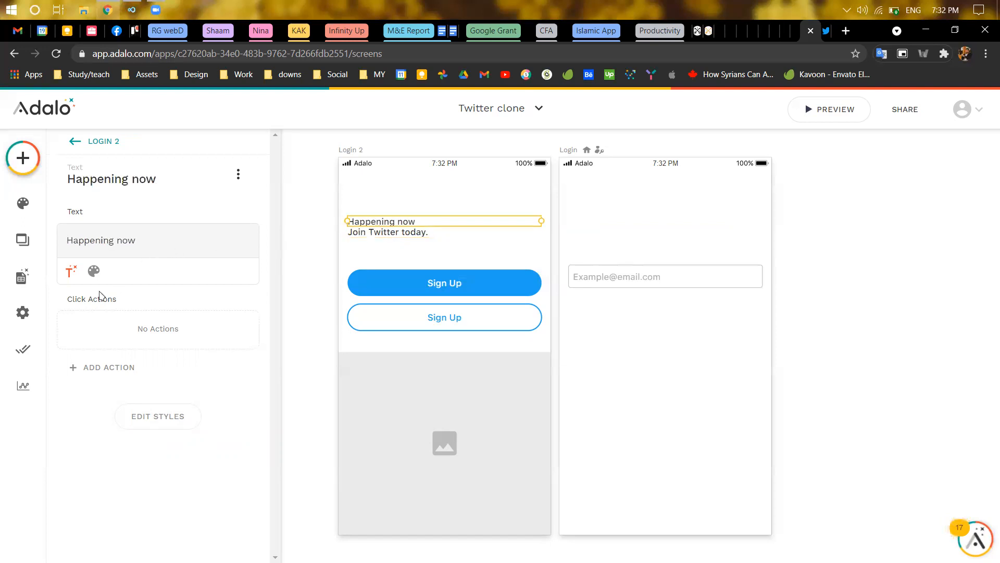
click(94, 271)
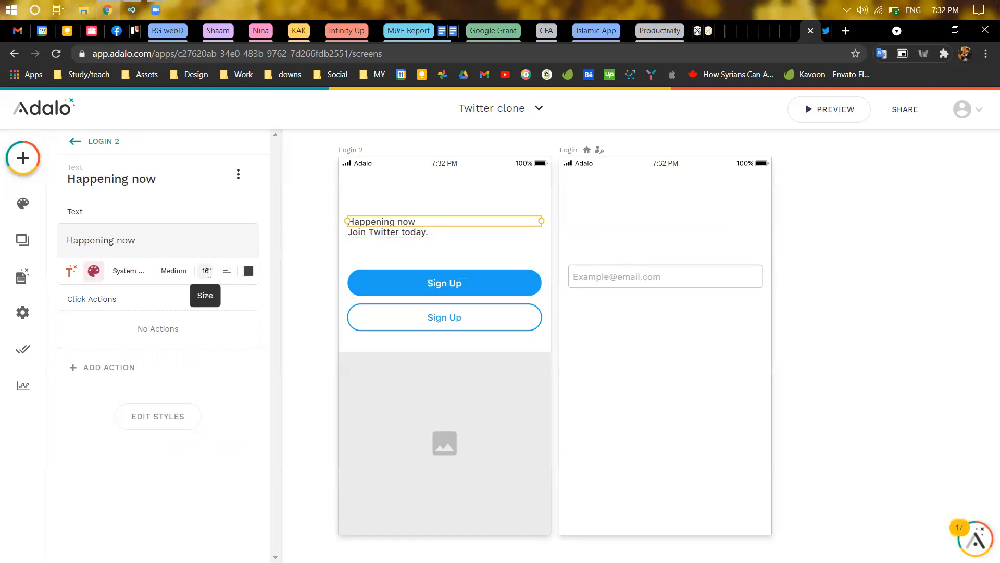
click(209, 272)
text(32)
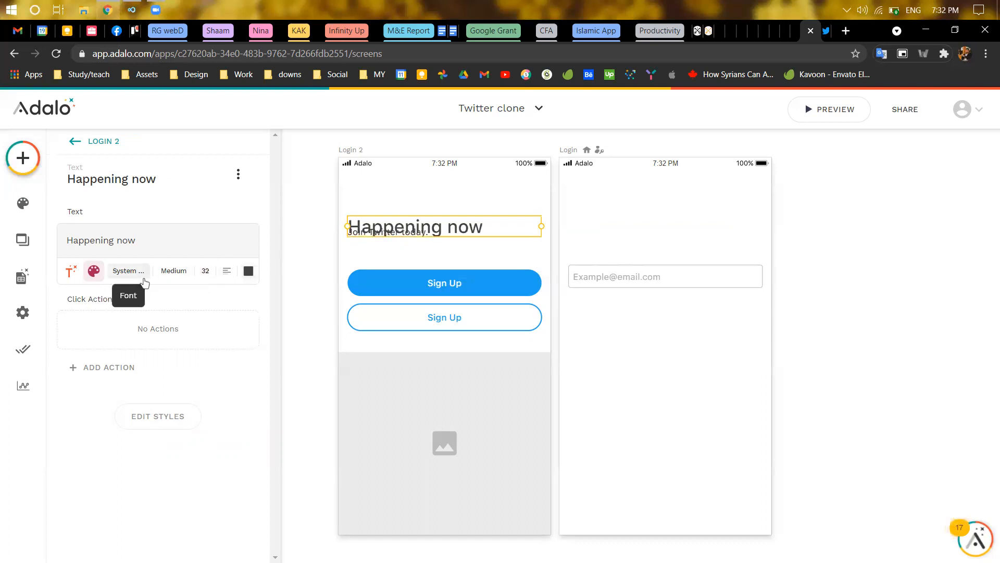
click(139, 279)
click(133, 309)
drag(394, 234, 392, 213)
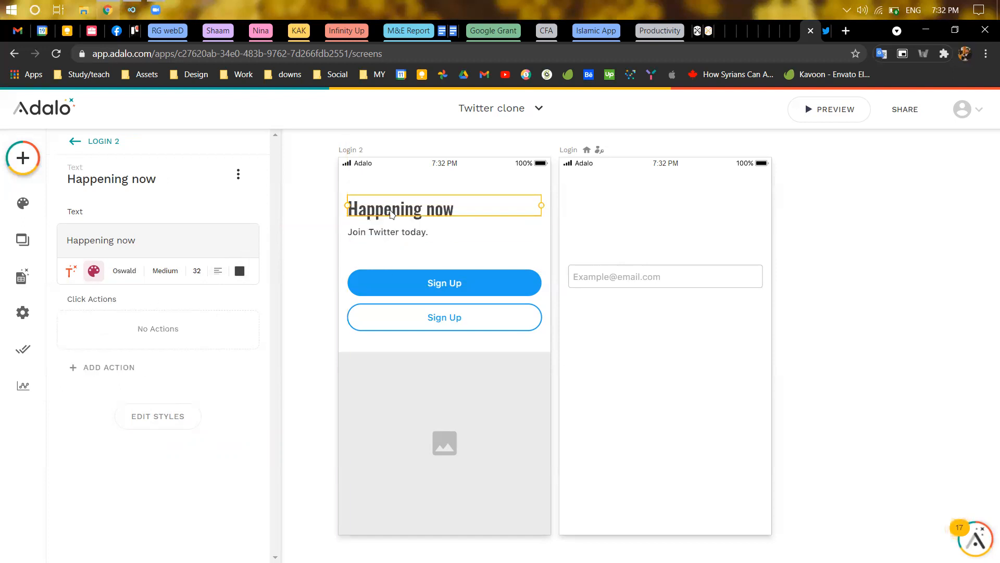
Step: Move the "Happening now" and "Join Twitter today." texts together slightly down towards the buttons
click(375, 236)
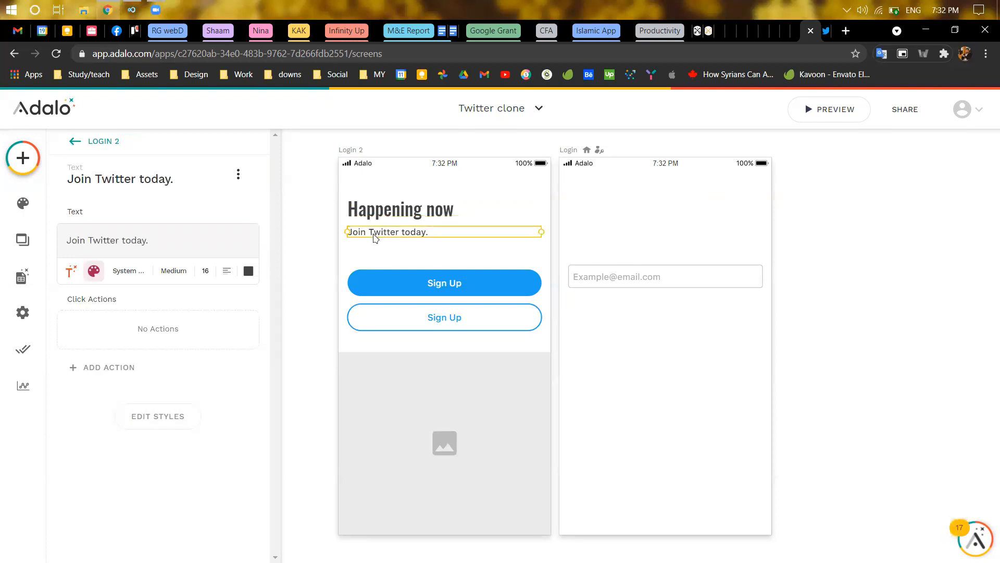
key(ctrl+Tab)
key(ctrl+shift+Tab)
click(368, 261)
click(379, 235)
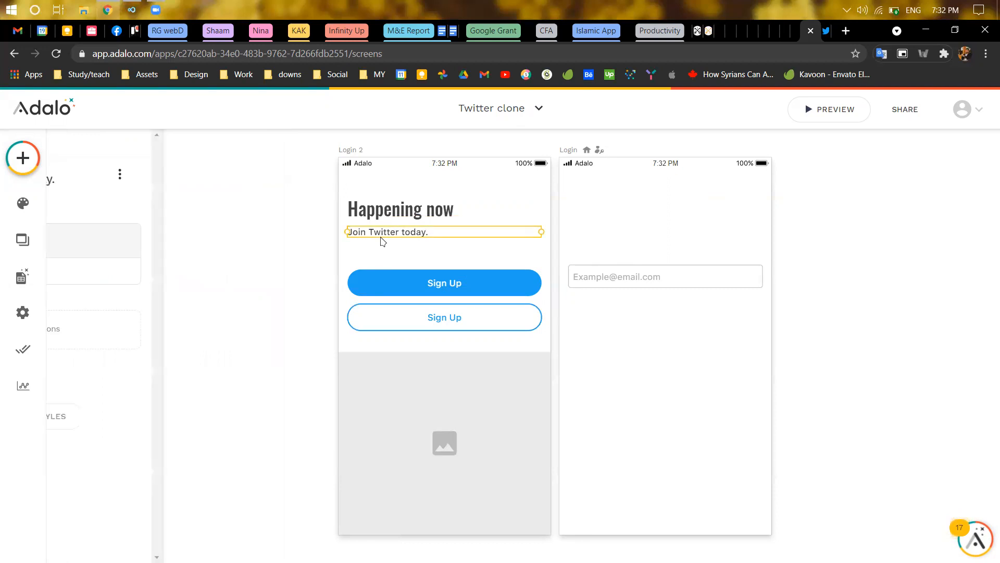
shift+click(380, 215)
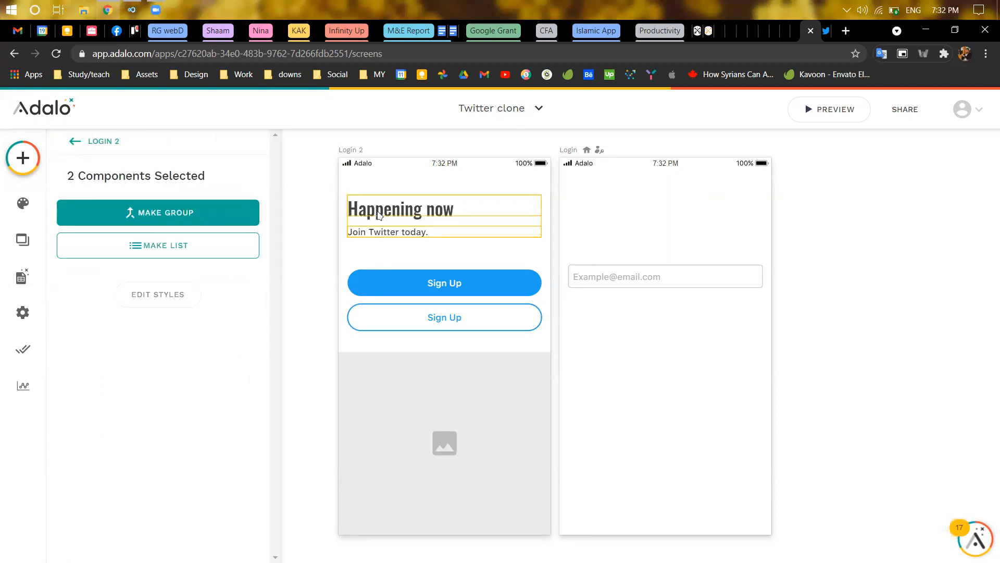
drag(377, 215, 384, 230)
Step: Nudge the blue Sign Up button group down, closer to the outlined button below it
click(382, 283)
mouse_move(429, 294)
mouse_down()
mouse_move(429, 303)
mouse_move(429, 293)
mouse_up()
key(Down)
key(Down)
key(Down)
key(Down)
key(Down)
key(Down)
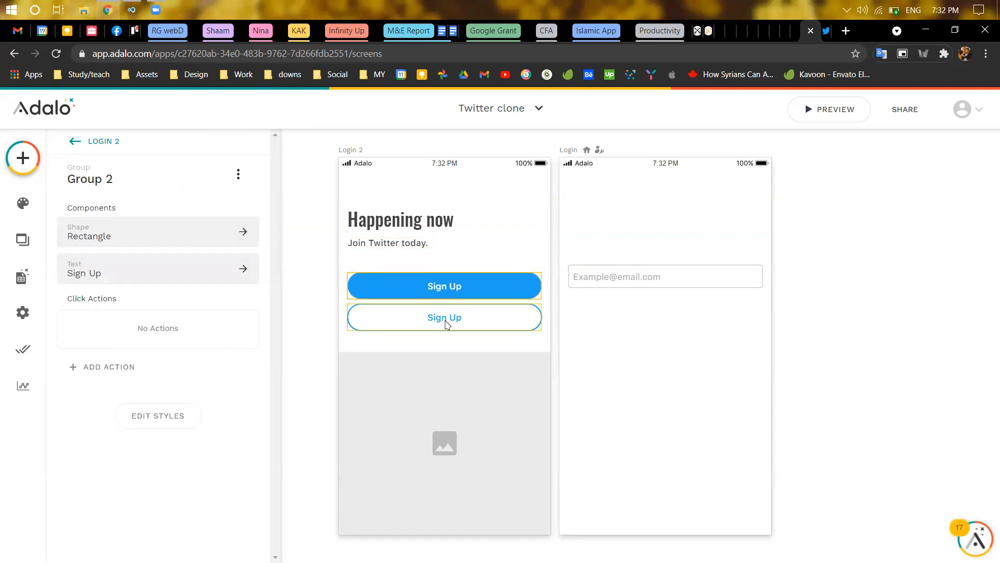
Step: Replace the outlined button's "Sign Up" text with "Log In"
double_click(447, 323)
triple_click(100, 240)
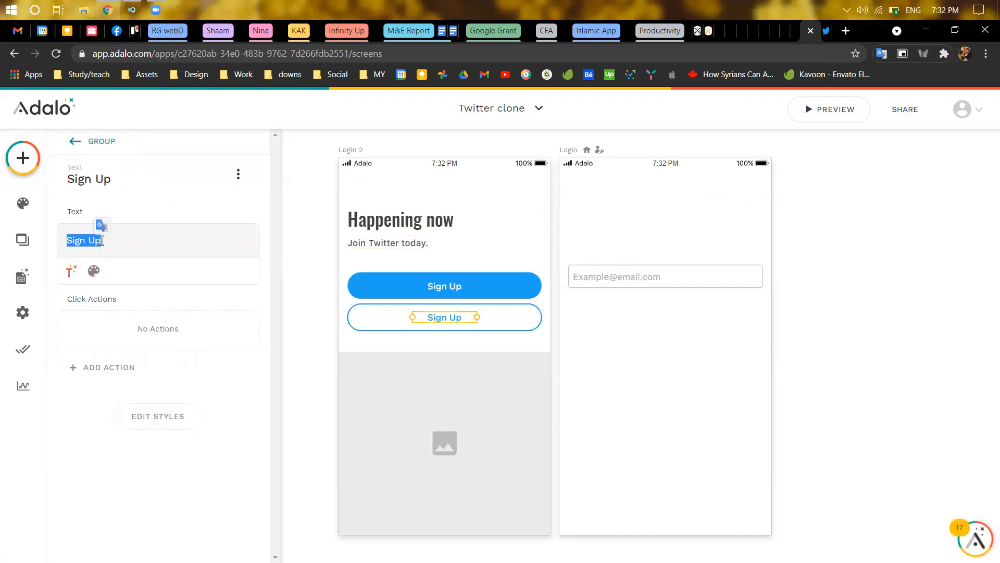
text(Log)
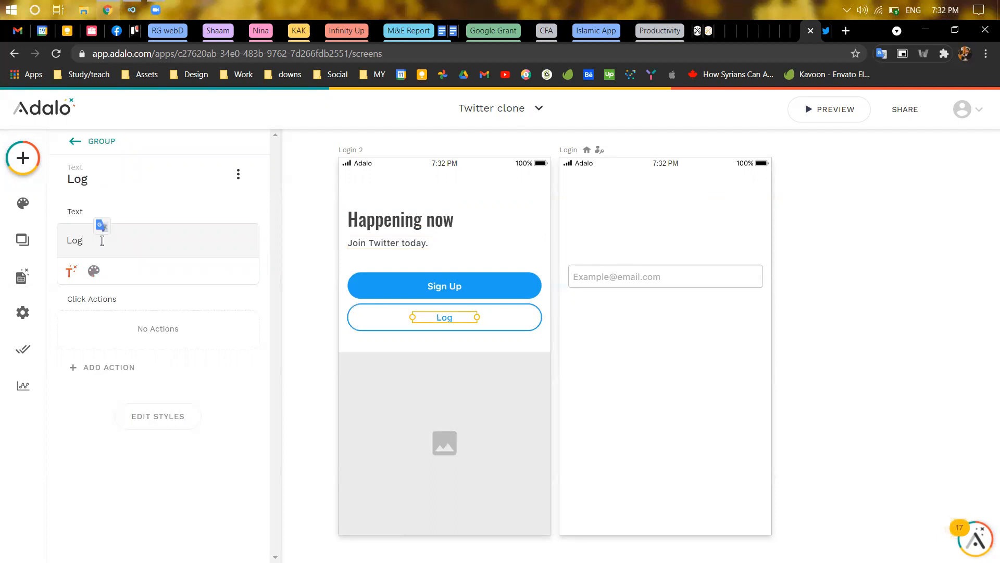
text( In)
Step: Open the app's branding fonts from the "Log In" text's font options and set the body font to Lato
click(101, 271)
click(129, 271)
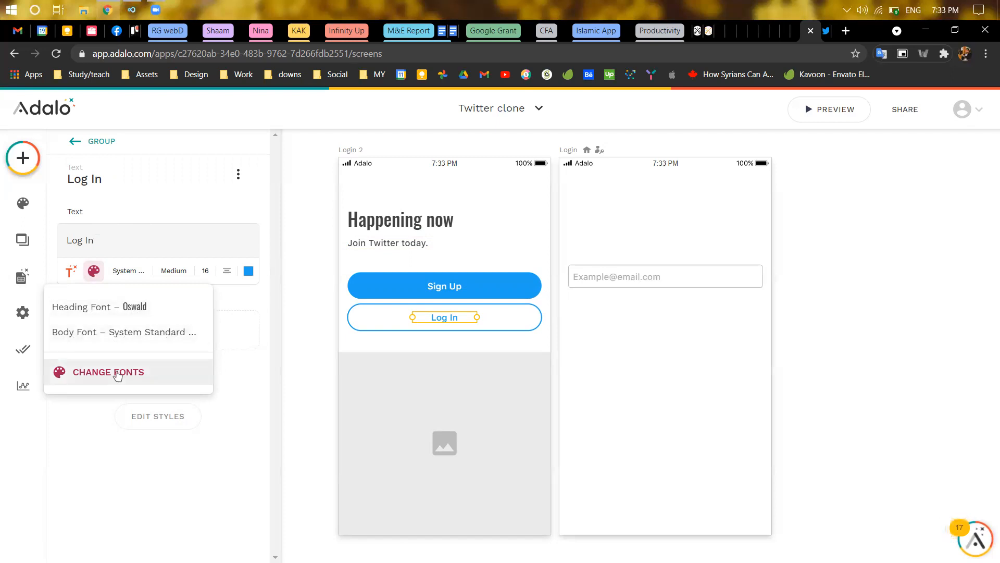
click(123, 370)
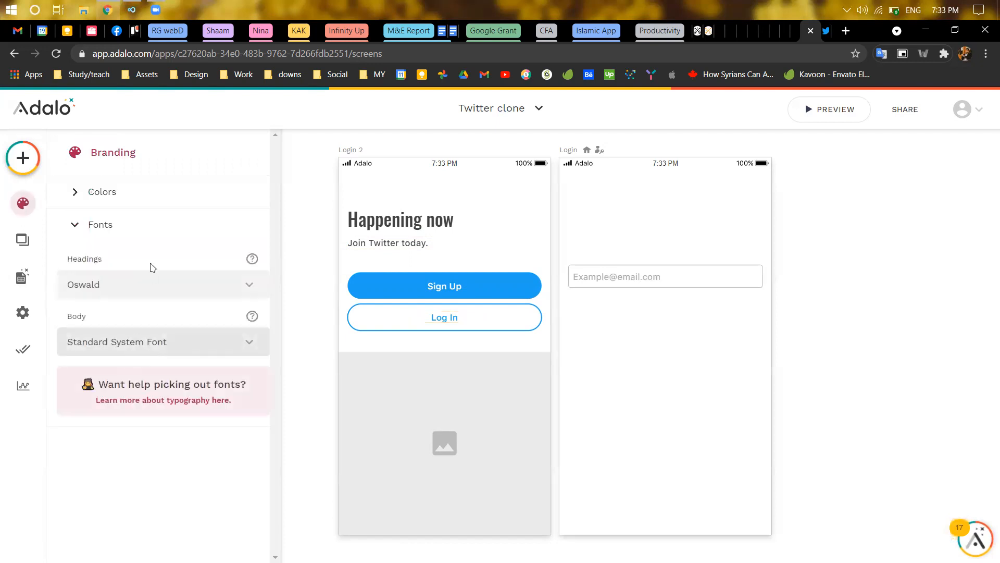
click(151, 339)
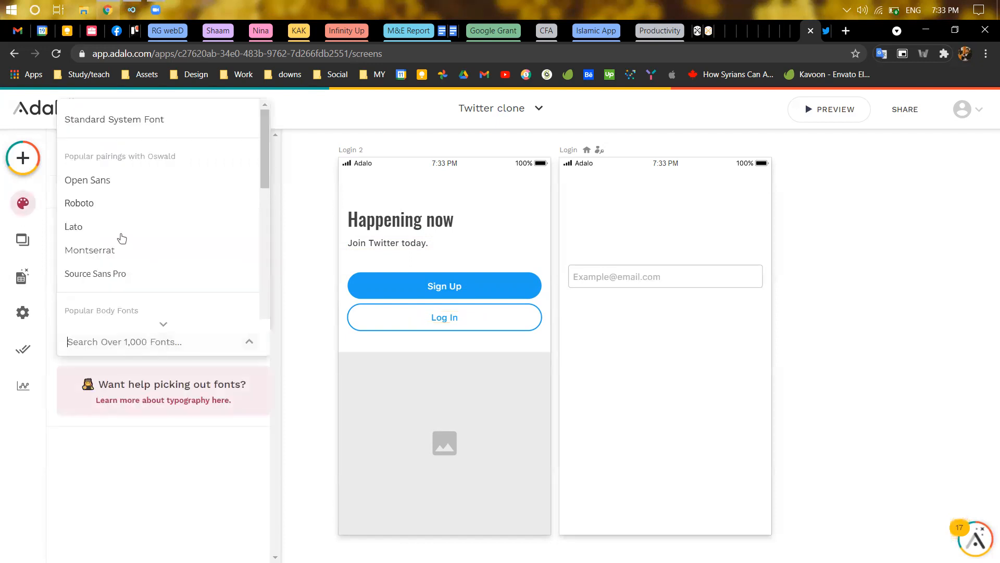
click(110, 226)
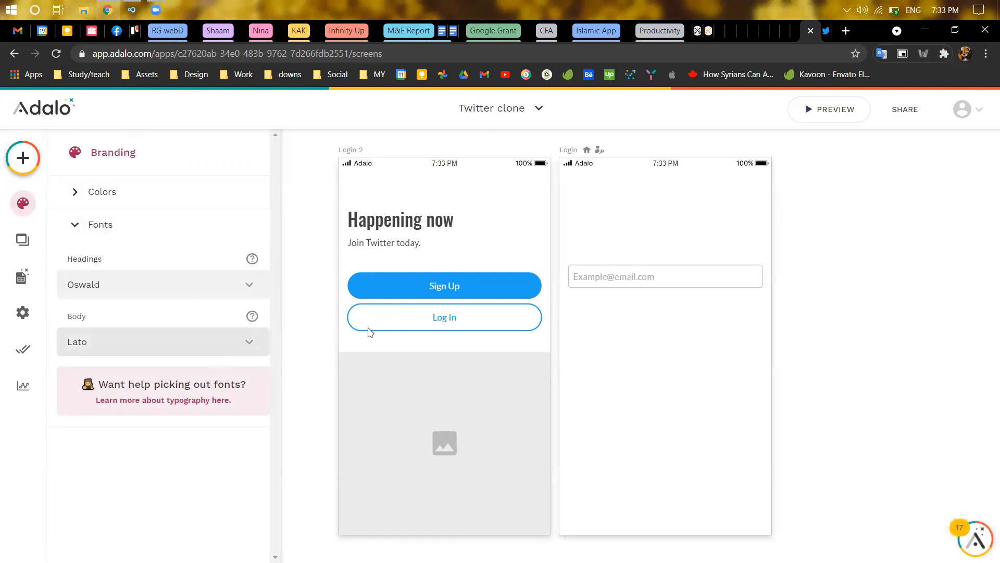
Step: Set the app's headings font to BioRhyme
click(143, 291)
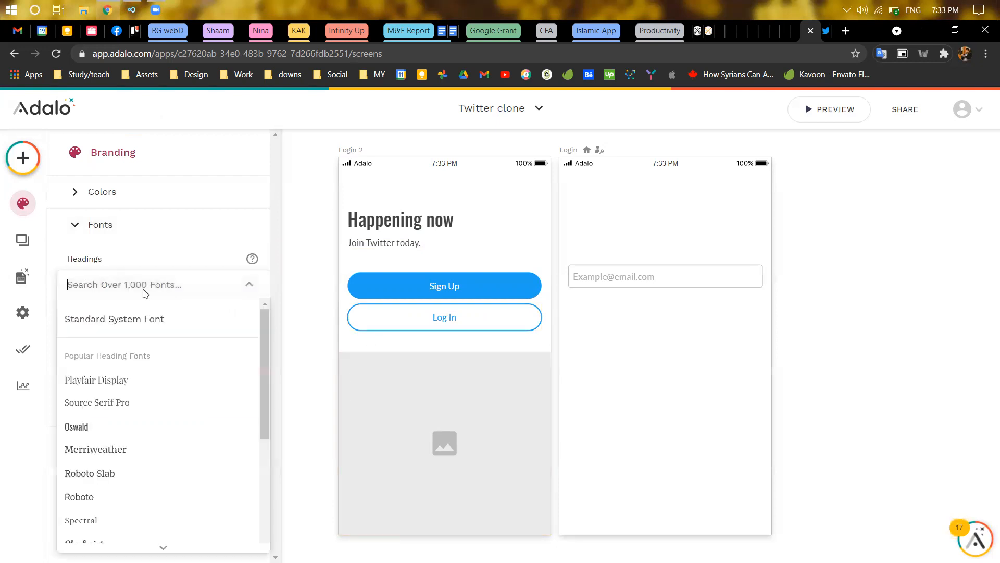
scroll(152, 364, down, 5)
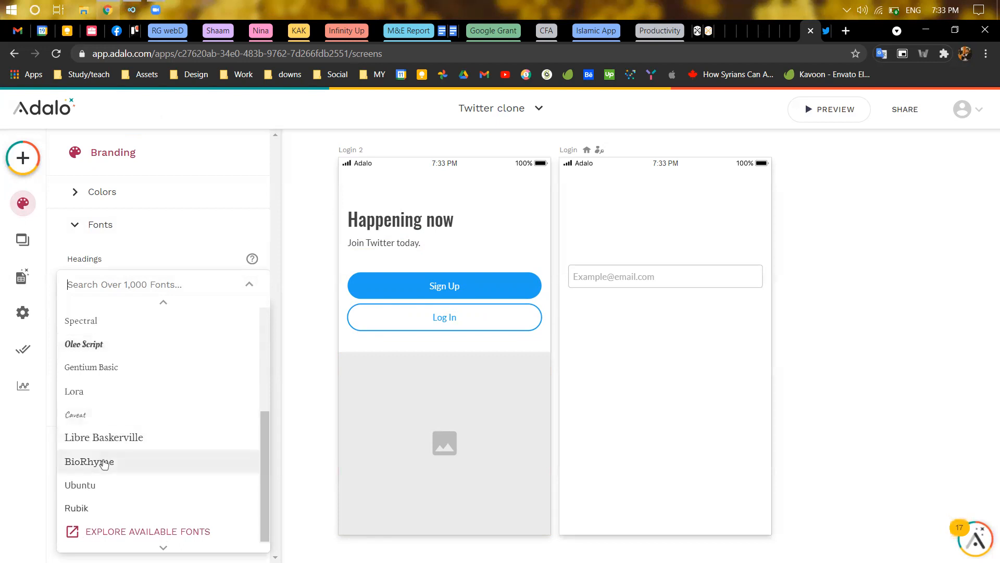
click(104, 465)
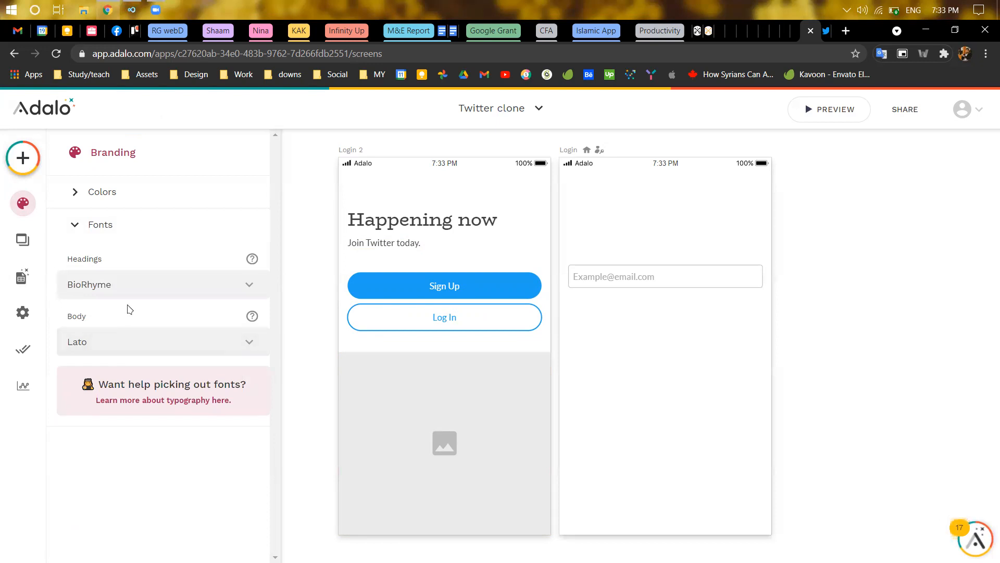
Step: Try Playfair Display as the headings font in the app's branding
click(137, 296)
scroll(167, 458, down, 5)
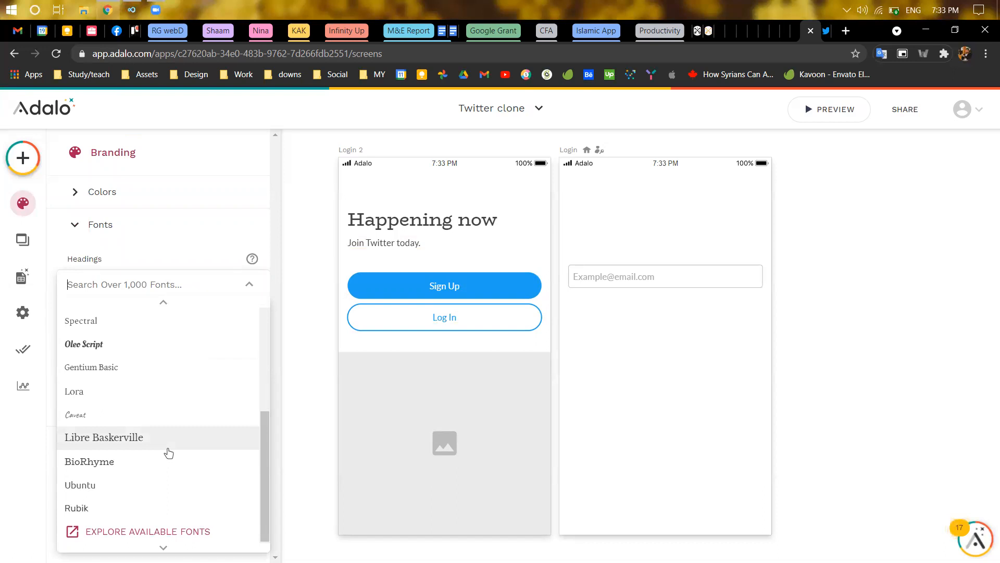
scroll(169, 453, up, 2)
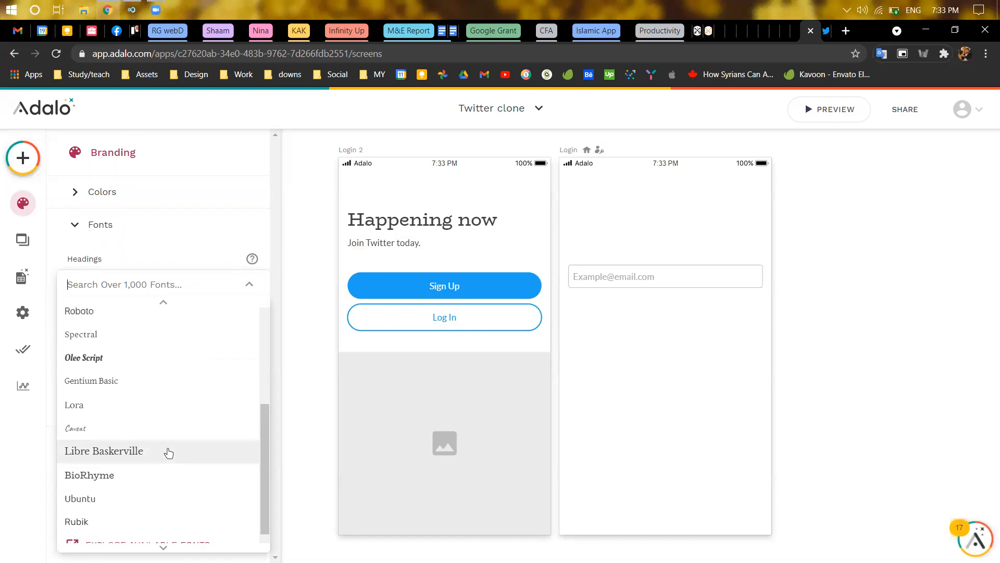
scroll(169, 453, up, 2)
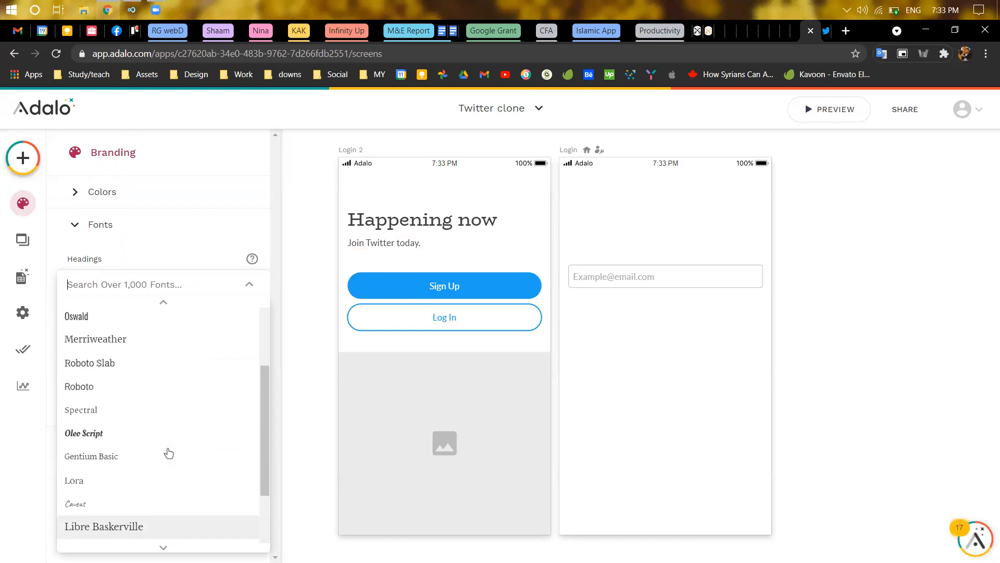
scroll(168, 452, up, 1)
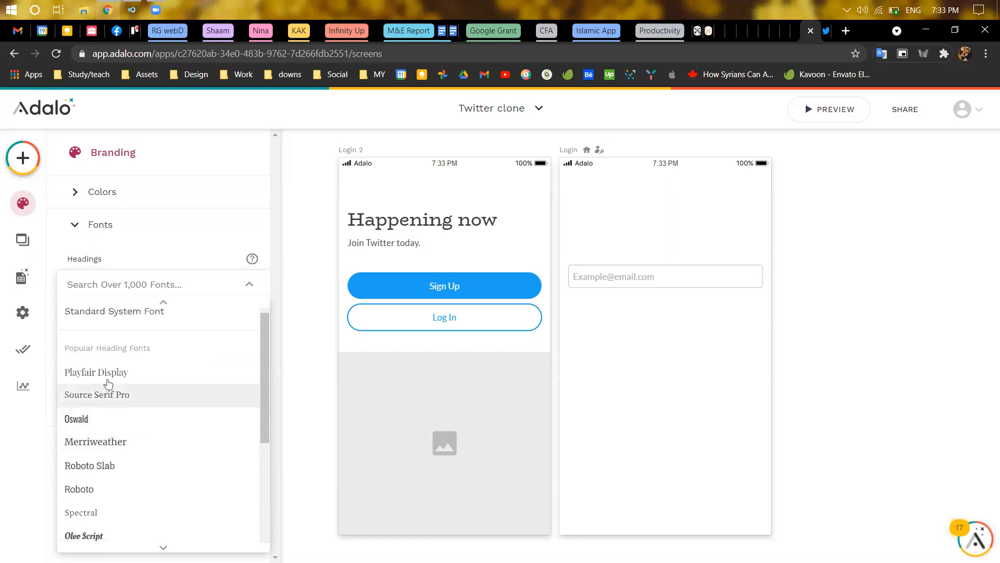
click(105, 372)
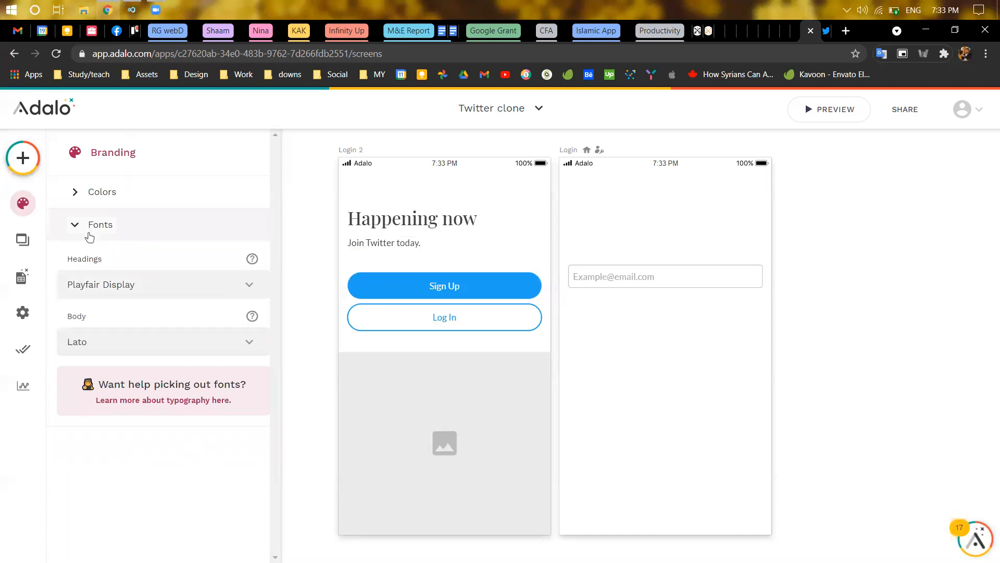
Step: Switch the headings font back to BioRhyme
click(92, 293)
scroll(109, 386, down, 4)
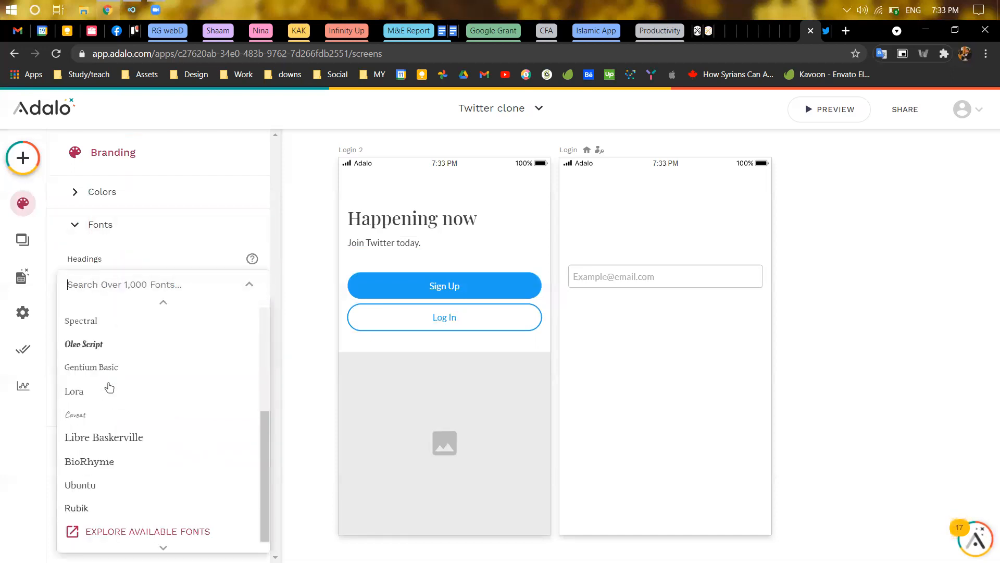
click(105, 462)
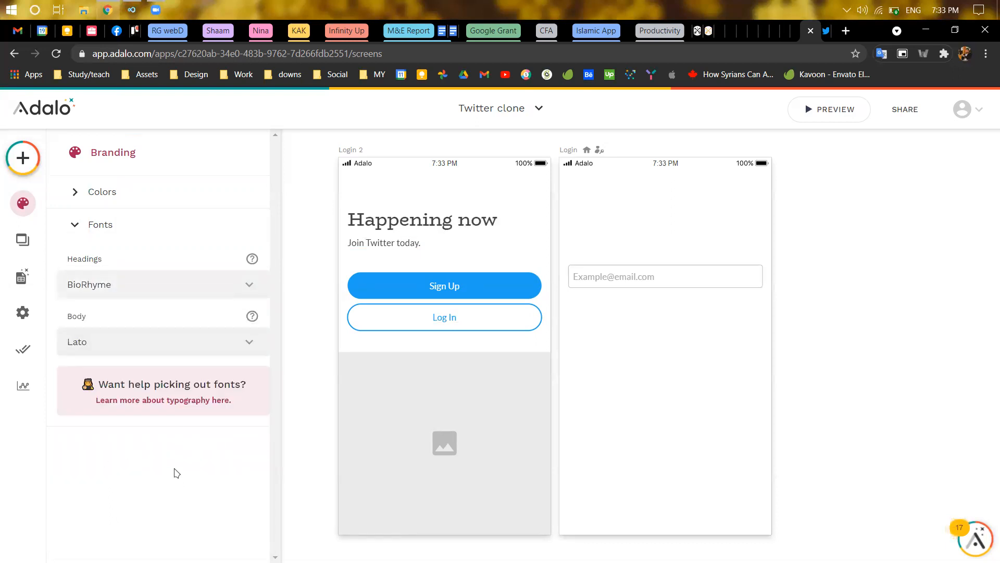
Step: Look through the body and headings font choices and open the catalogue of available fonts on Google Fonts
click(117, 339)
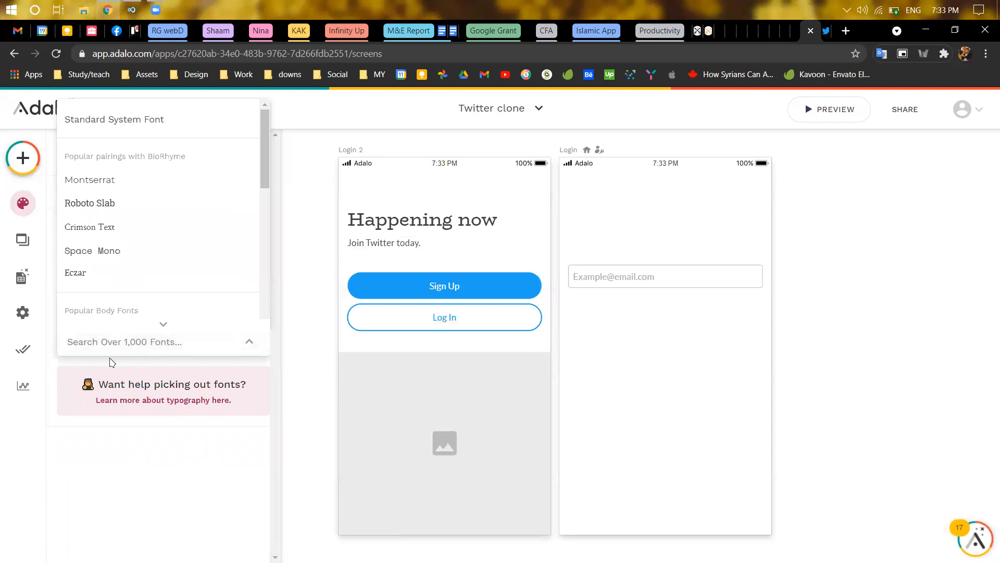
click(111, 406)
click(120, 283)
scroll(146, 439, down, 4)
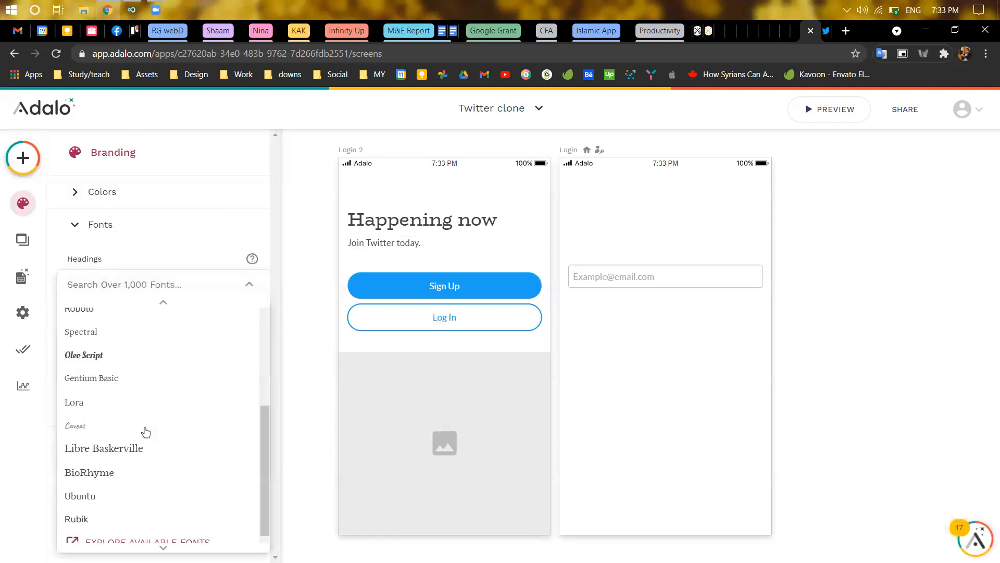
scroll(129, 388, up, 2)
scroll(129, 388, down, 2)
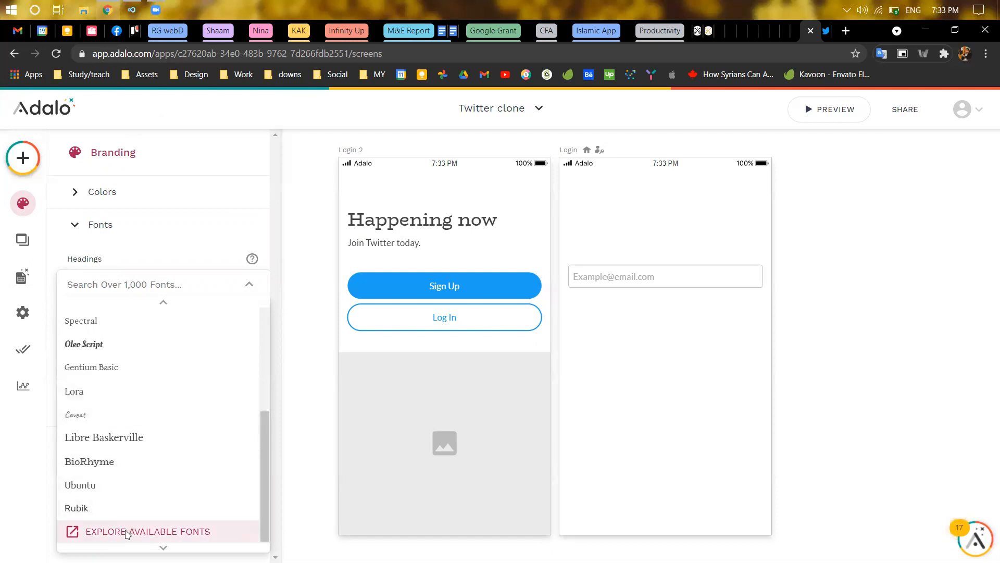
click(128, 531)
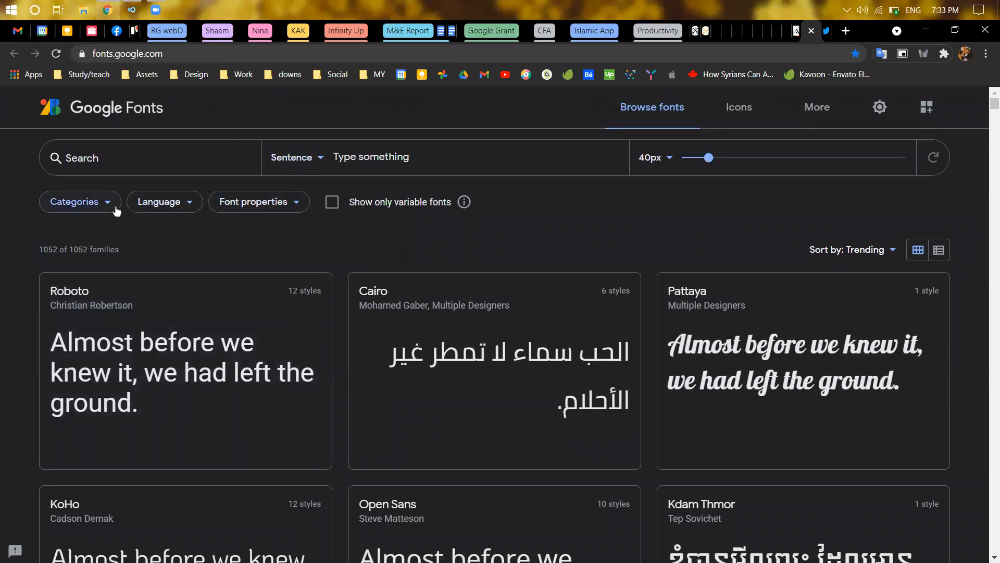
Step: Filter the Google Fonts catalogue to Serif only, excluding Sans Serif, Display, Handwriting and Monospace
click(98, 202)
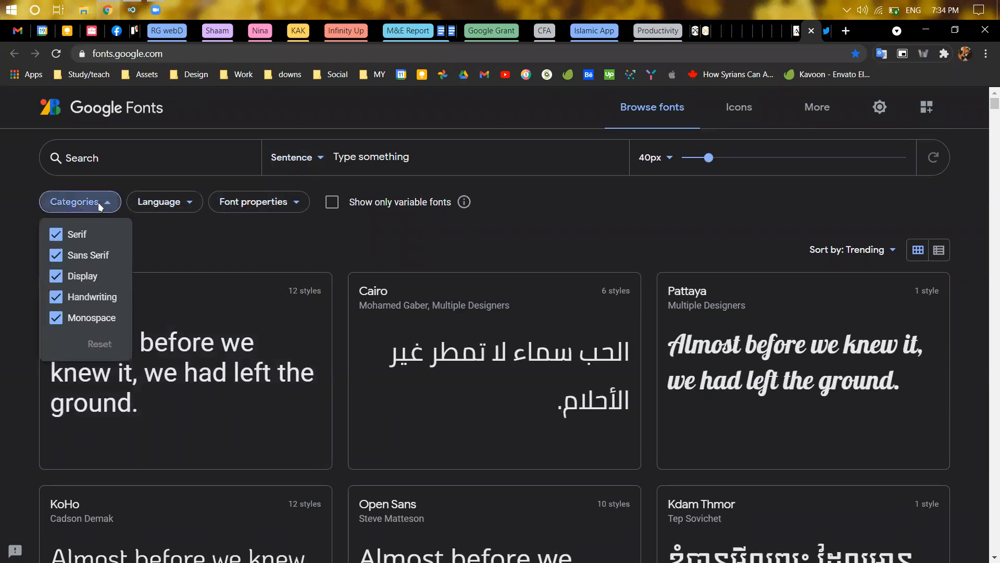
click(61, 302)
click(58, 319)
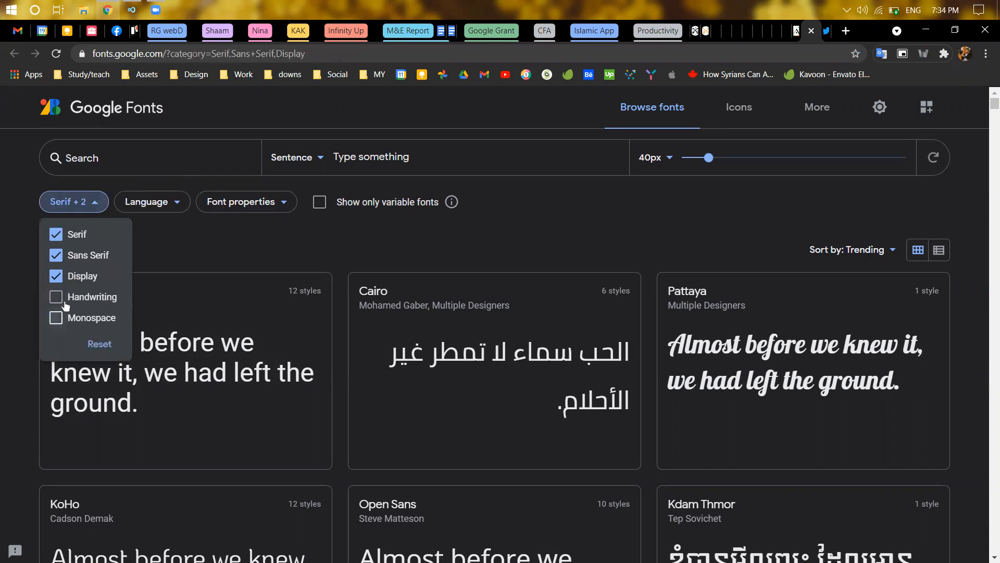
click(56, 255)
click(57, 277)
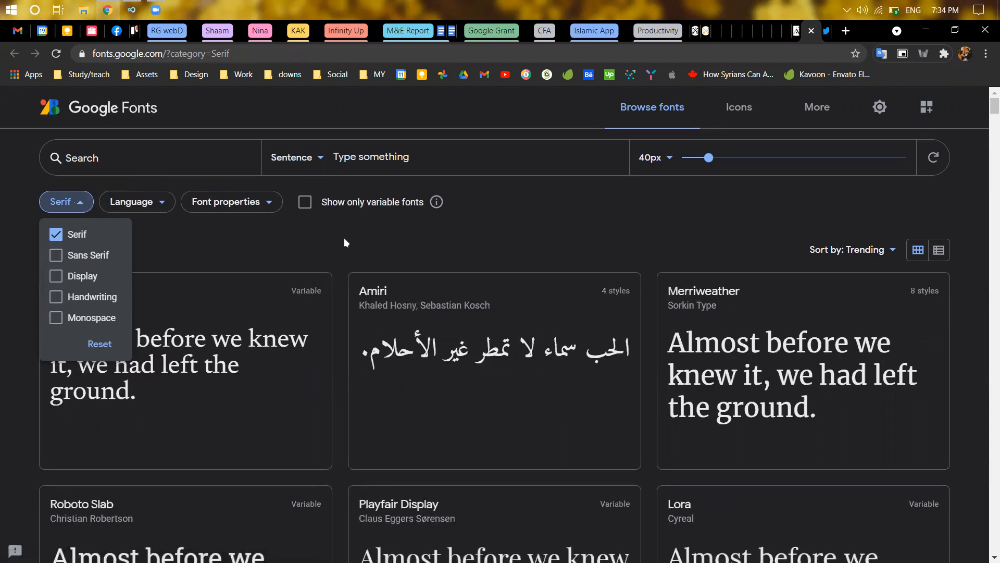
click(460, 204)
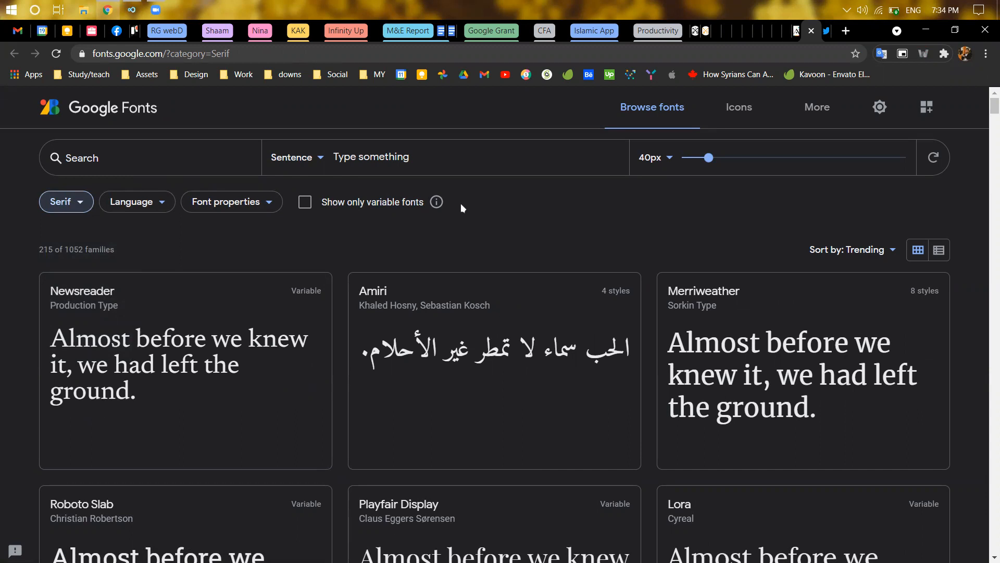
key(alt+Tab)
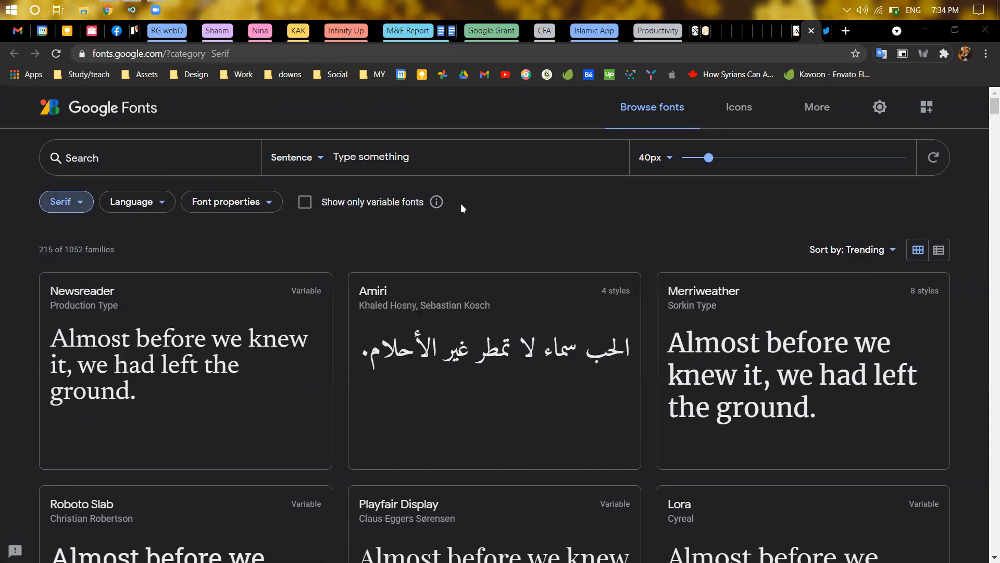